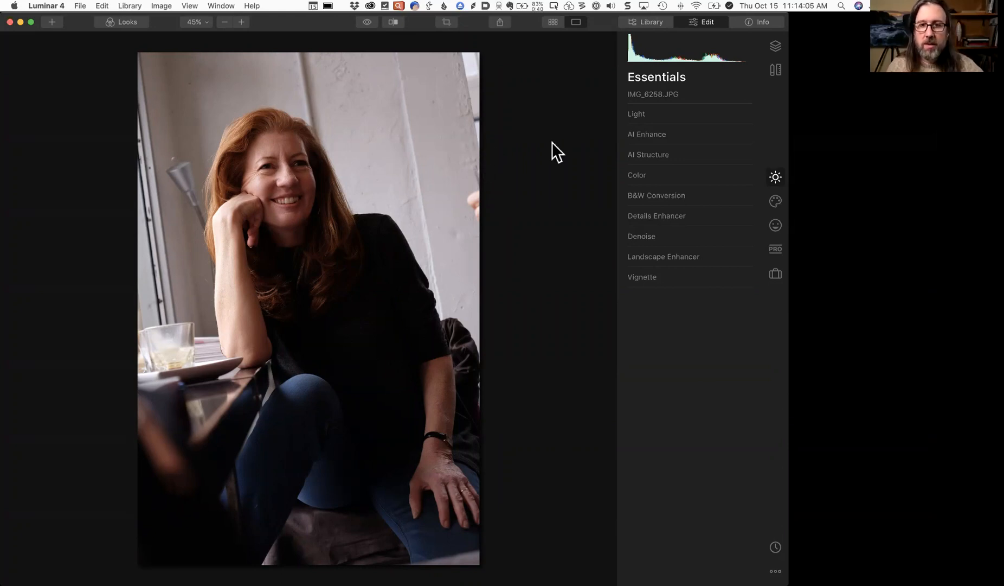
Try an AI Accent enhancement of 76 on the whole photo, and bring it back to zero
left_click(700, 134)
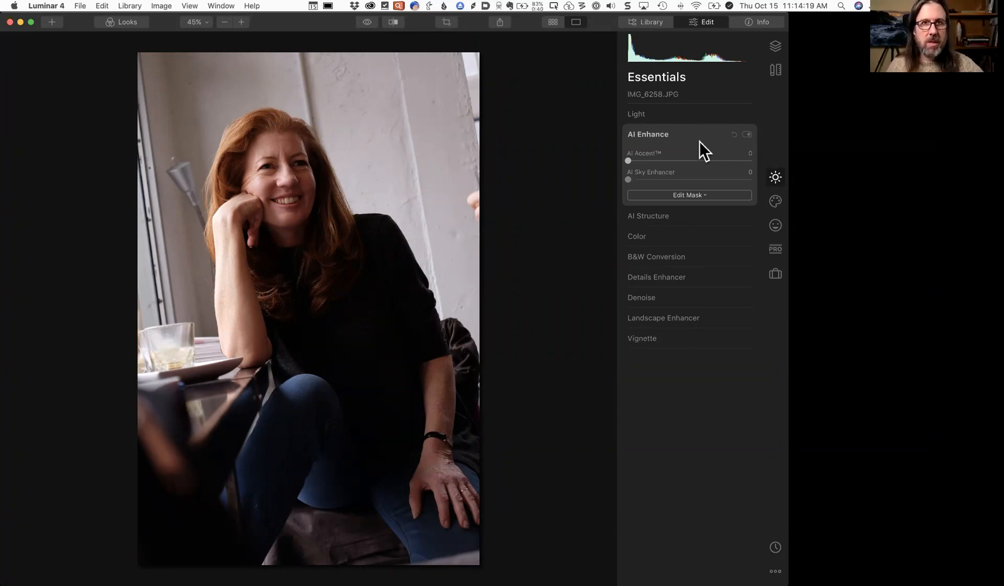
left_click(681, 160)
left_click_drag(683, 161, 714, 162)
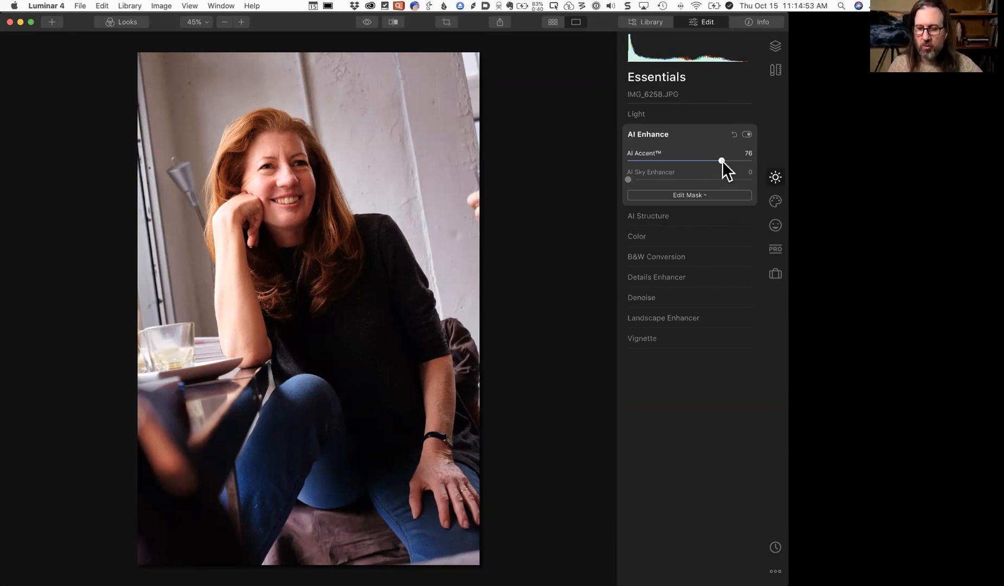
left_click_drag(723, 161, 626, 161)
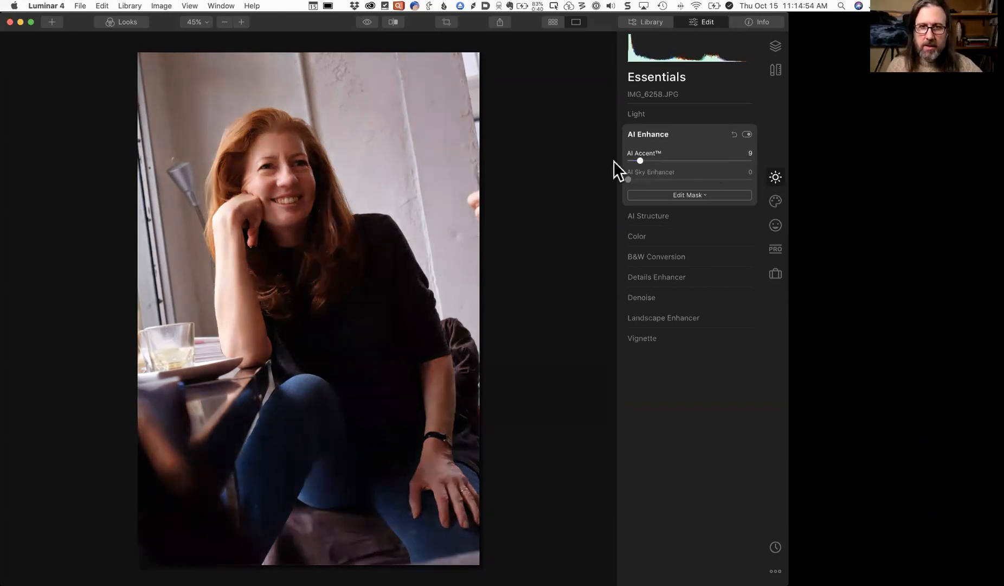
Open the Light adjustments and reveal their advanced settings
left_click(676, 114)
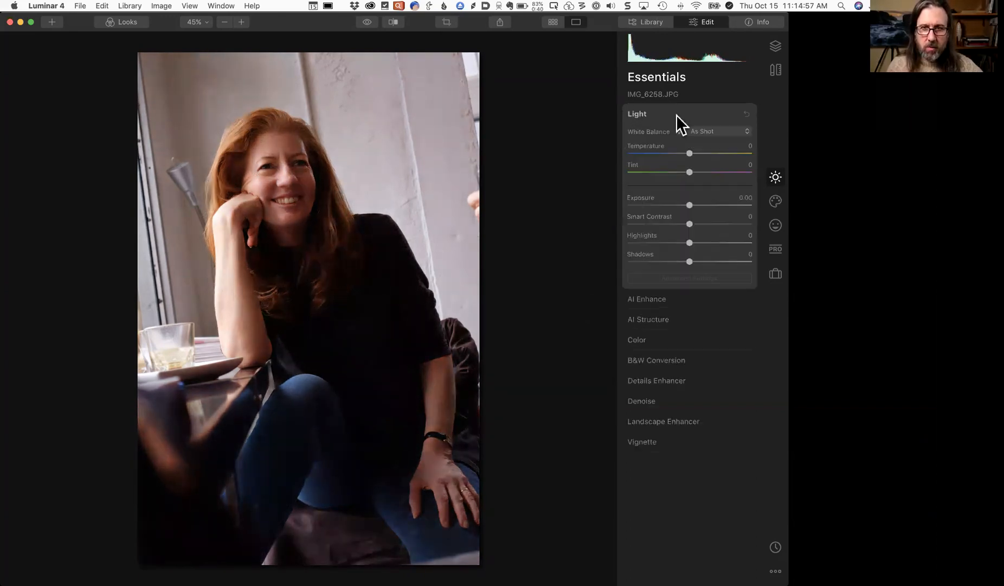
left_click(726, 279)
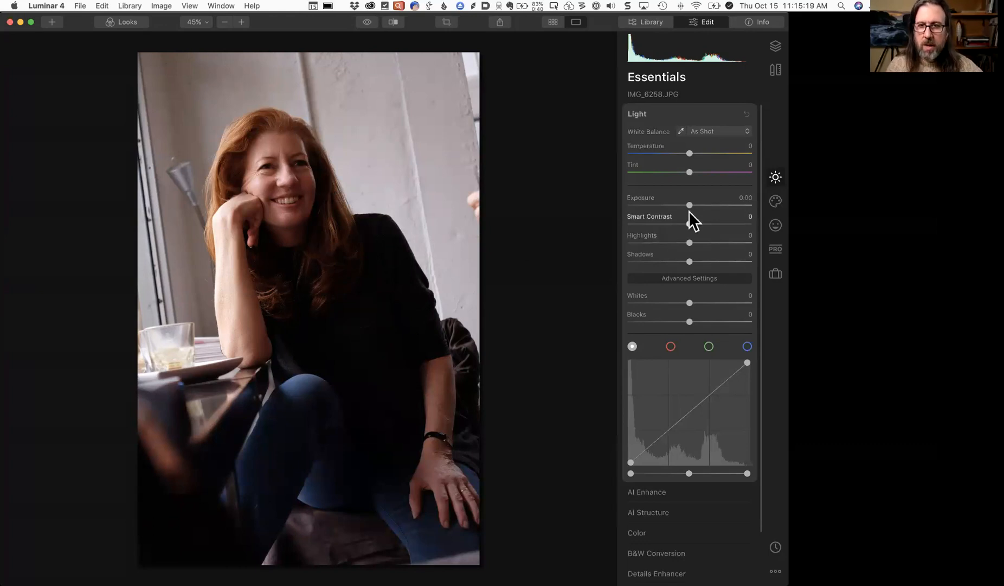
Try raising the photo's Exposure to 2.89, and reset it to its default
left_click_drag(690, 205, 726, 211)
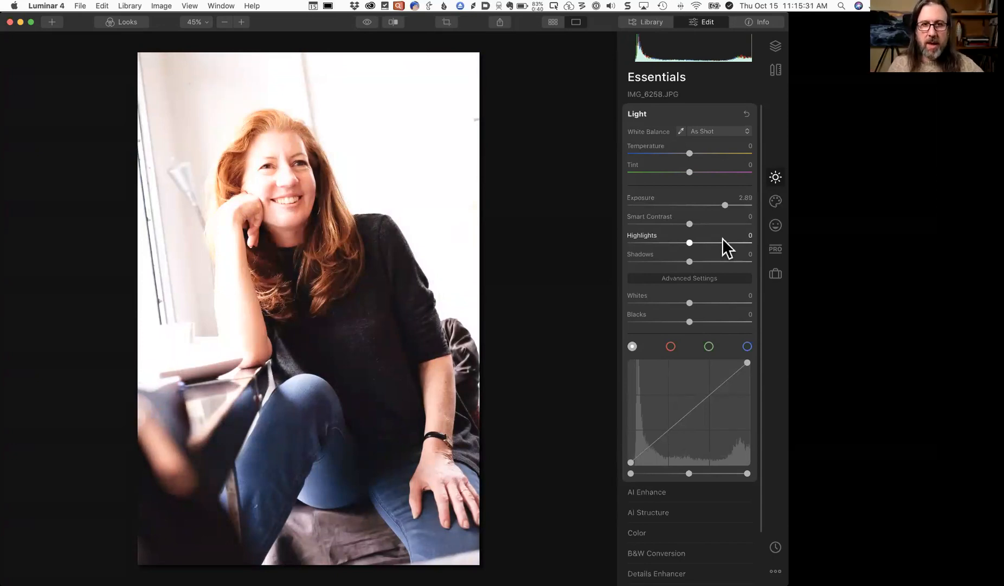
double_click(726, 205)
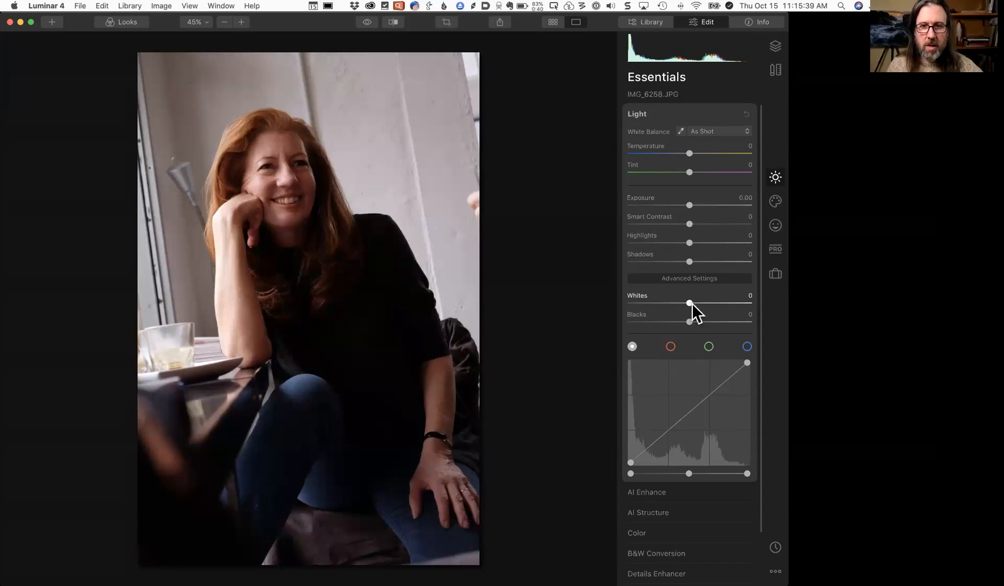
Balance the photo's tones with Whites at 39, Blacks at -6, Shadows at 70 and Highlights at -43
left_click_drag(692, 303, 707, 303)
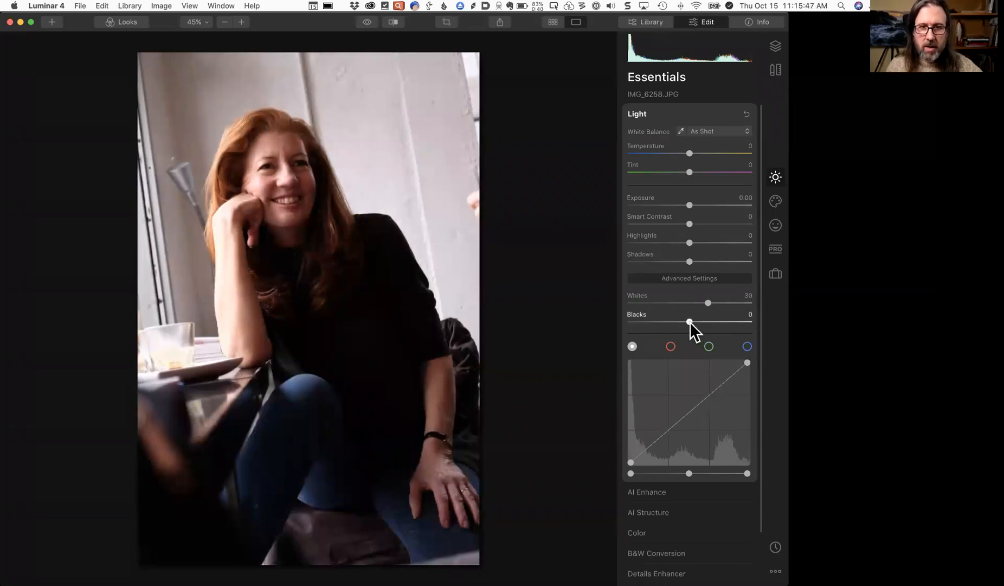
left_click_drag(689, 321, 687, 322)
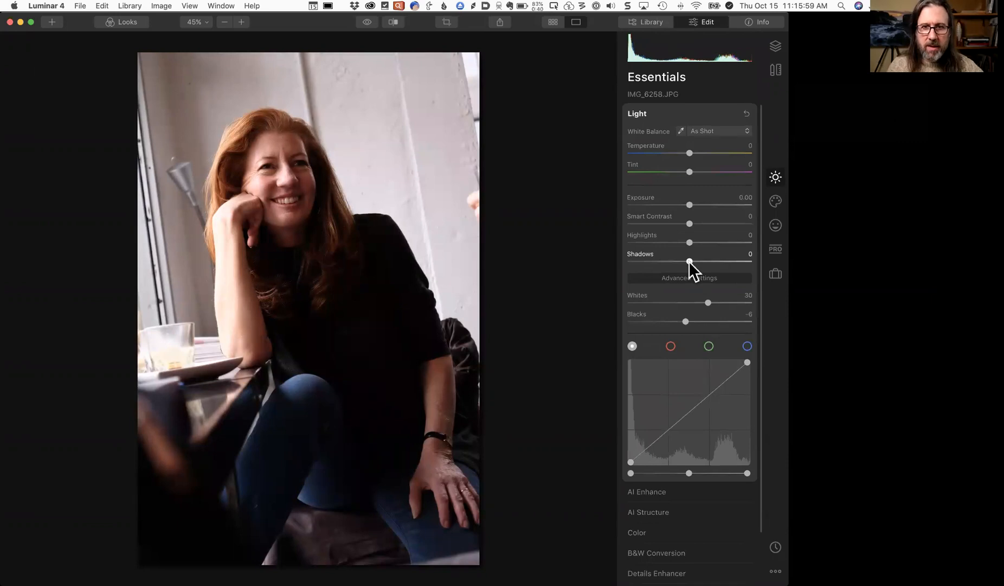
left_click_drag(689, 261, 736, 260)
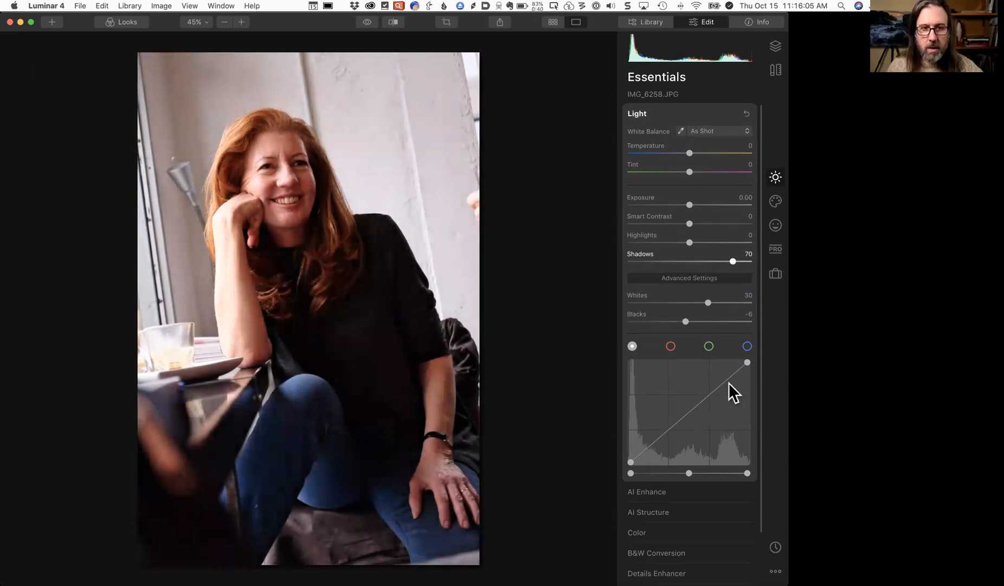
left_click_drag(708, 302, 714, 302)
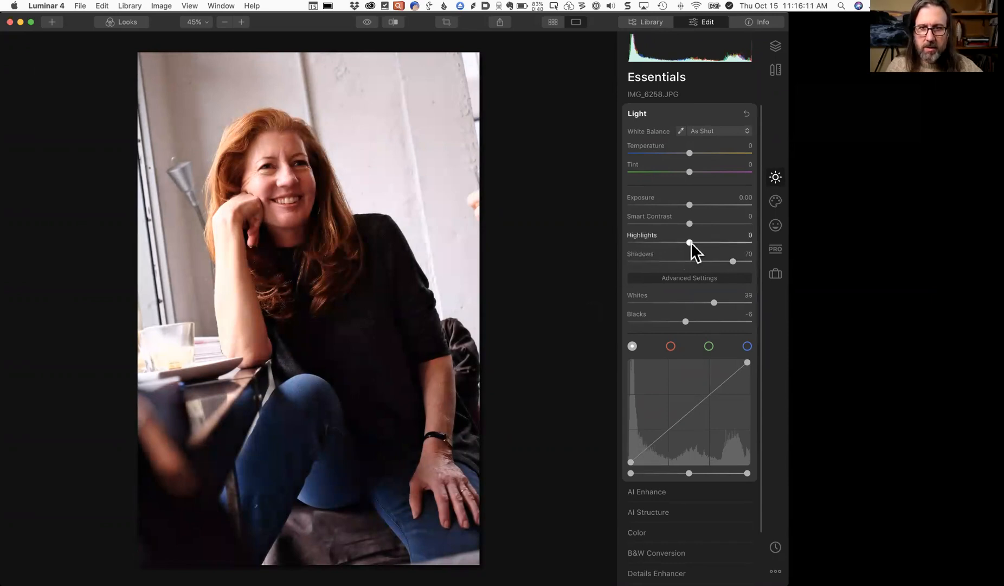
left_click_drag(689, 242, 664, 243)
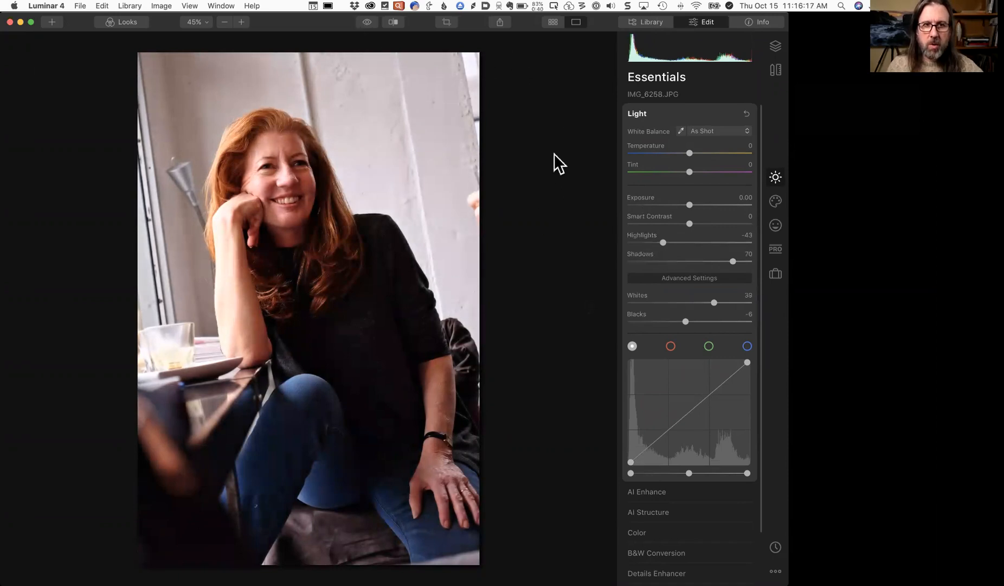
Compare the photo before and after the Light adjustments, switching between the two versions twice
key("backslash")
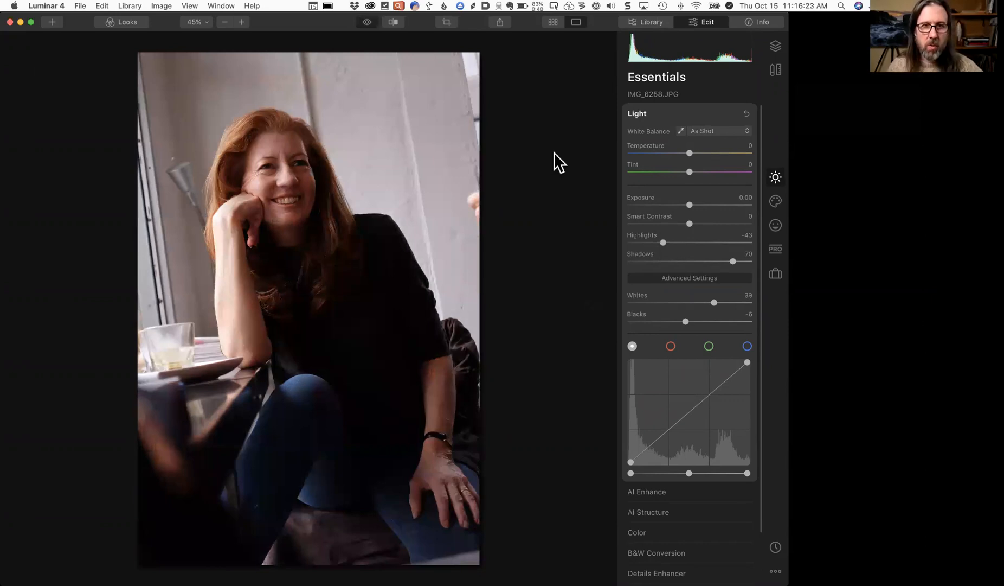
key("backslash")
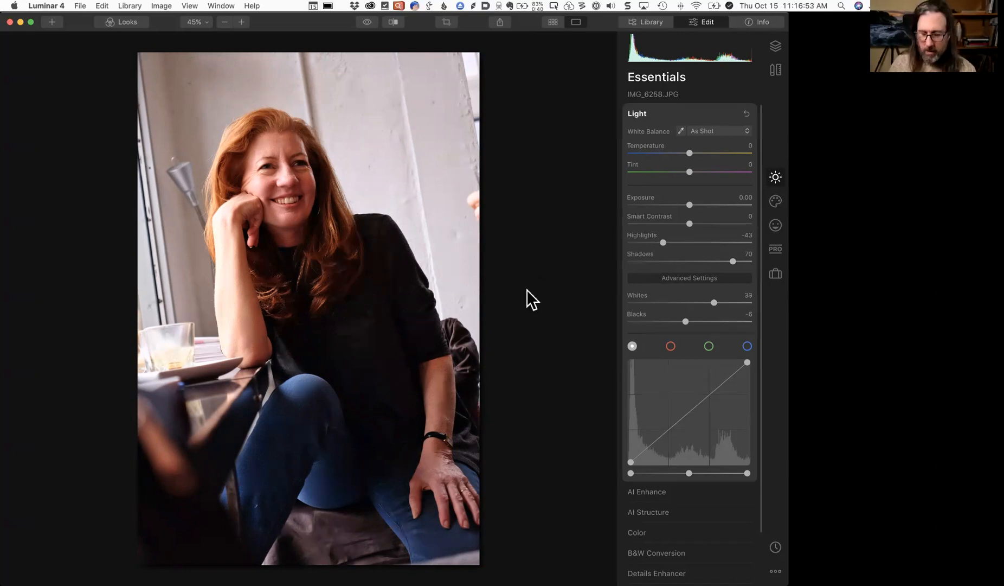
key("backslash")
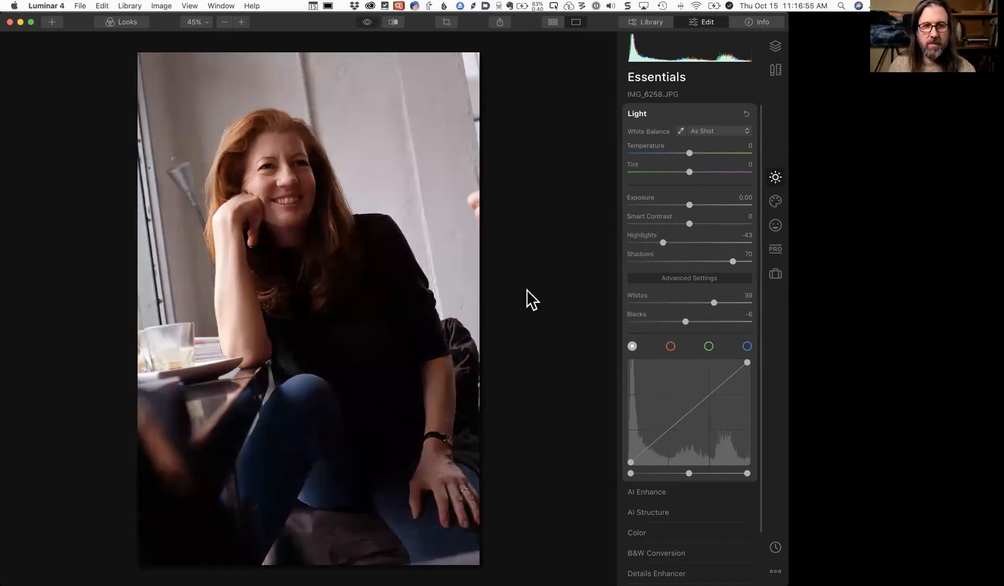
key("backslash")
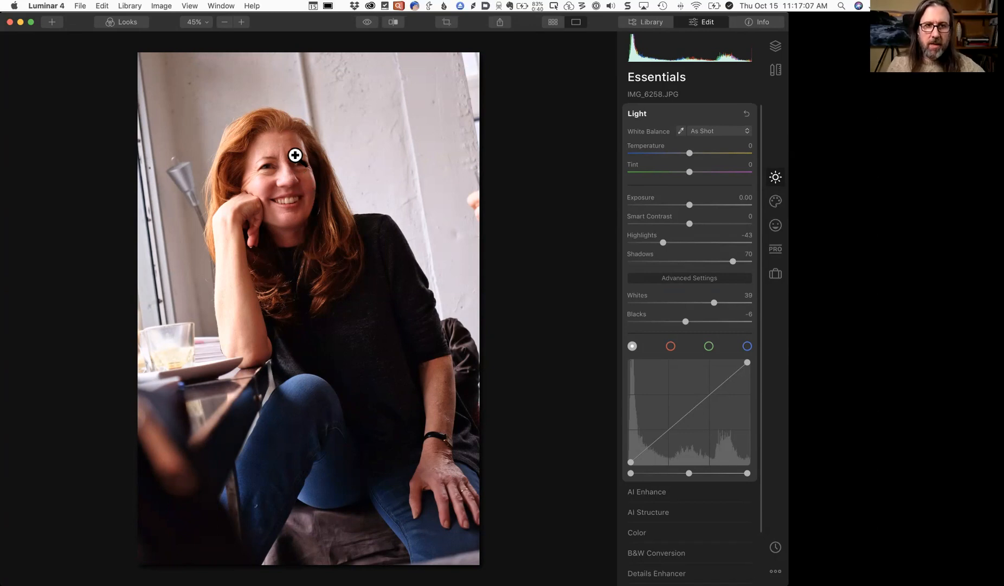
Reduce the red cast by pulling the midpoint of the red channel's tone curve slightly down, checking the skin tone up close
left_click(284, 186)
left_click_drag(285, 186, 318, 255)
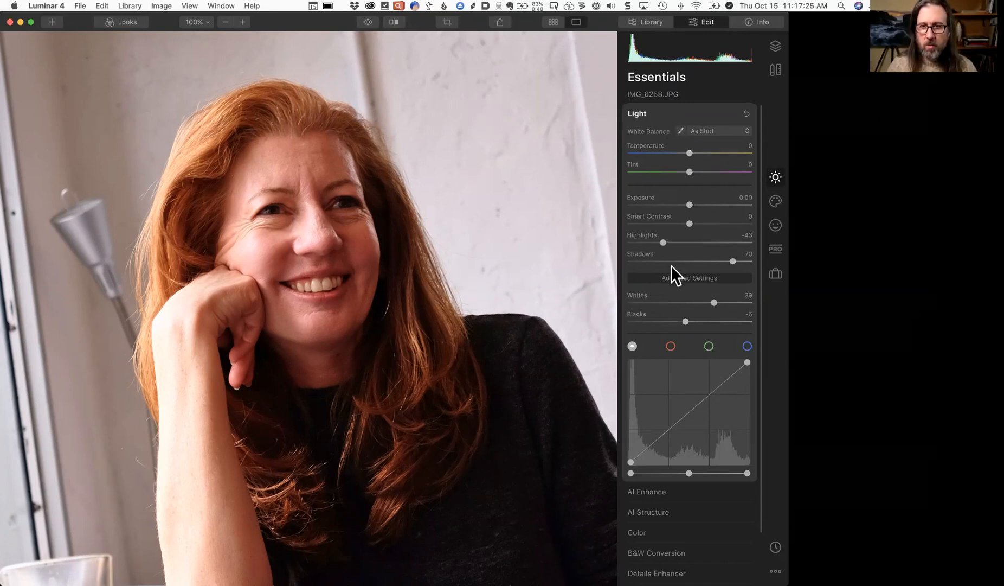
left_click(671, 347)
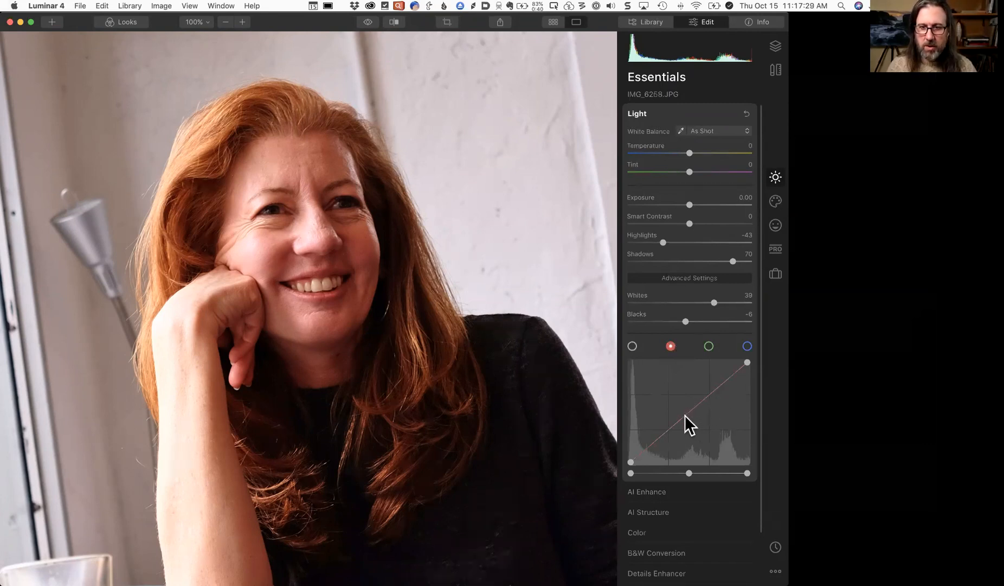
left_click_drag(685, 416, 685, 418)
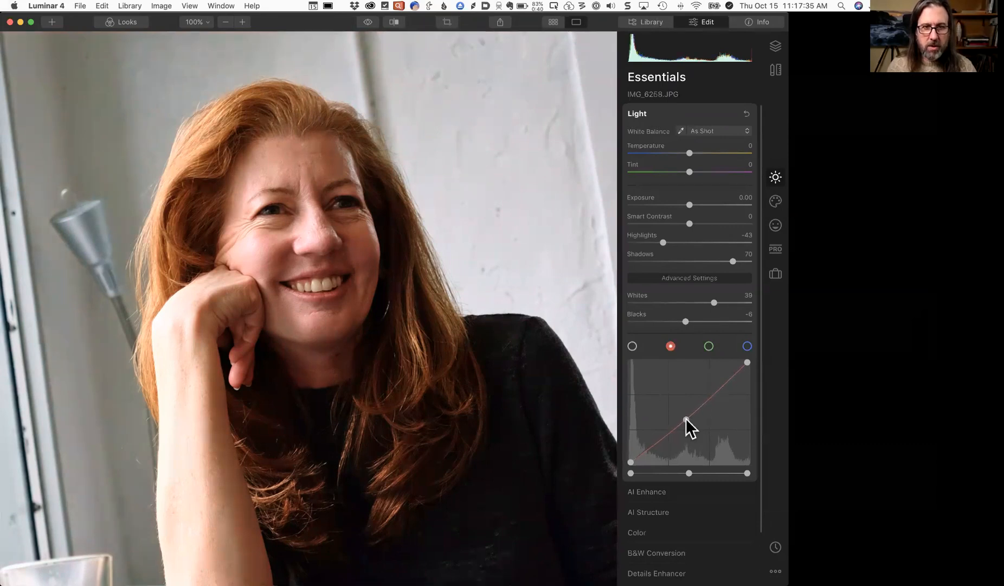
left_click(338, 265)
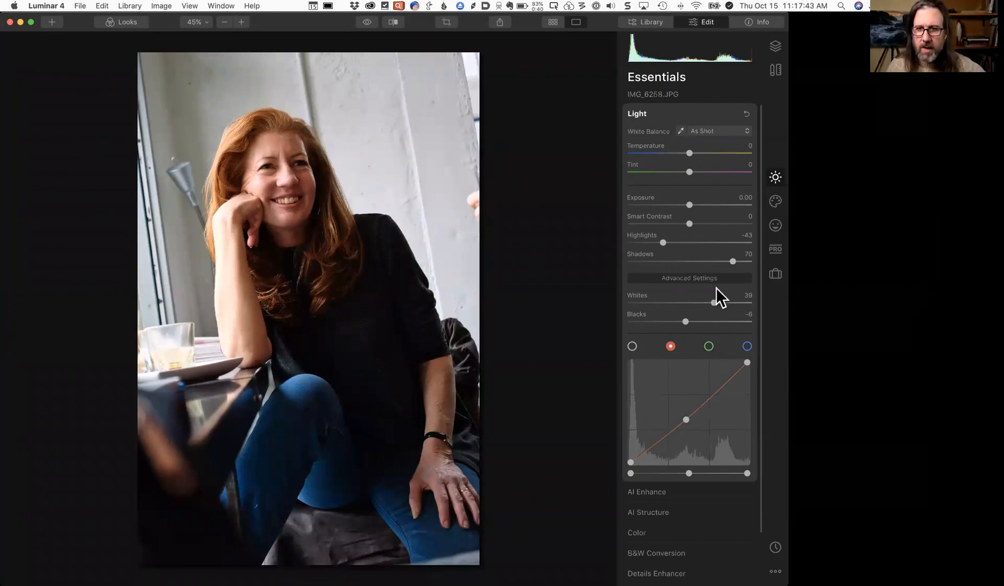
Set the Color saturation to -3 and lower the Light highlights to -67
left_click(684, 532)
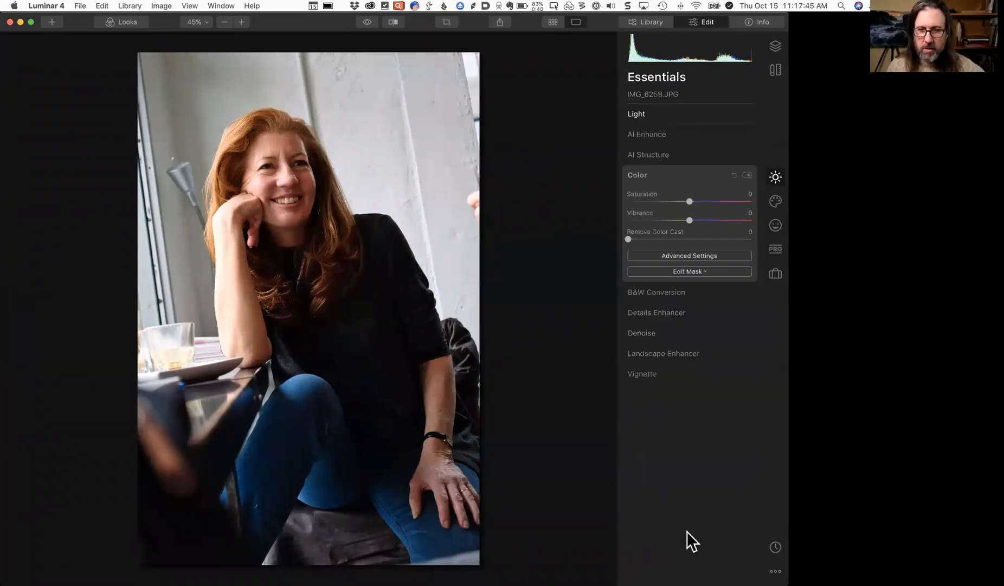
left_click_drag(690, 200, 687, 202)
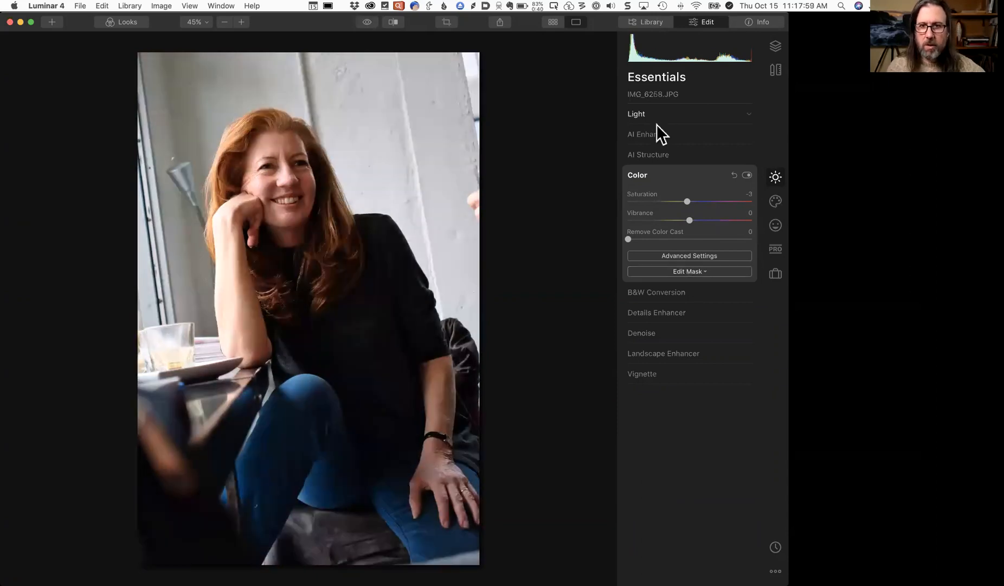
left_click(663, 113)
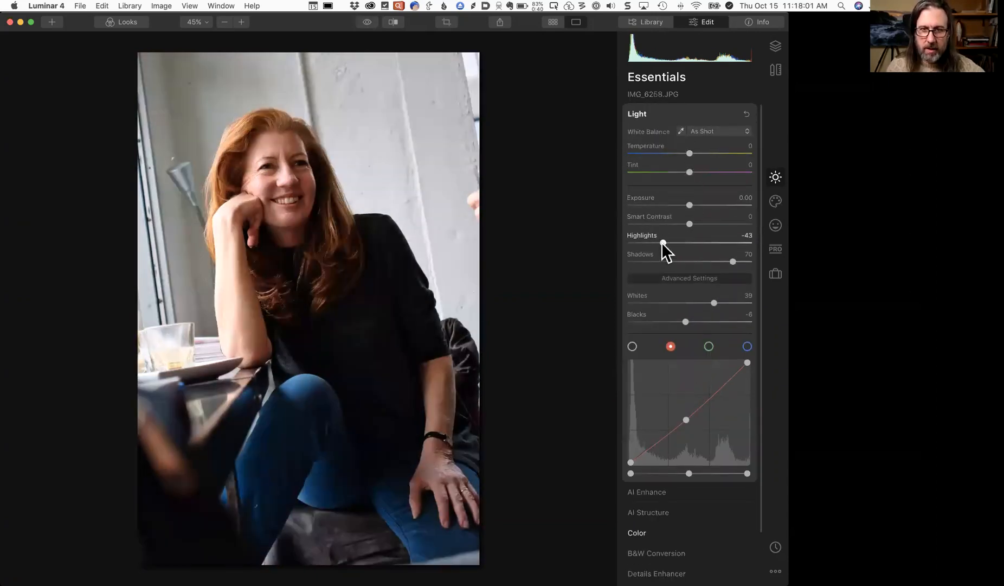
left_click_drag(650, 244, 646, 244)
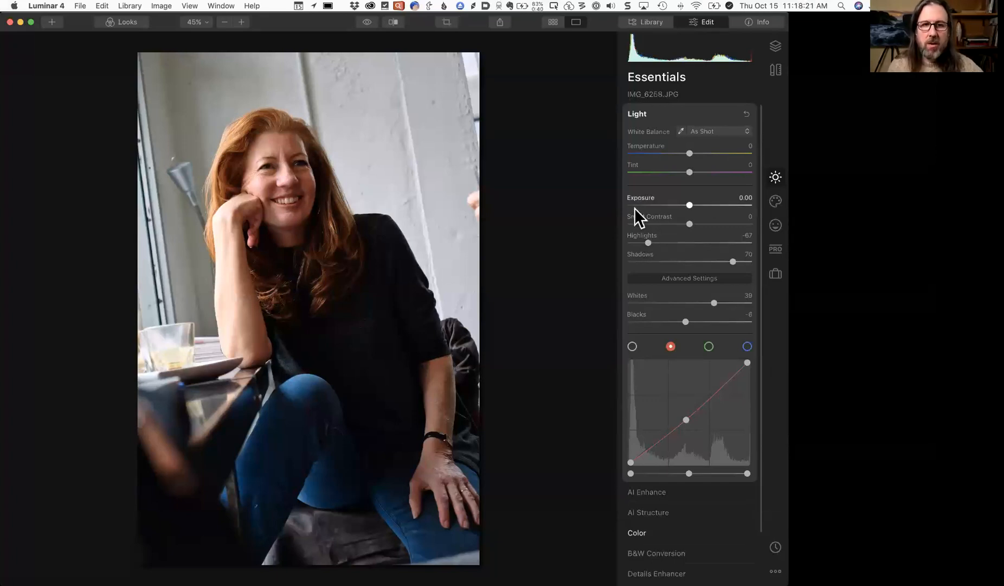
Set Eye Enhancer to 80 in the AI Portrait Enhancer, working on the face at 200% zoom
left_click(285, 158)
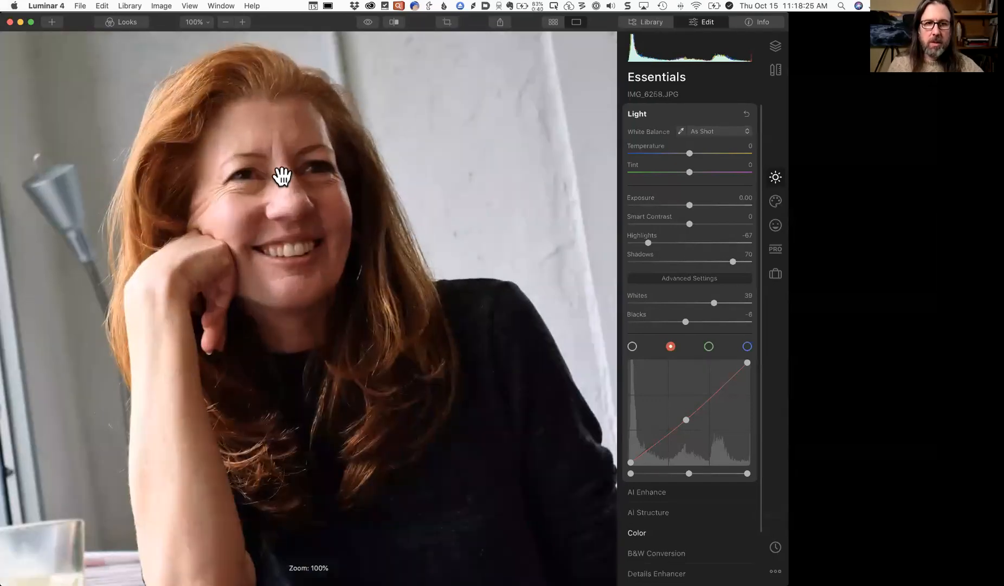
left_click_drag(283, 178, 327, 217)
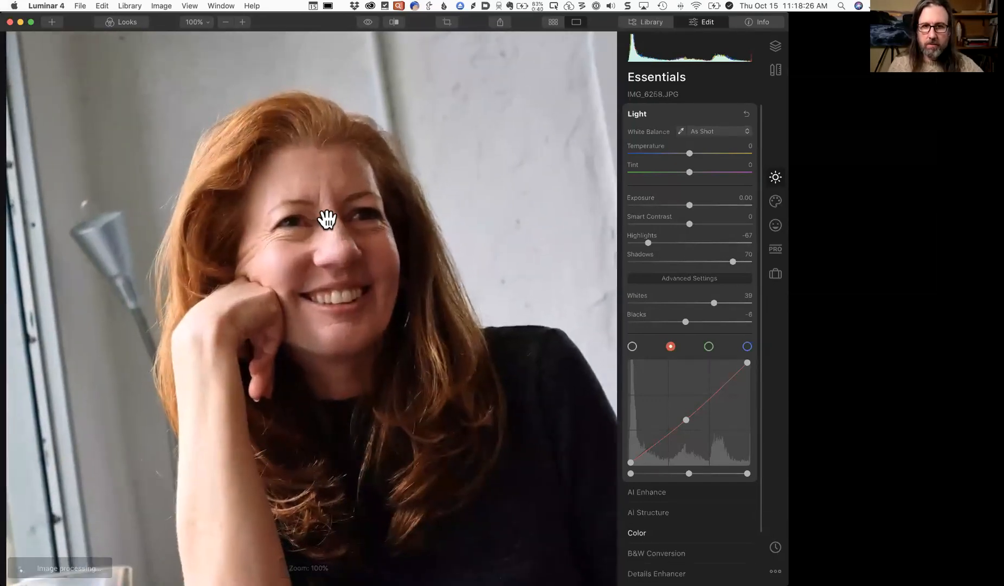
left_click(776, 224)
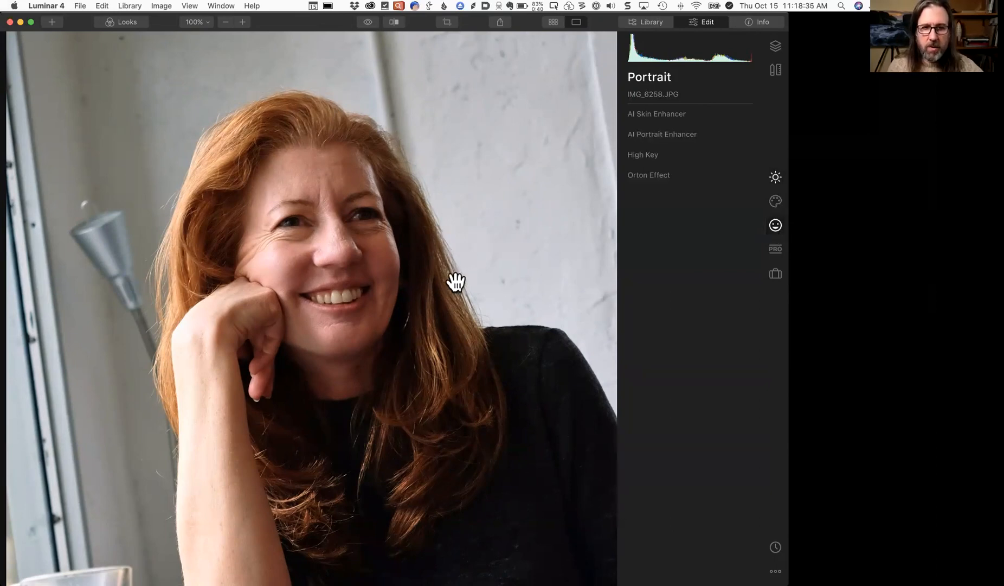
left_click(243, 22)
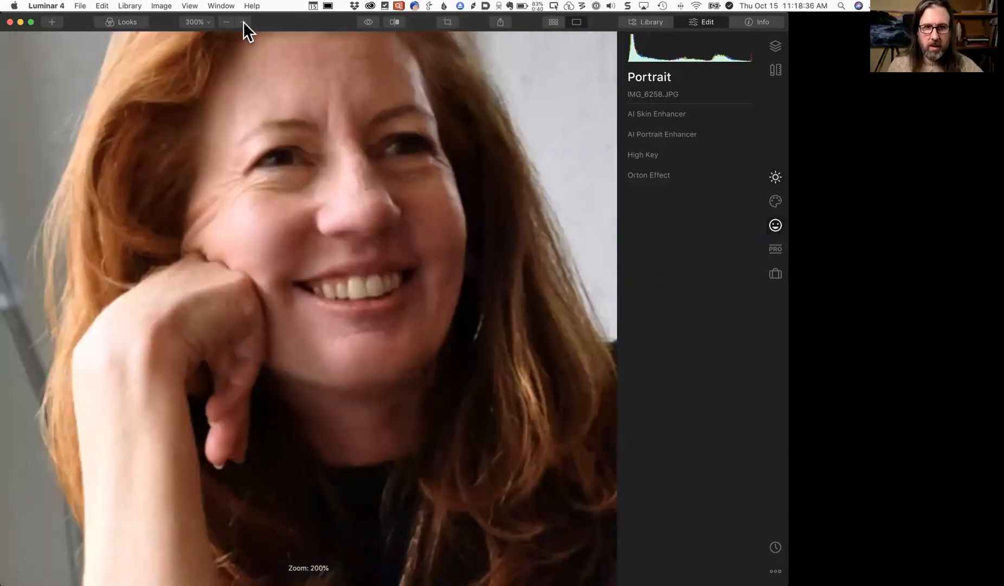
left_click_drag(356, 155, 352, 289)
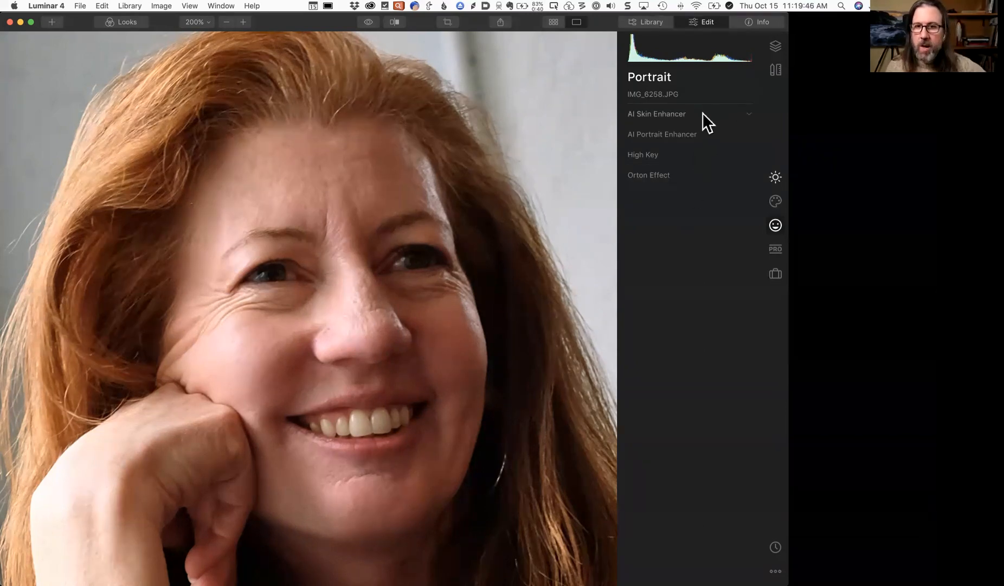
left_click(713, 134)
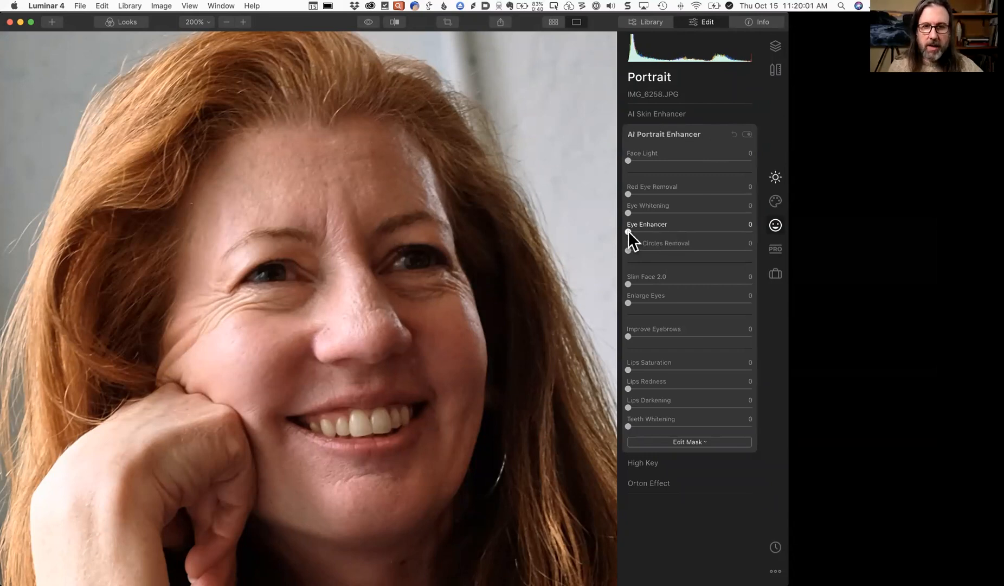
left_click_drag(628, 231, 716, 234)
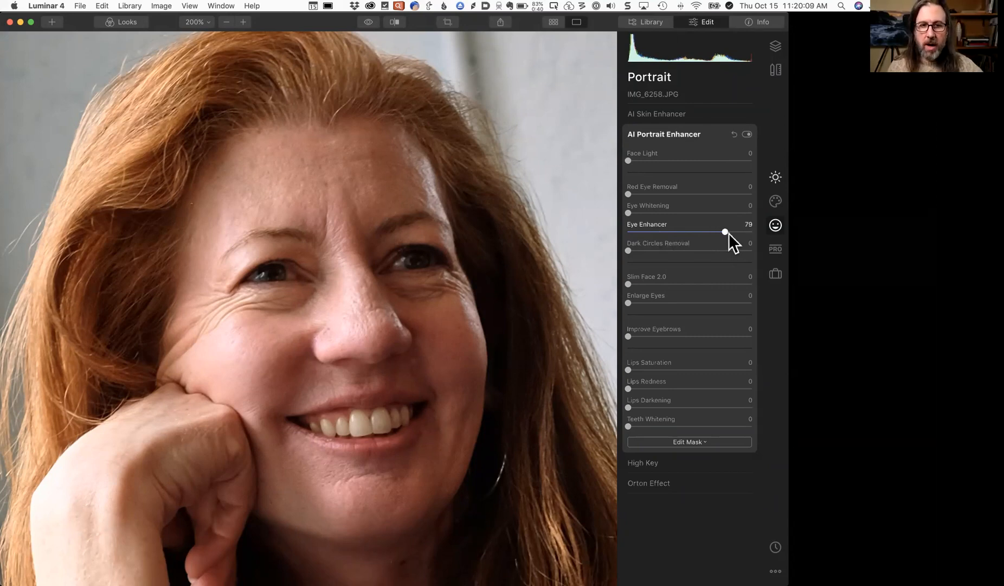
left_click_drag(727, 230, 728, 230)
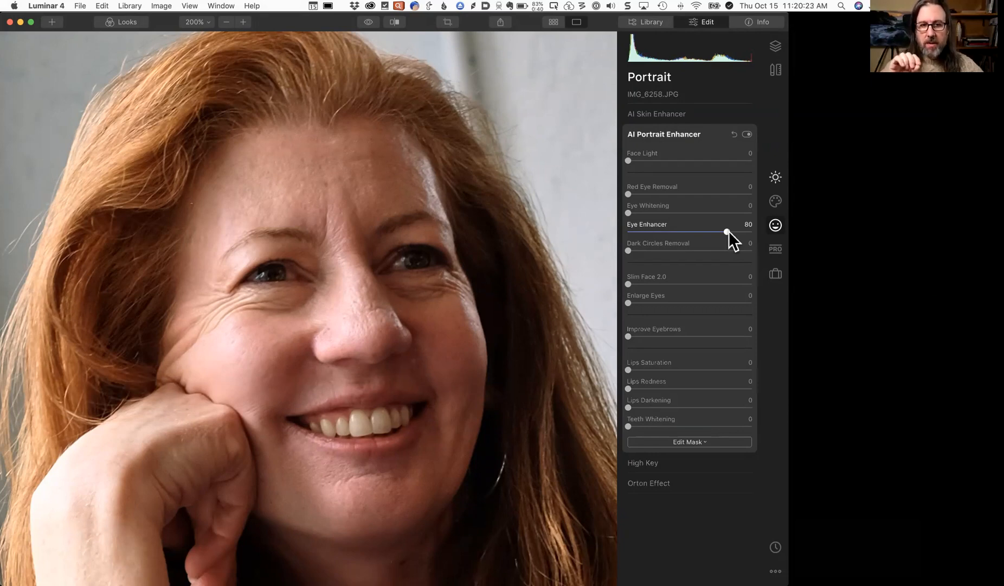
Check the eye enhancement on the whole portrait and on the face at 200% zoom
left_click(315, 224)
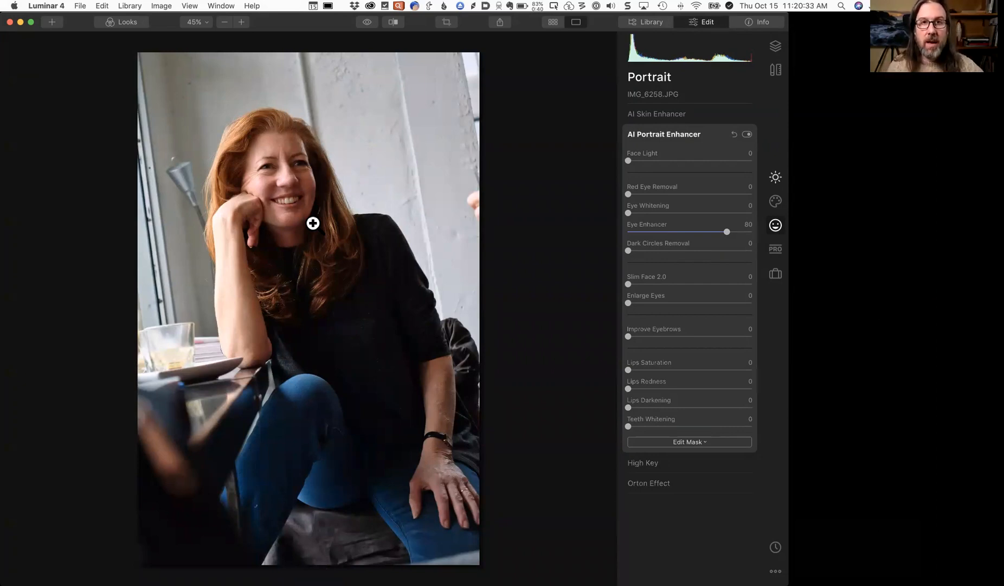
left_click(279, 163)
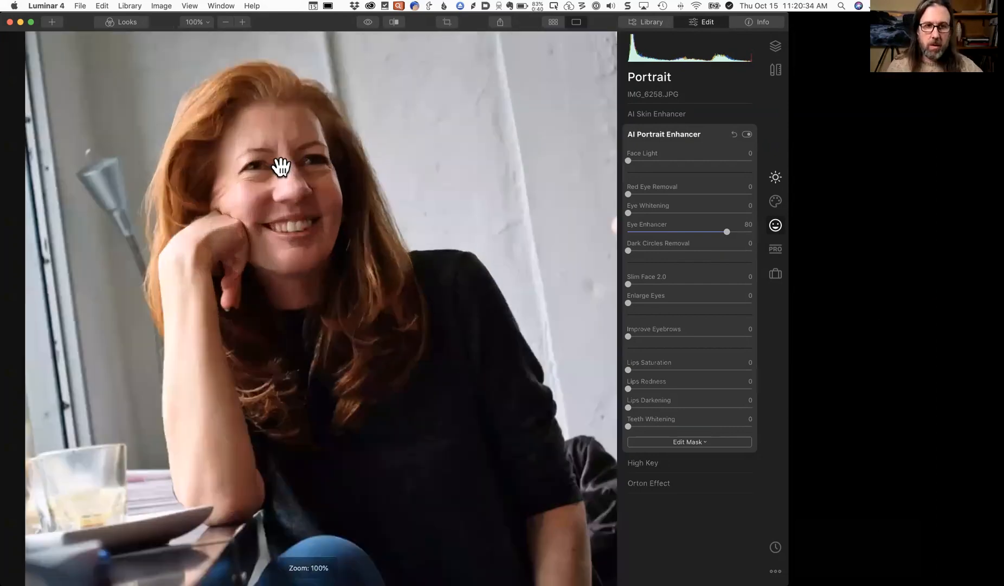
left_click(242, 22)
left_click_drag(271, 100, 319, 284)
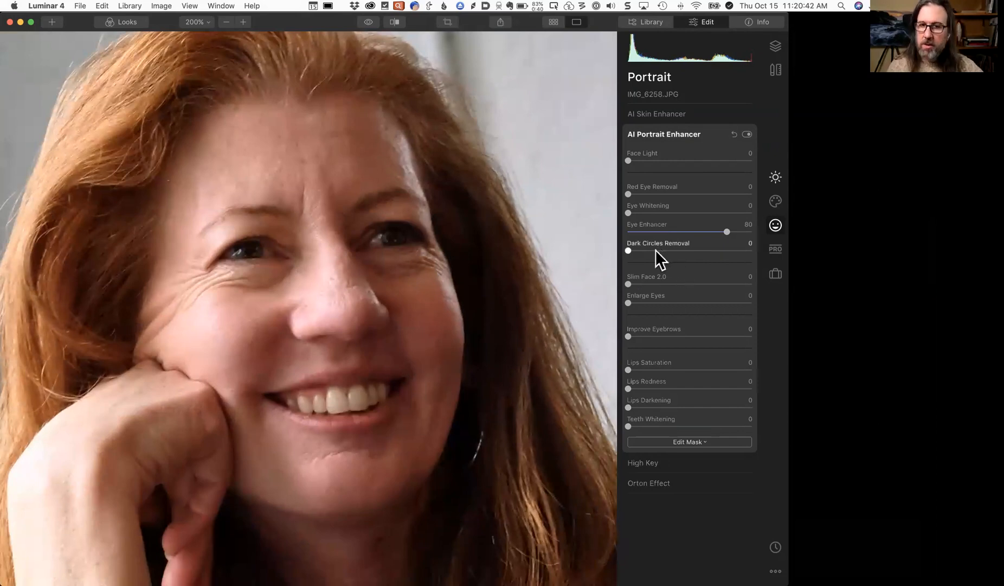
Set Dark Circles Removal to 78 and Eye Whitening to 21 in the AI Portrait Enhancer
left_click_drag(671, 250, 722, 251)
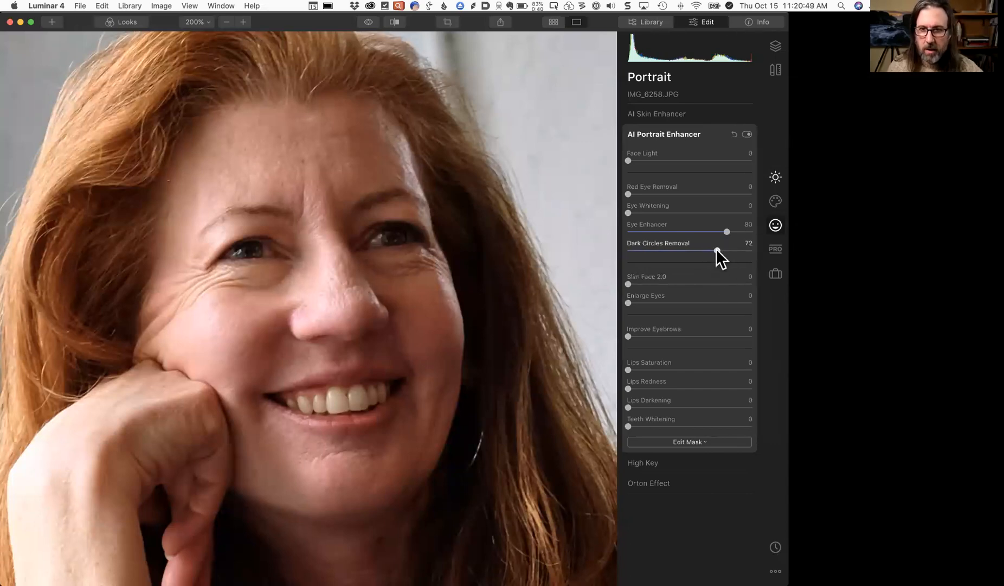
left_click_drag(718, 250, 725, 251)
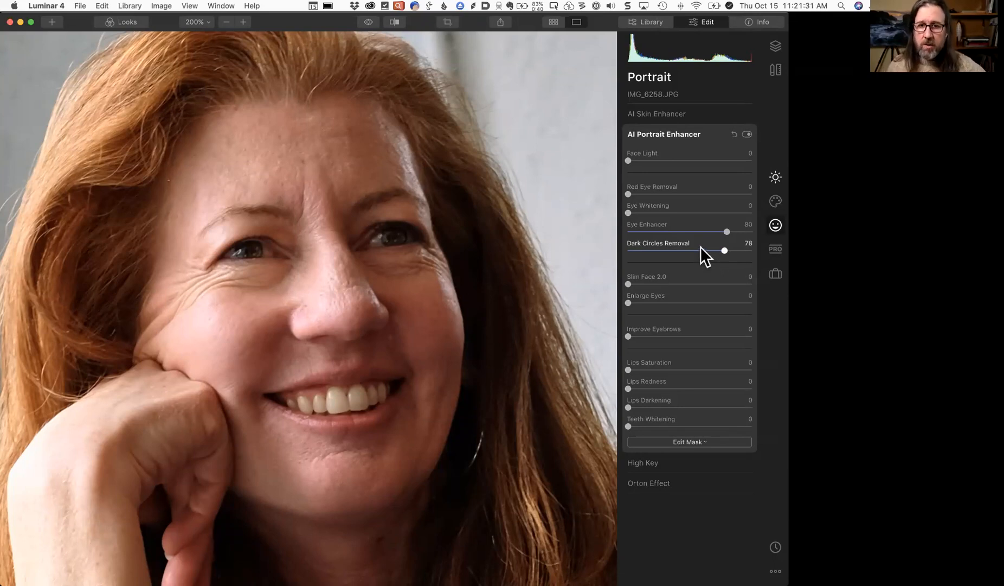
left_click_drag(649, 213, 654, 214)
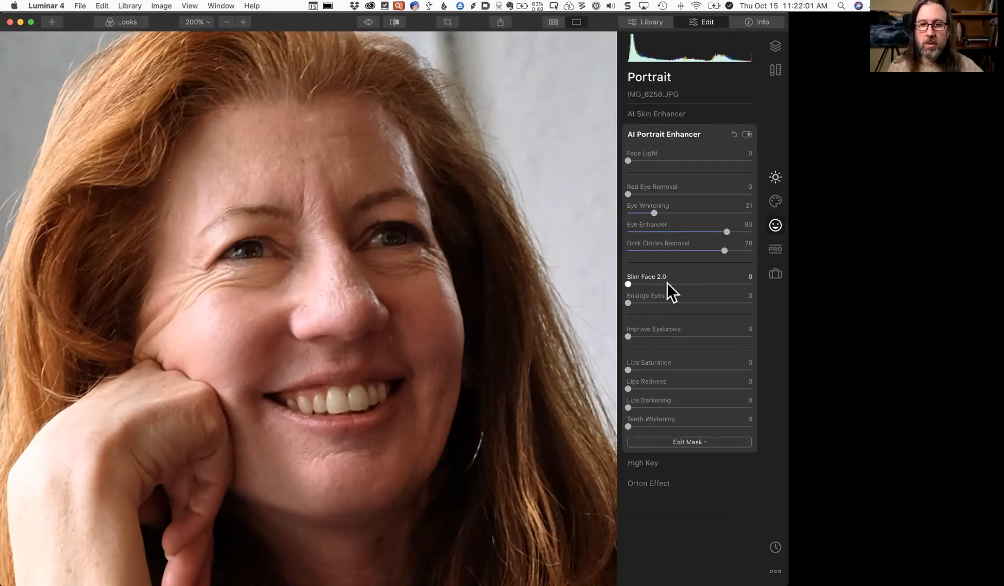
Try Enlarge Eyes at 78, reset it to 0, and set Improve Eyebrows to 13
left_click_drag(684, 302, 709, 303)
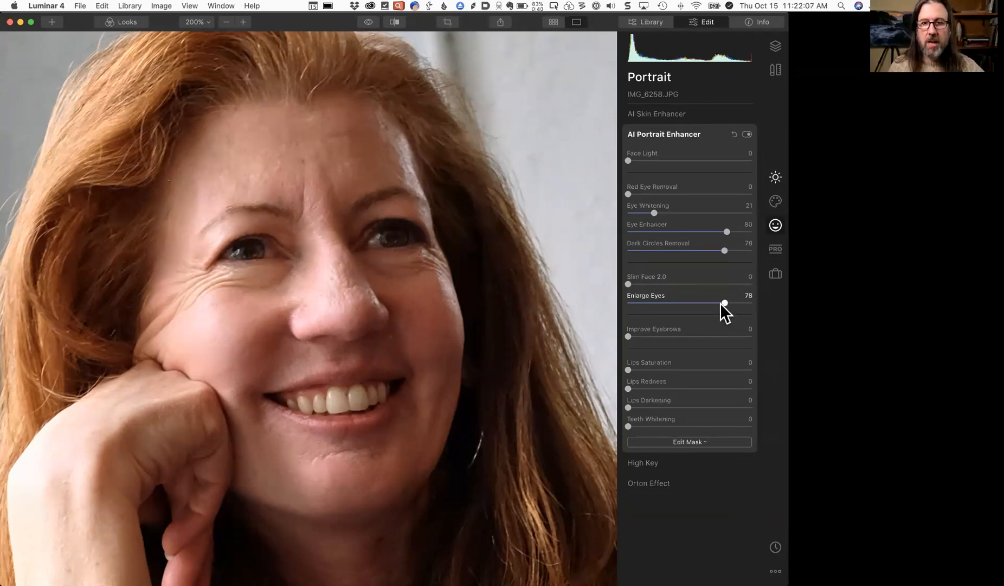
left_click_drag(724, 302, 628, 305)
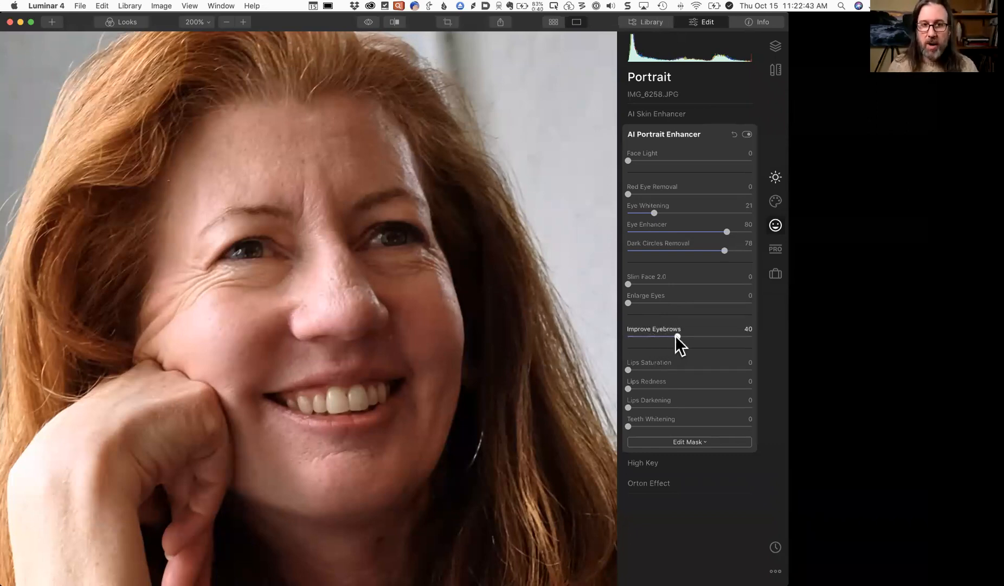
left_click_drag(676, 337, 666, 337)
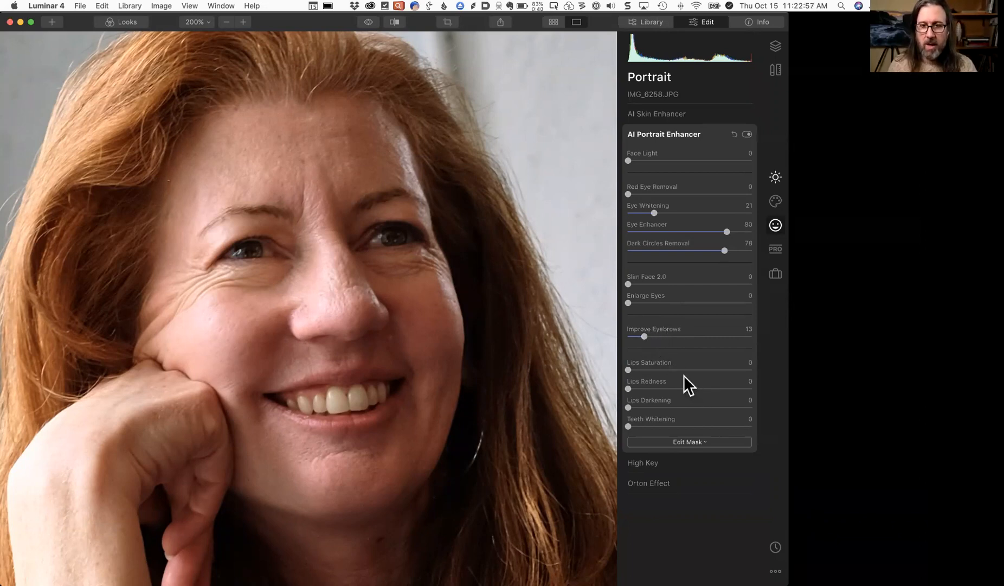
Set Teeth Whitening to 22 and Lips Darkening to 15, trying Lips Redness at 86 and returning it to 0
left_click(654, 426)
left_click_drag(628, 407, 634, 408)
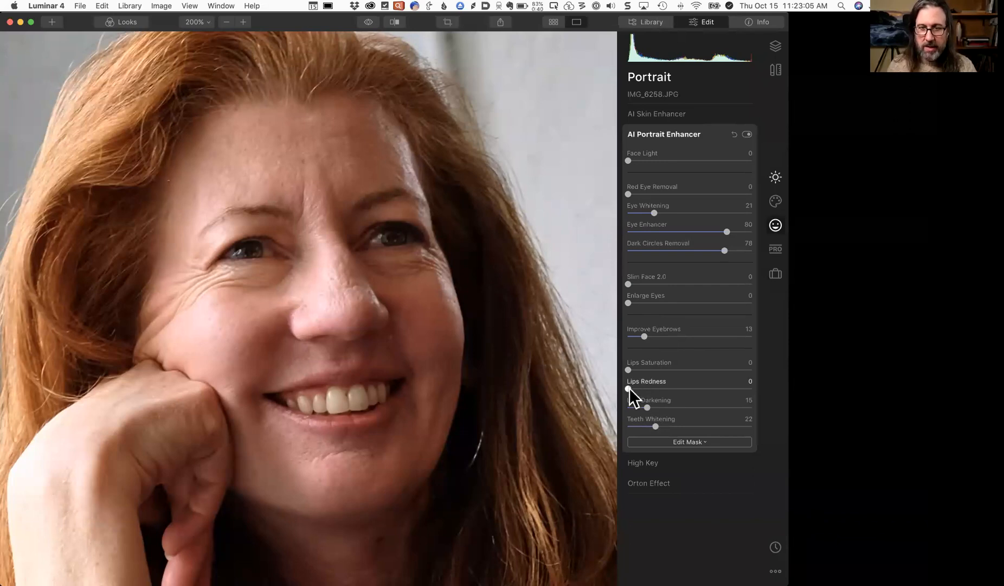
left_click_drag(628, 388, 713, 391)
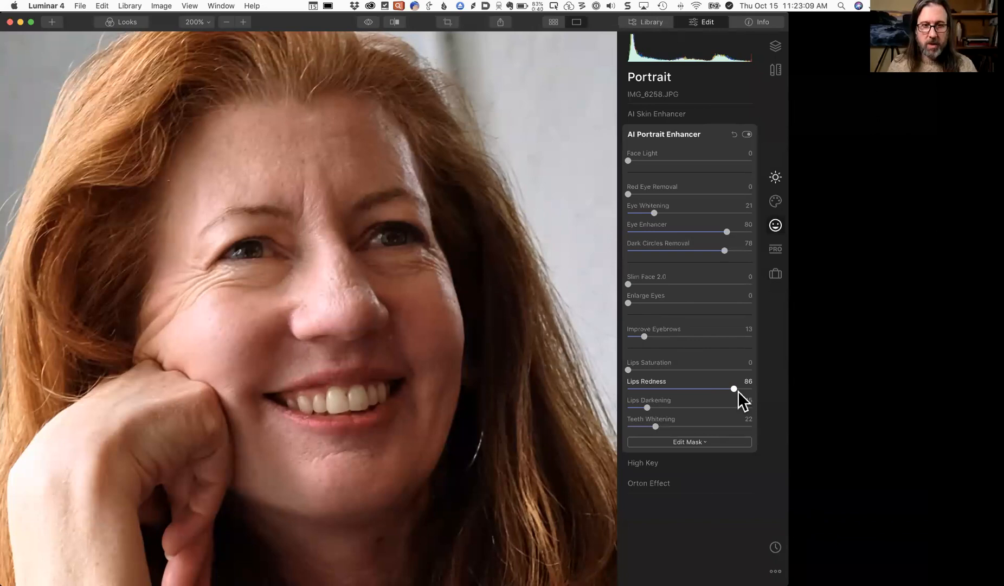
left_click_drag(735, 390, 619, 390)
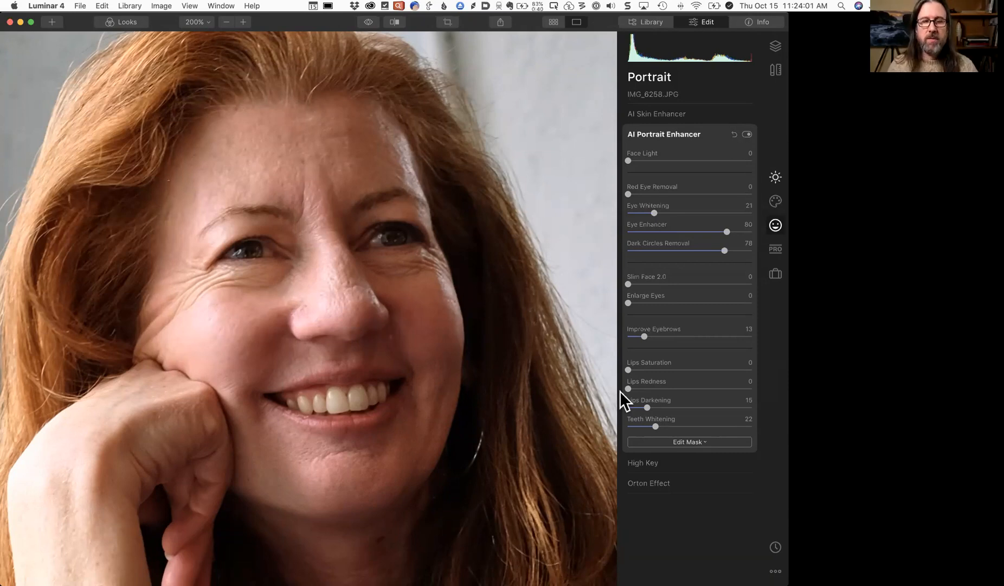
Judge Face Light at 14 and 100 on the whole portrait, and set it to 40
left_click(352, 265)
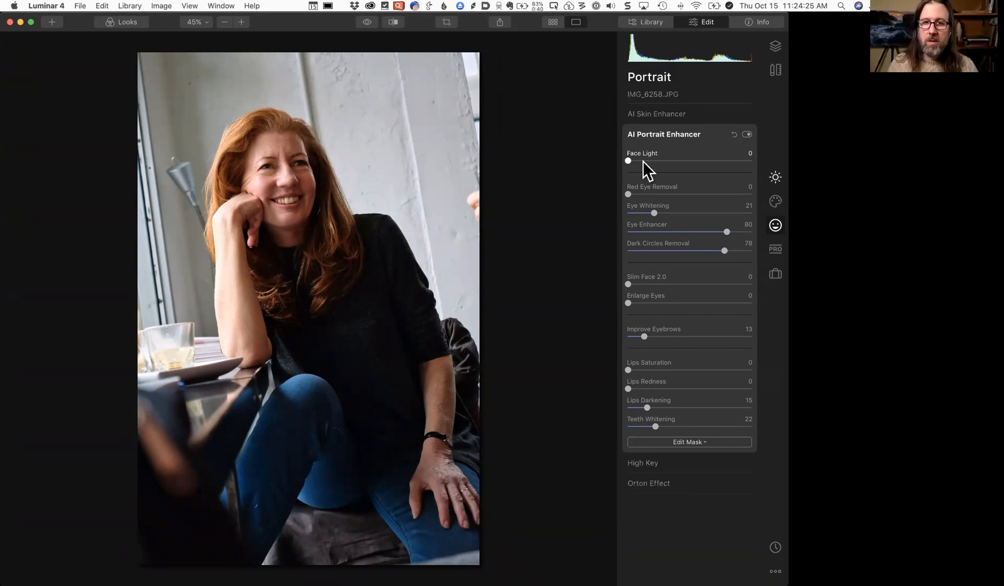
left_click_drag(629, 161, 634, 161)
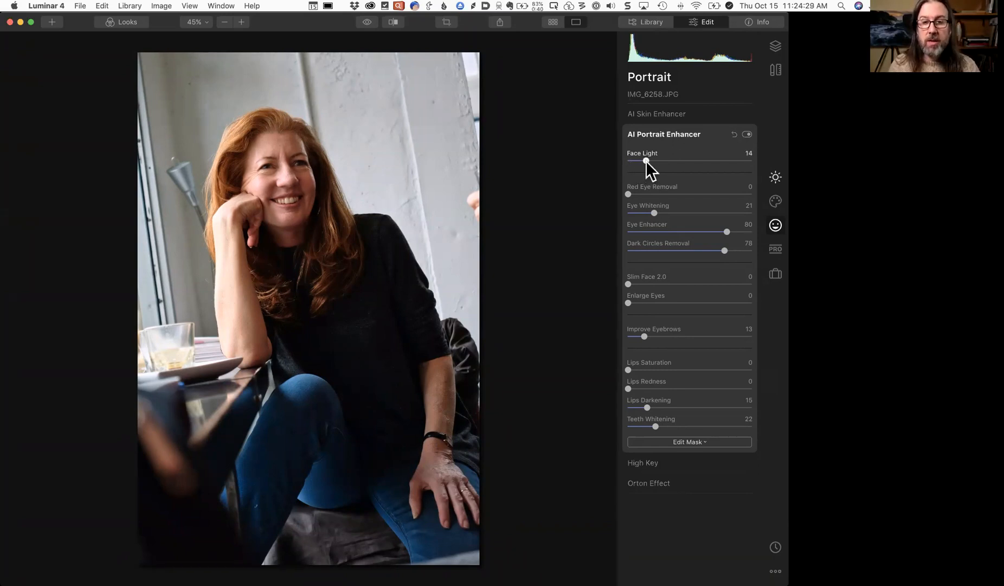
left_click_drag(646, 161, 776, 163)
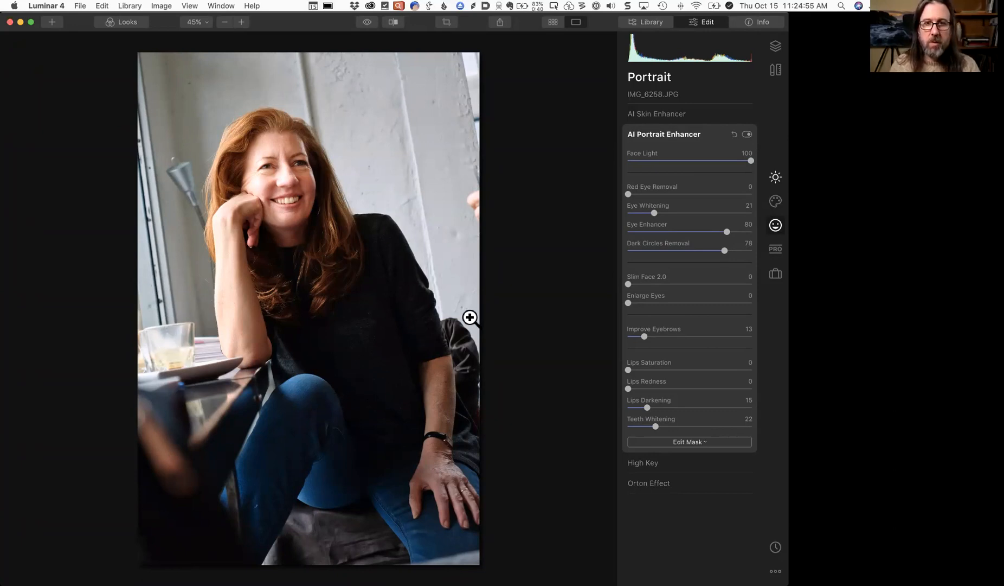
left_click(648, 161)
left_click_drag(647, 161, 677, 162)
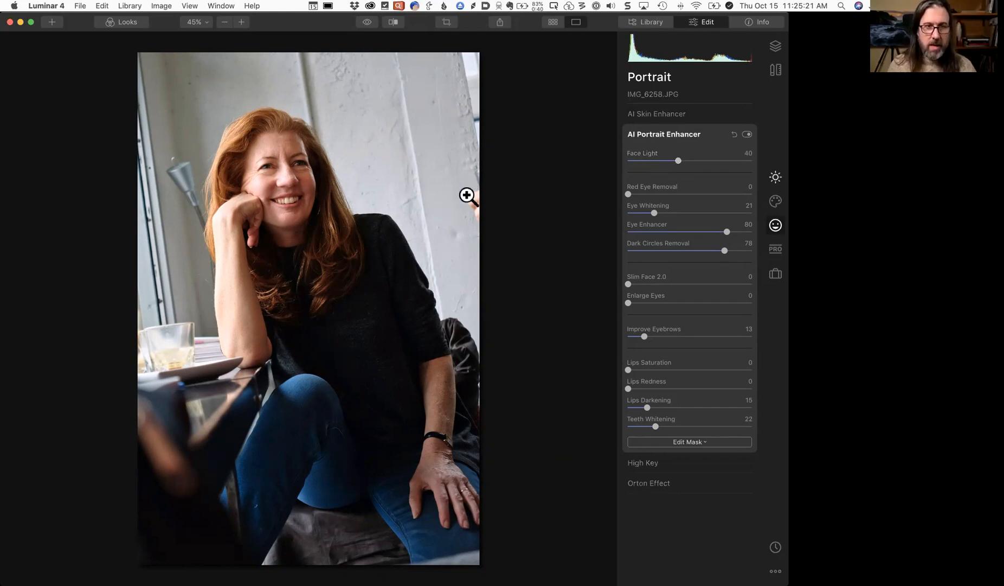
Set the AI Skin Enhancer Amount to 47 with the face at 200% zoom, and compare the skin with and without it
left_click(287, 160)
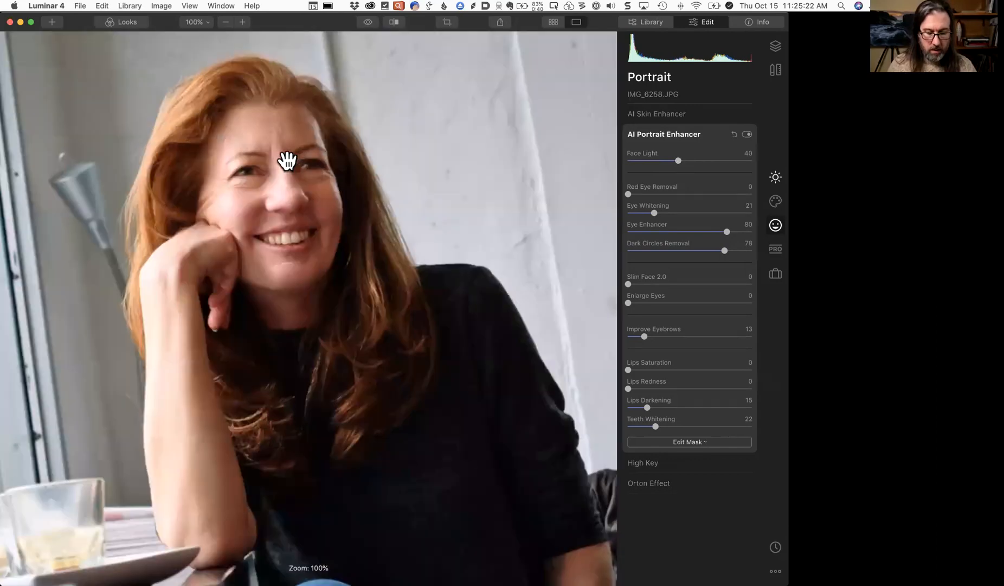
left_click(242, 22)
left_click_drag(242, 116, 298, 347)
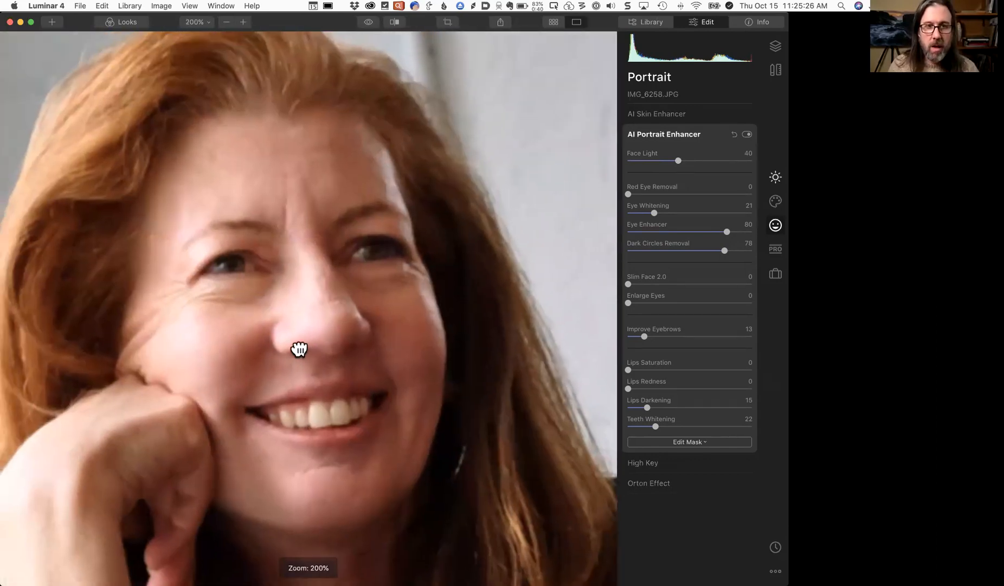
left_click(702, 111)
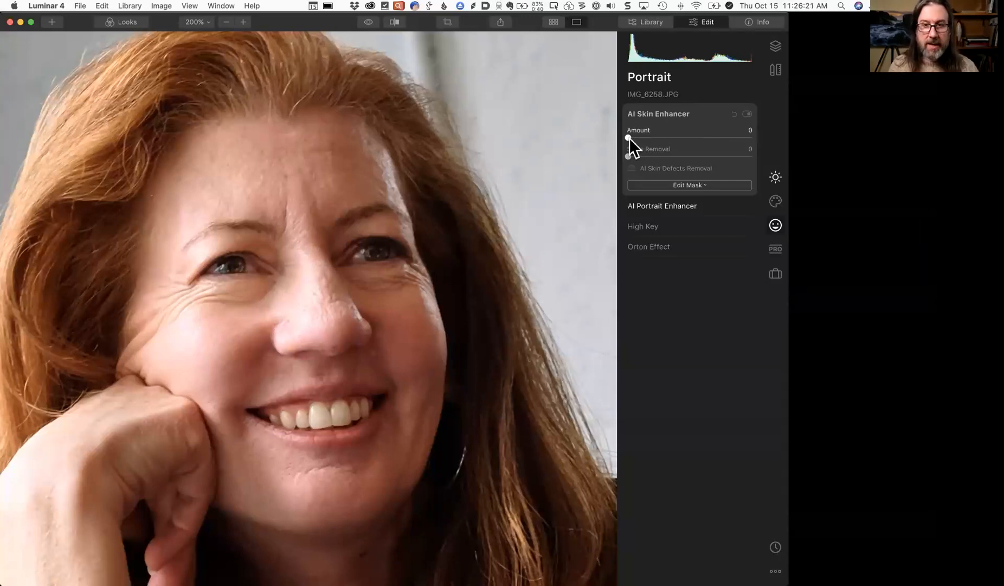
left_click_drag(629, 137, 689, 140)
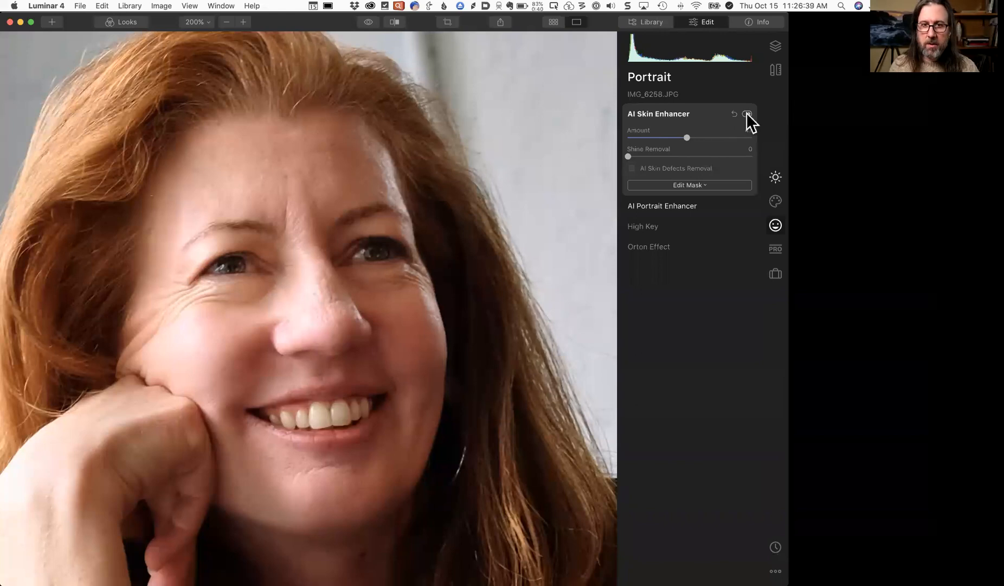
left_click(747, 114)
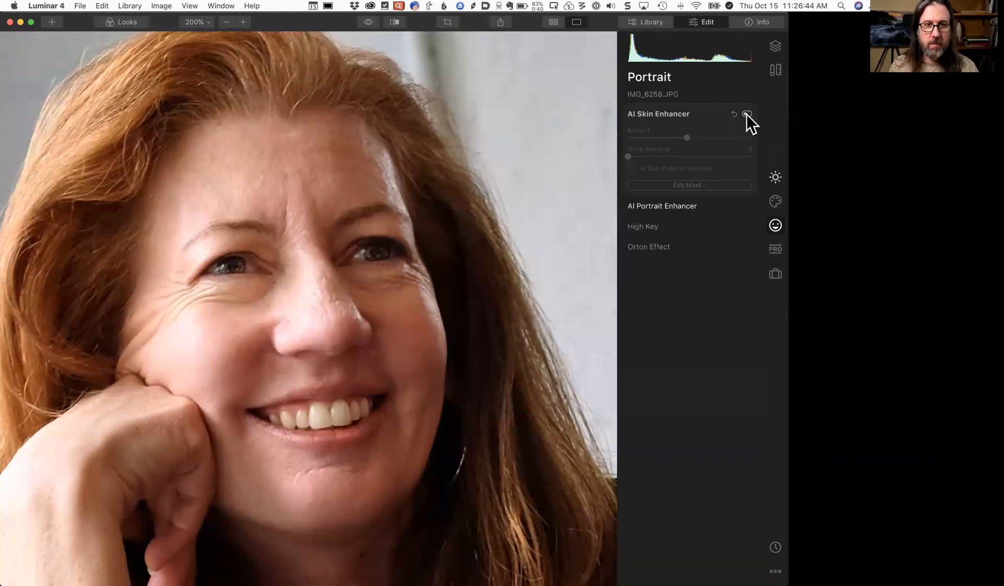
left_click(748, 114)
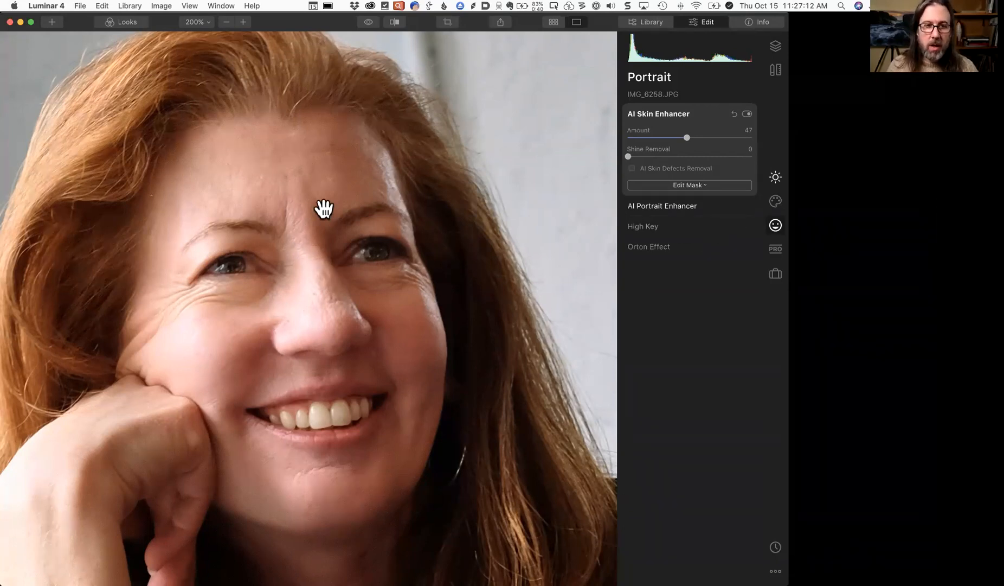
Try the AI Skin Enhancer Amount at 100 while checking the skin at 300% and 200% zoom, and set it to 45
left_click(244, 22)
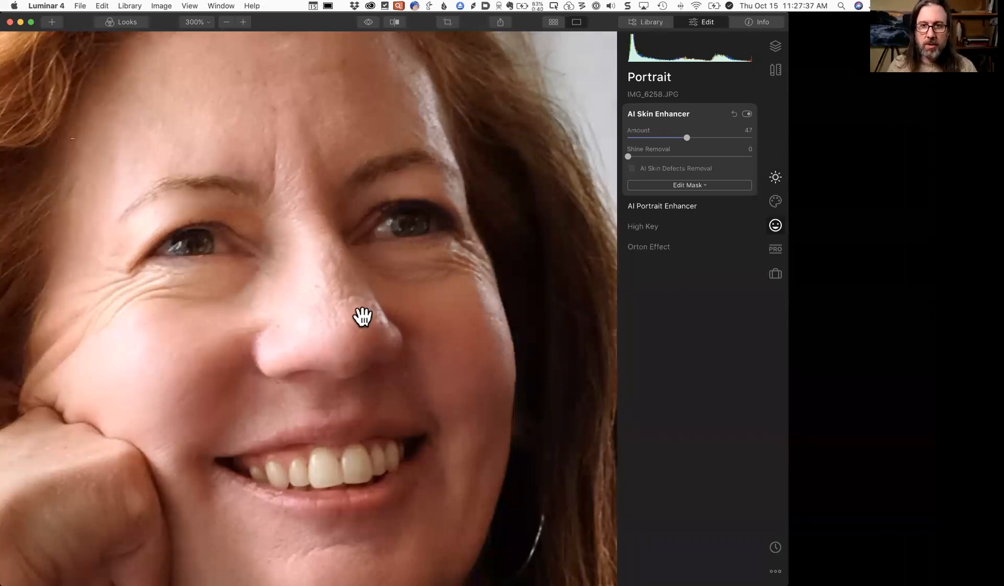
left_click_drag(686, 137, 762, 137)
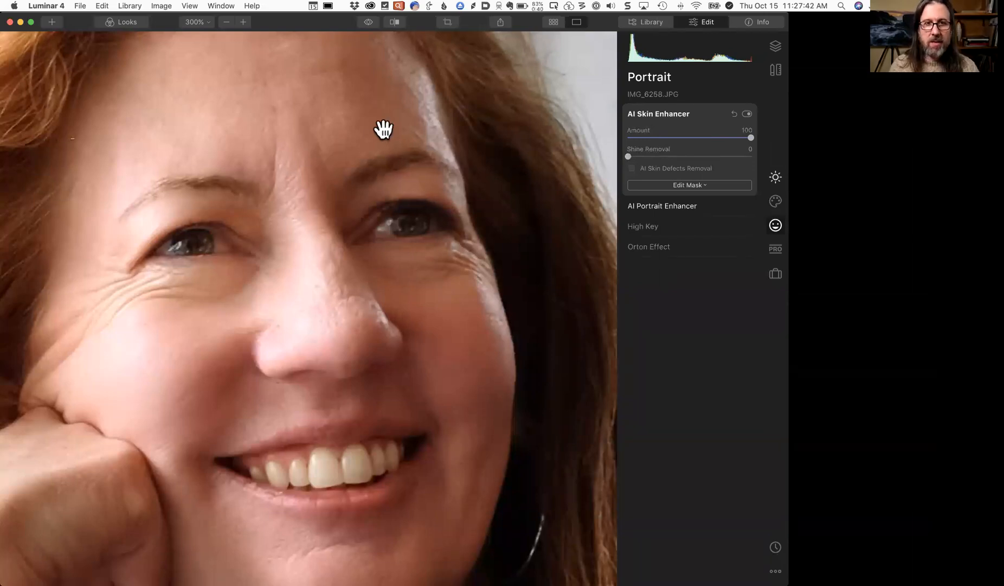
left_click(226, 21)
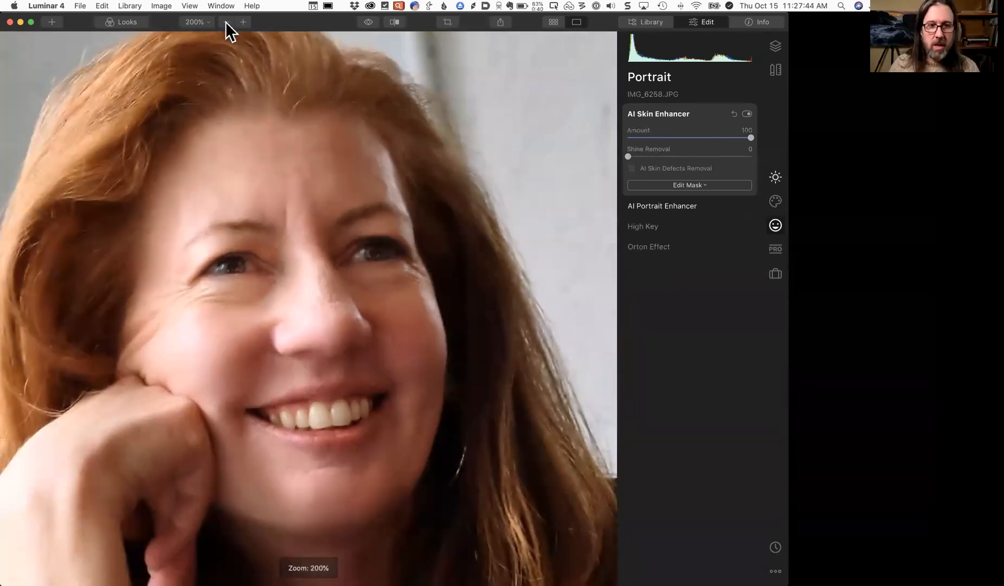
left_click(687, 137)
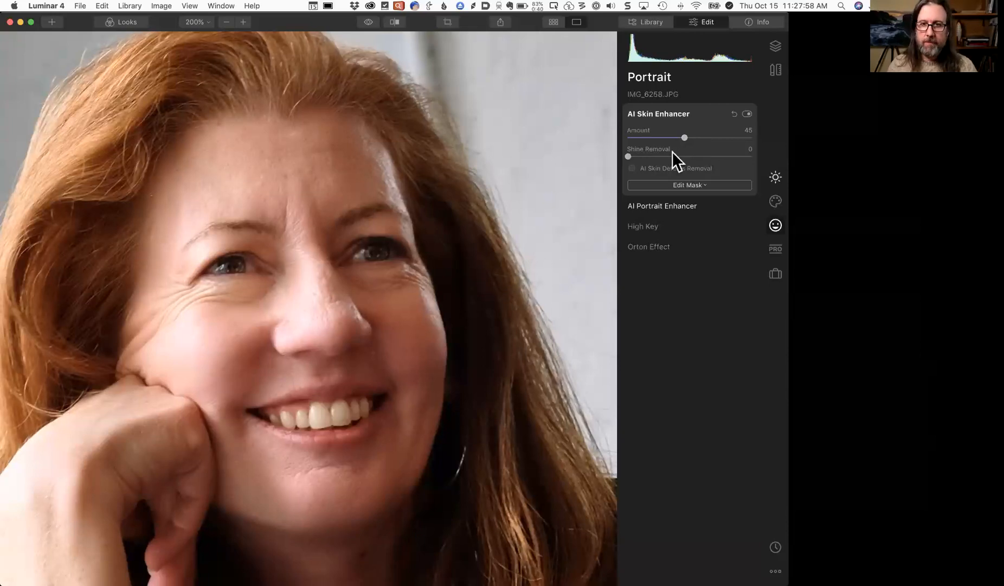
Set Shine Removal to 76, leave AI Skin Defects Removal off after trying it, and check the result on the whole portrait
left_click_drag(650, 155, 723, 157)
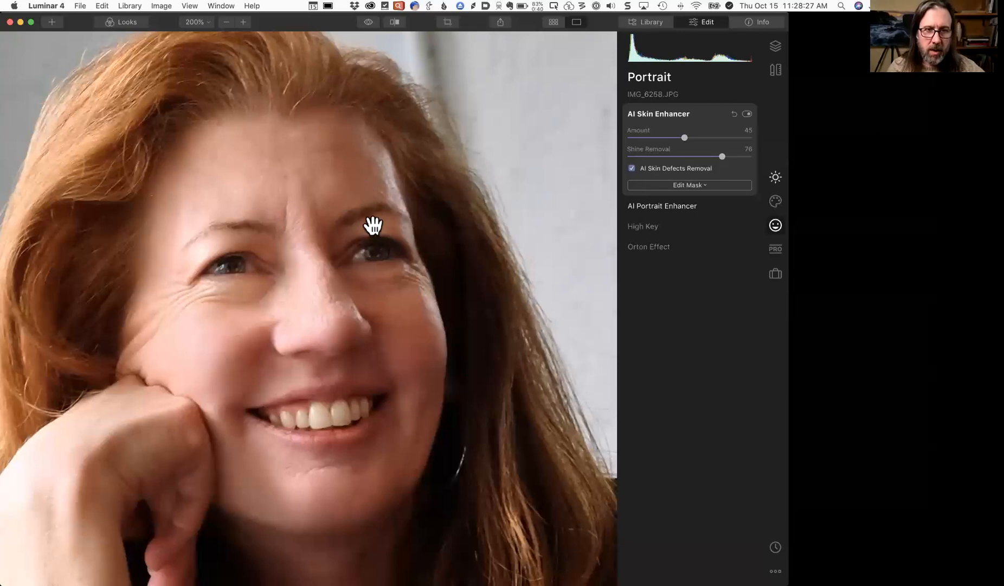
left_click(632, 168)
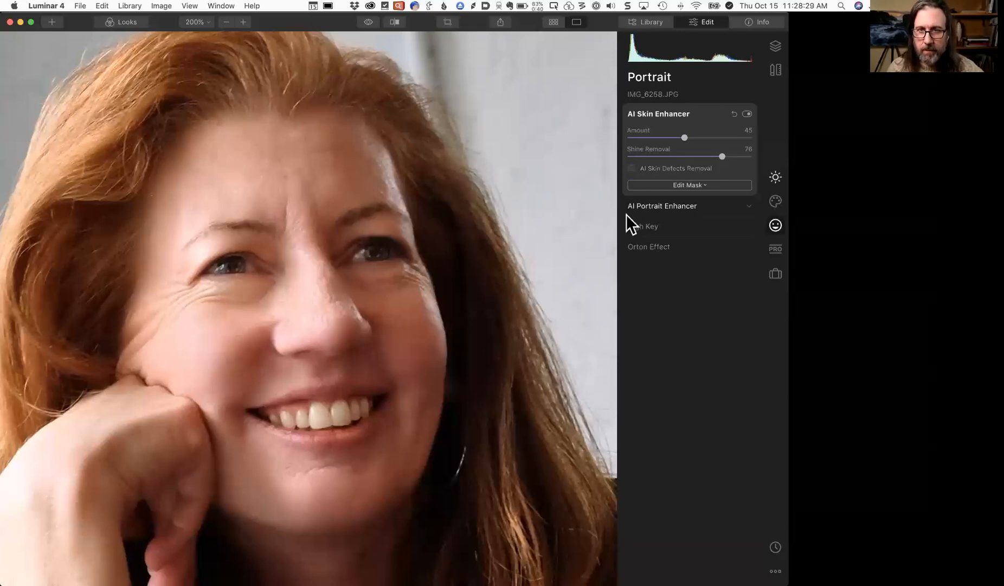
left_click(352, 269)
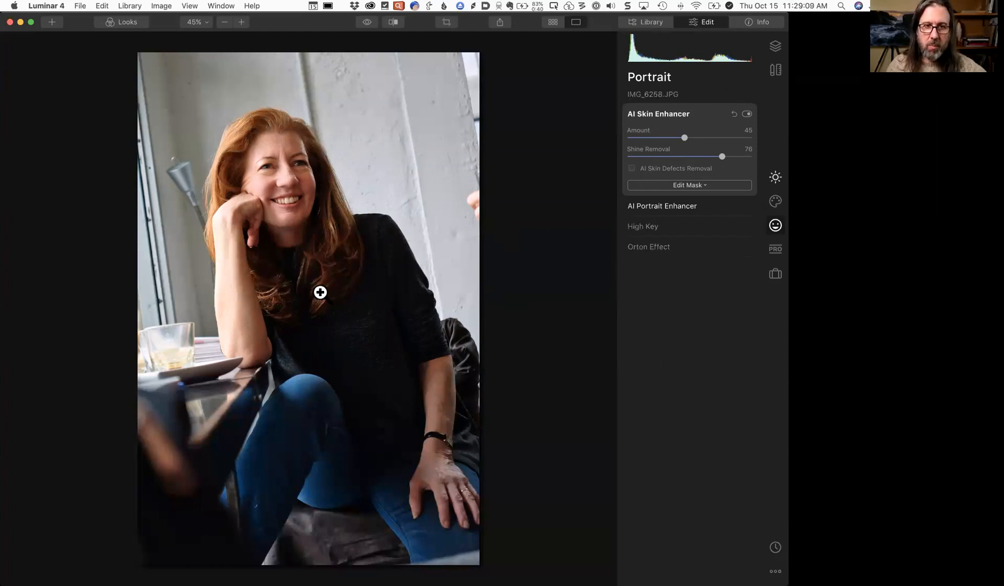
left_click(329, 233)
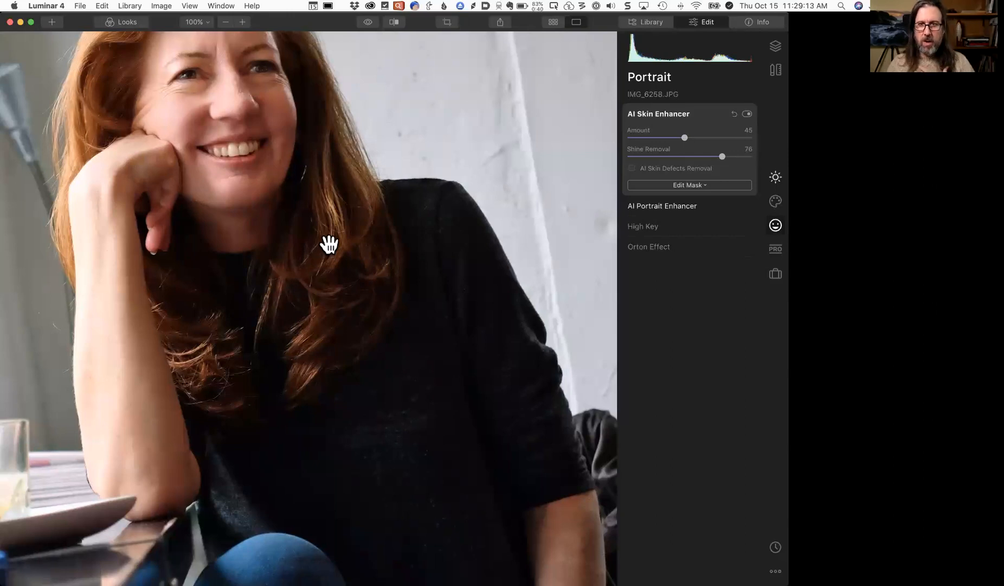
Add a new adjustment layer above the IMG_6258.JPG layer
left_click(774, 45)
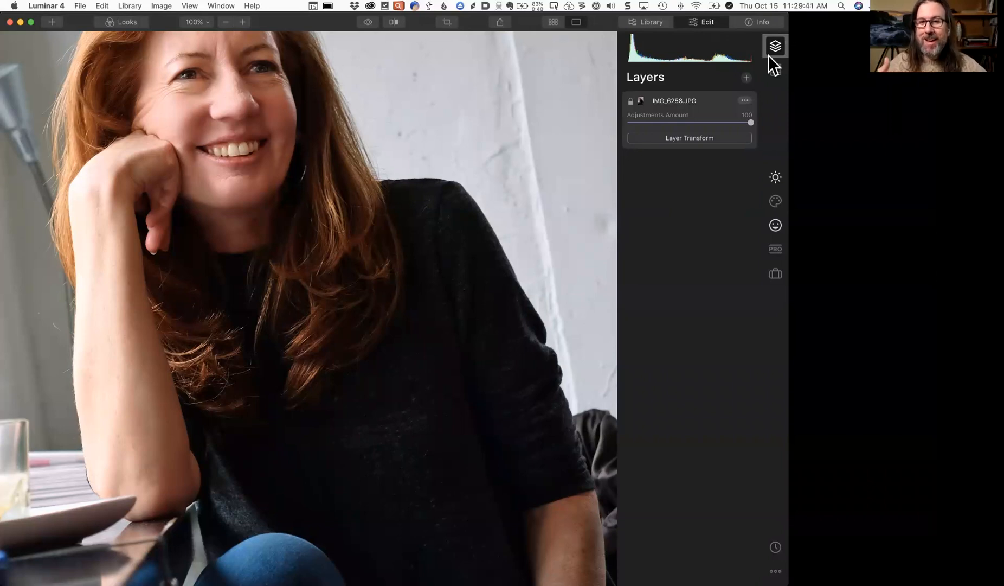
left_click(746, 77)
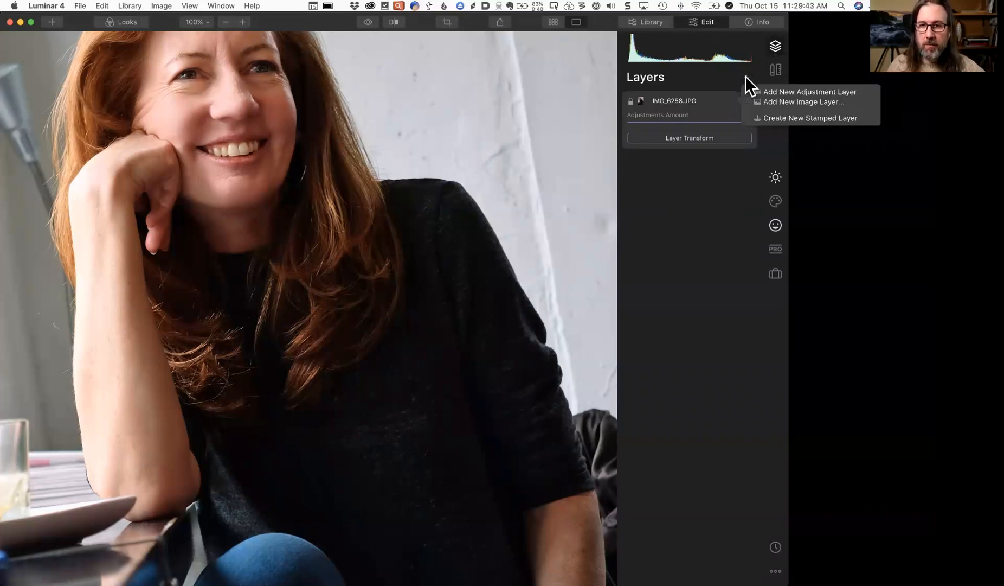
left_click(759, 91)
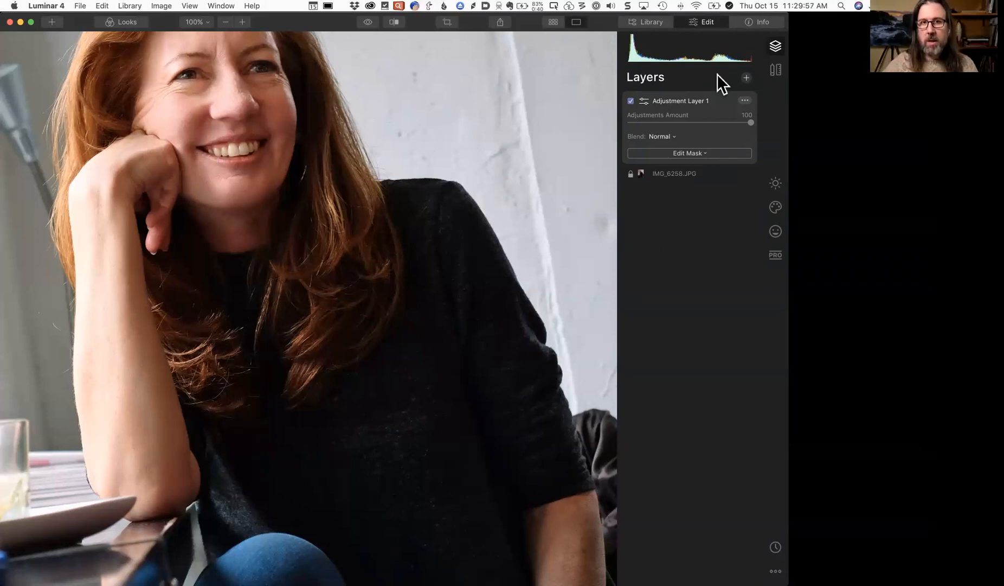
Brighten Adjustment Layer 1 with Light Whites at 30, Exposure at 0.86 and Shadows at 26, and return to the layer list
left_click(775, 184)
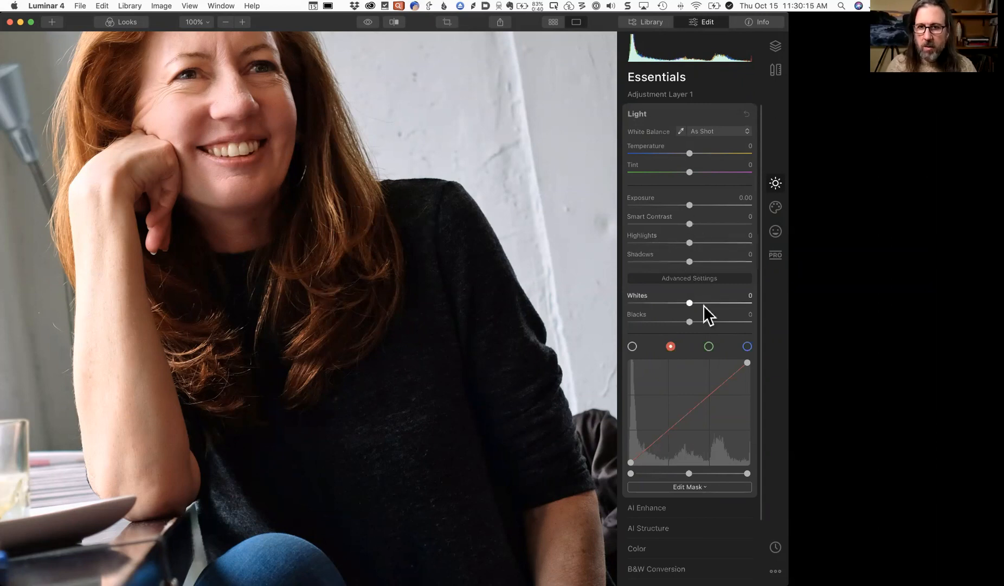
left_click_drag(689, 303, 709, 302)
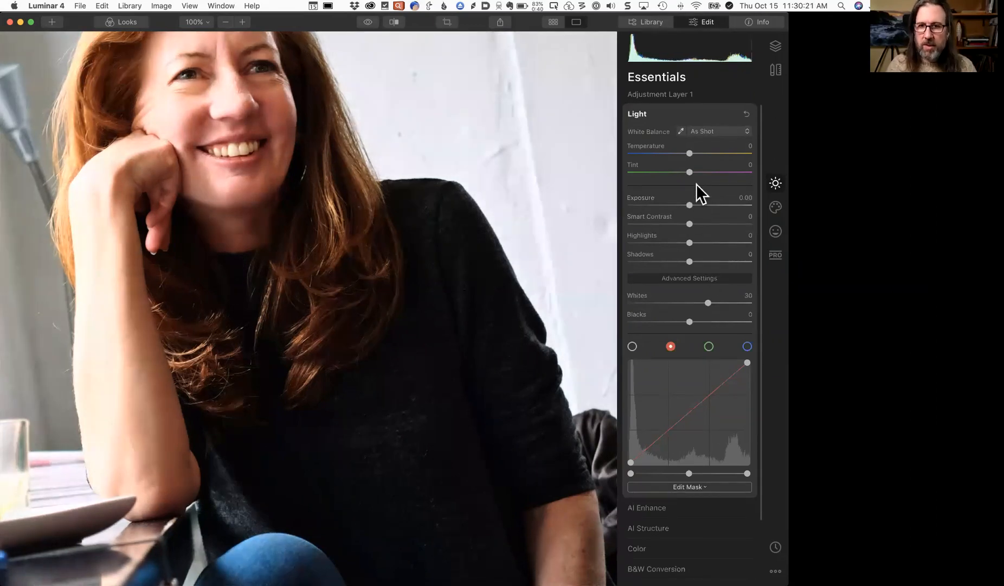
left_click_drag(689, 204, 700, 204)
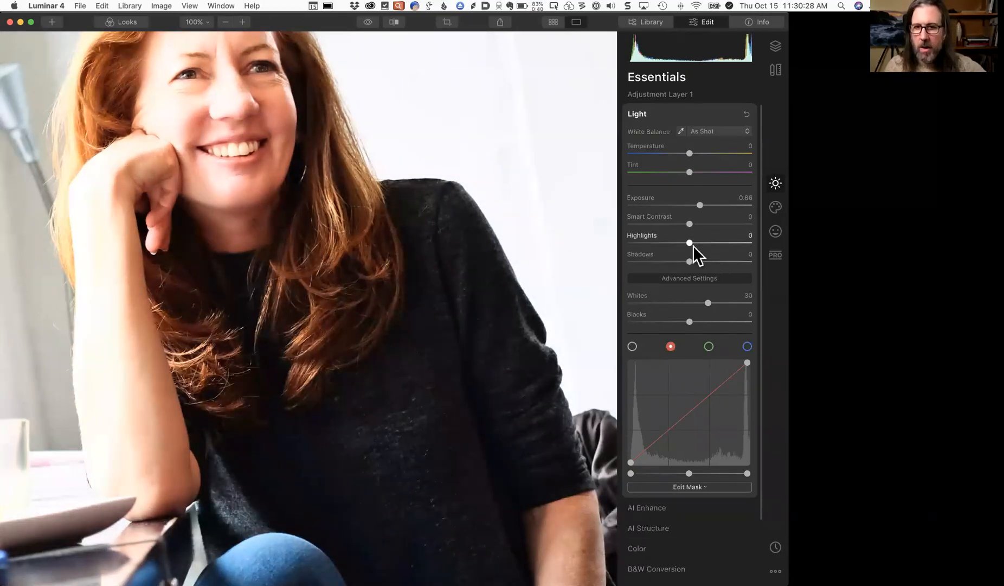
left_click_drag(691, 259, 702, 261)
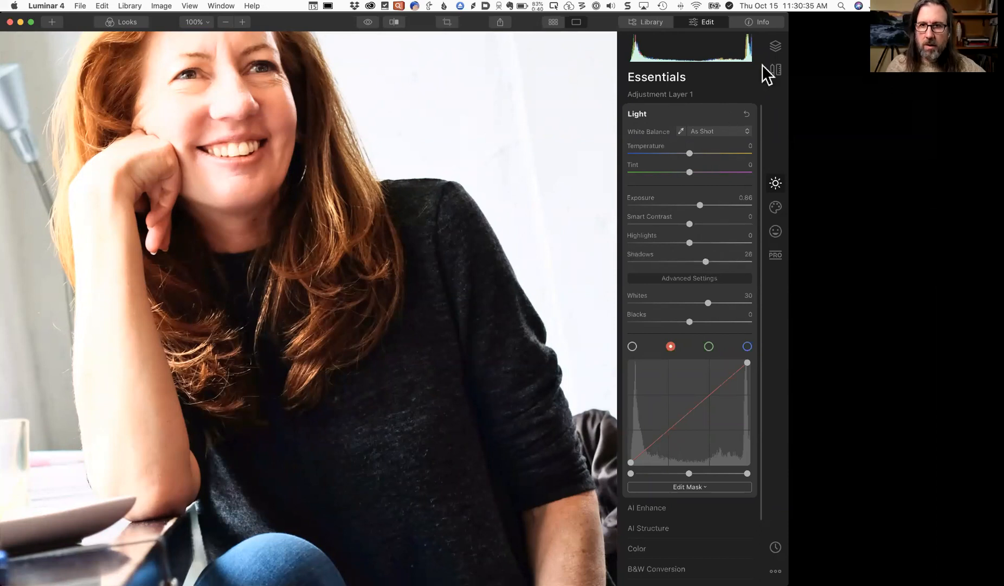
left_click(773, 46)
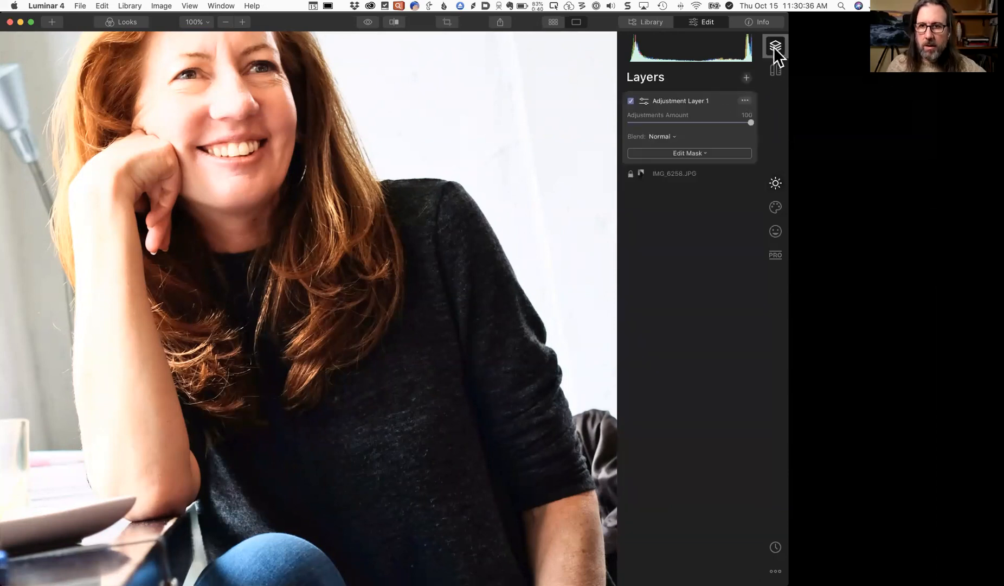
Compare the portrait with Adjustment Layer 1 hidden and shown, and start a brush mask on its Light adjustment with brush size 40
left_click(629, 102)
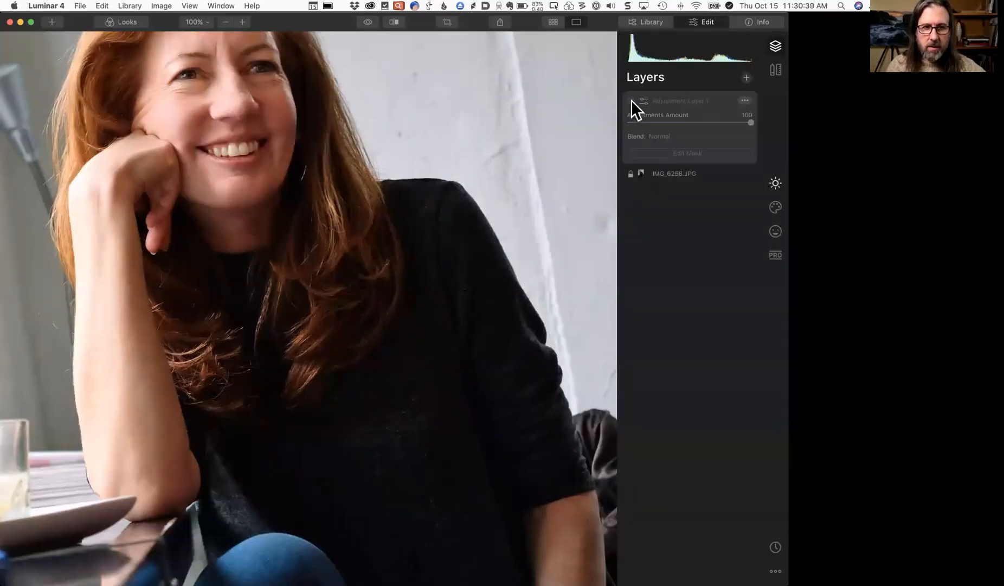
left_click(631, 102)
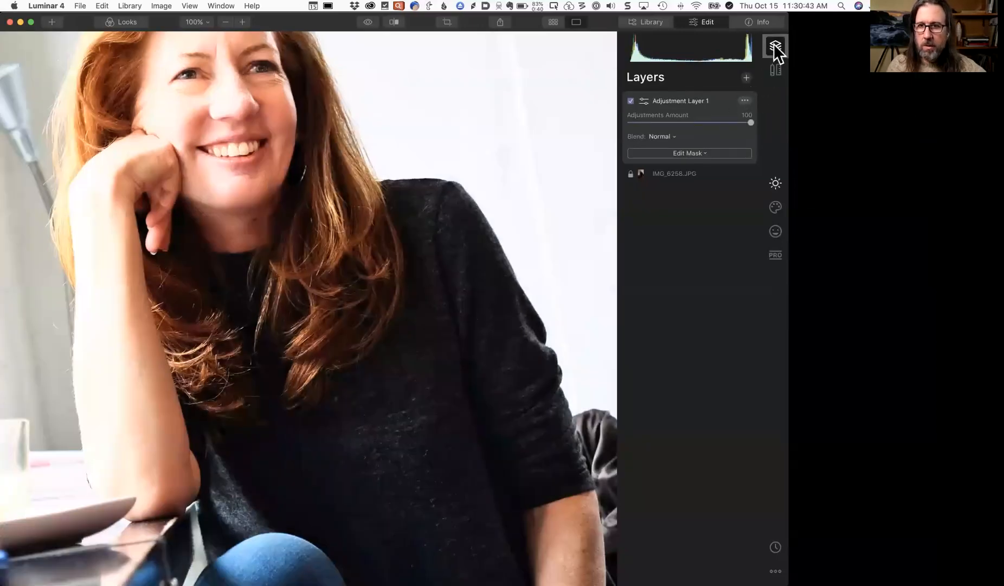
left_click(775, 183)
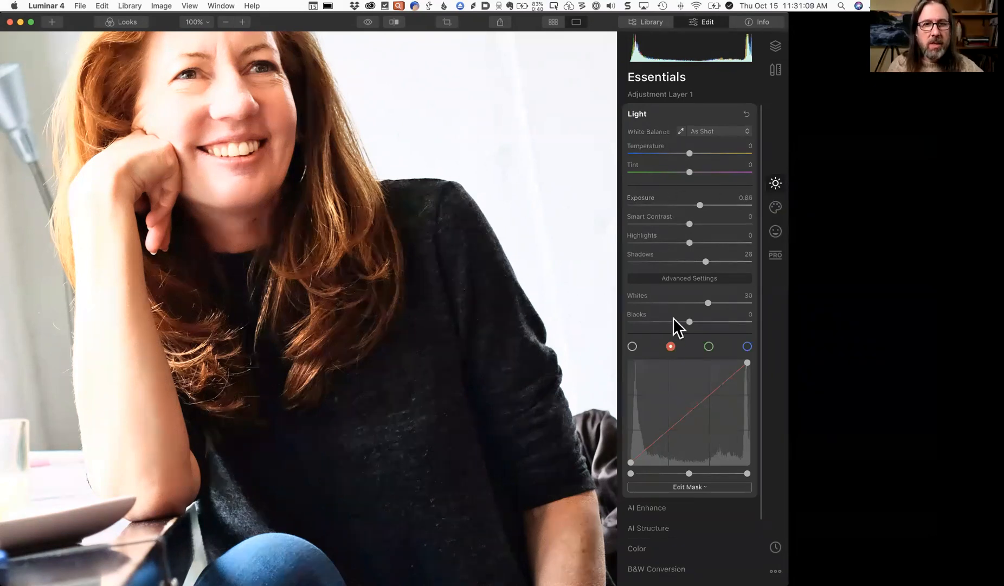
left_click(694, 487)
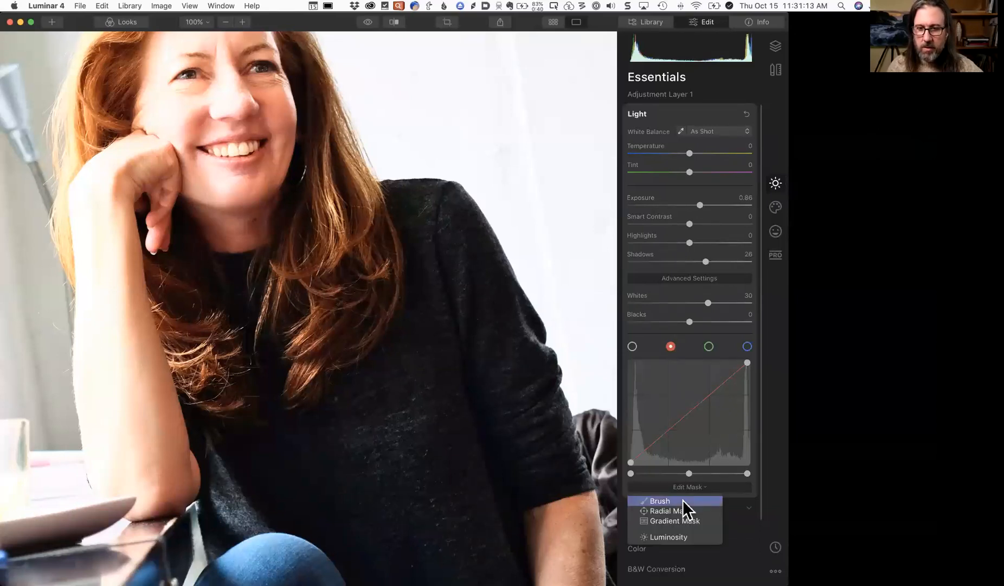
left_click(683, 500)
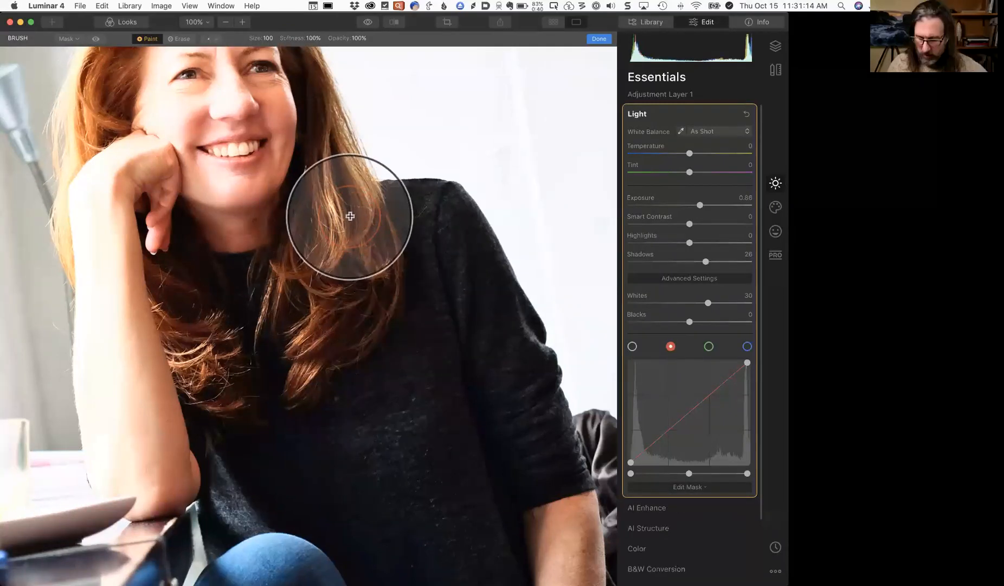
key("bracketleft")
key("bracketleft")
key("bracketleft")
key("bracketleft")
key("bracketleft")
key("bracketleft")
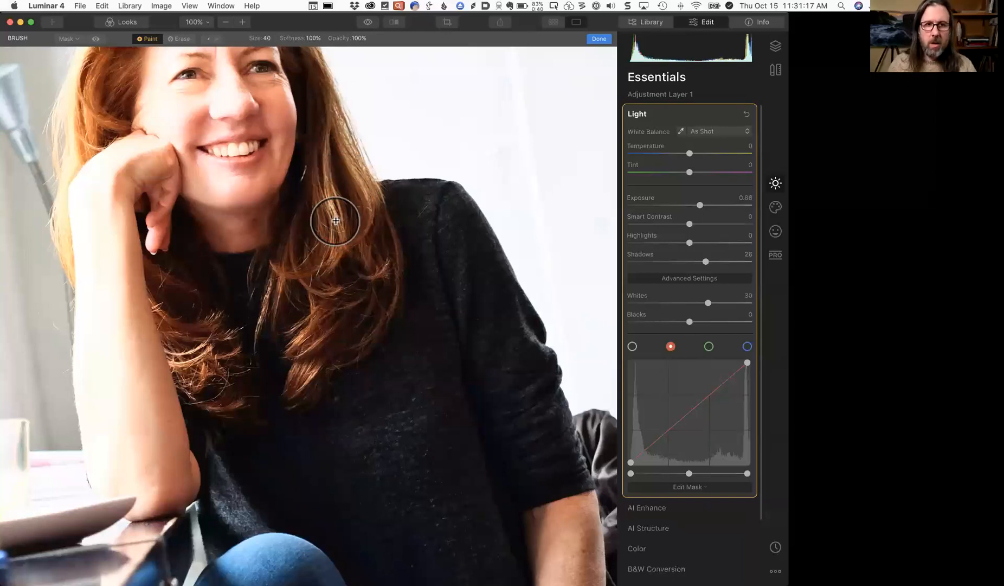
Paint the Light mask over the woman's long hair on both sides, finish masking, and check the whole portrait
key("space")
left_click_drag(341, 187, 358, 274)
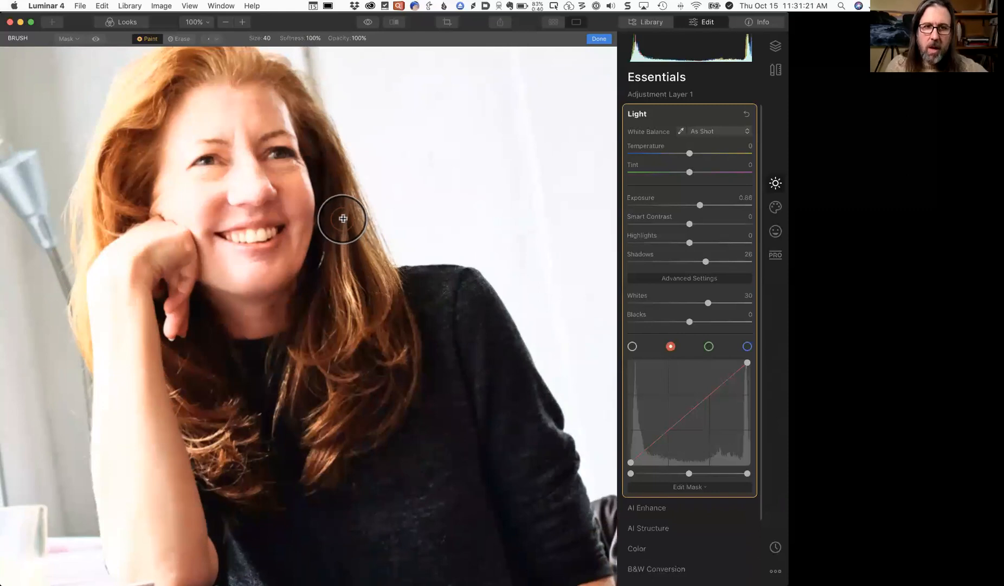
mouse_move(340, 195)
left_mouse_down()
mouse_move(354, 330)
mouse_move(346, 203)
mouse_move(392, 302)
mouse_move(344, 178)
mouse_move(361, 320)
mouse_move(310, 352)
mouse_move(346, 289)
mouse_move(332, 289)
mouse_move(278, 390)
mouse_move(320, 344)
mouse_move(351, 355)
mouse_move(317, 451)
mouse_move(335, 434)
mouse_move(334, 444)
mouse_move(355, 436)
mouse_move(392, 401)
mouse_move(396, 337)
mouse_move(380, 331)
mouse_move(366, 373)
mouse_move(411, 362)
mouse_move(416, 327)
mouse_move(393, 298)
mouse_move(414, 397)
mouse_move(376, 322)
mouse_move(323, 317)
left_mouse_up()
mouse_move(336, 429)
left_mouse_down()
mouse_move(312, 468)
mouse_move(353, 337)
mouse_move(348, 219)
mouse_move(367, 280)
mouse_move(339, 322)
left_mouse_up()
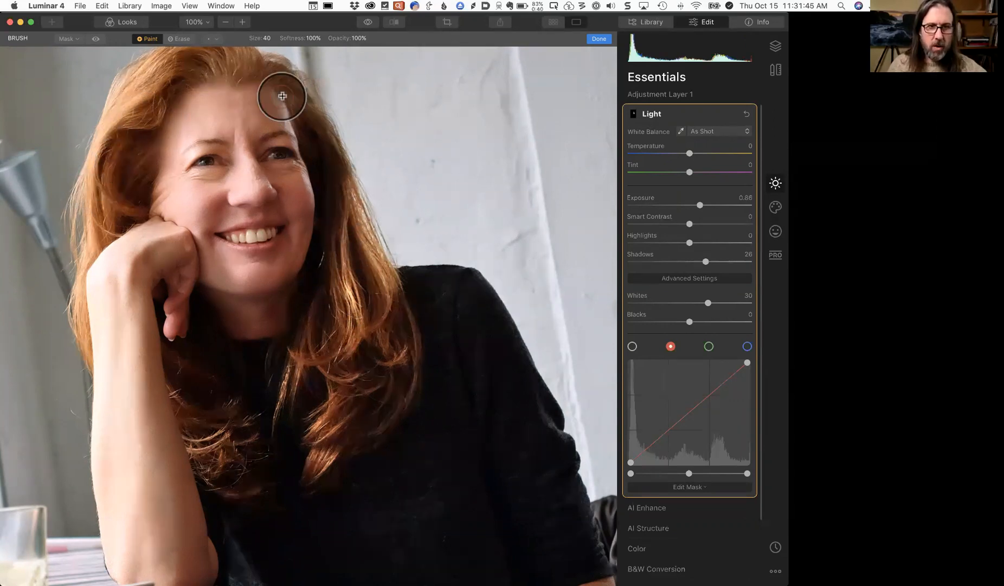
mouse_move(218, 433)
left_mouse_down()
mouse_move(179, 399)
mouse_move(205, 413)
mouse_move(213, 459)
mouse_move(230, 452)
mouse_move(218, 425)
mouse_move(226, 413)
mouse_move(238, 425)
mouse_move(234, 450)
left_mouse_up()
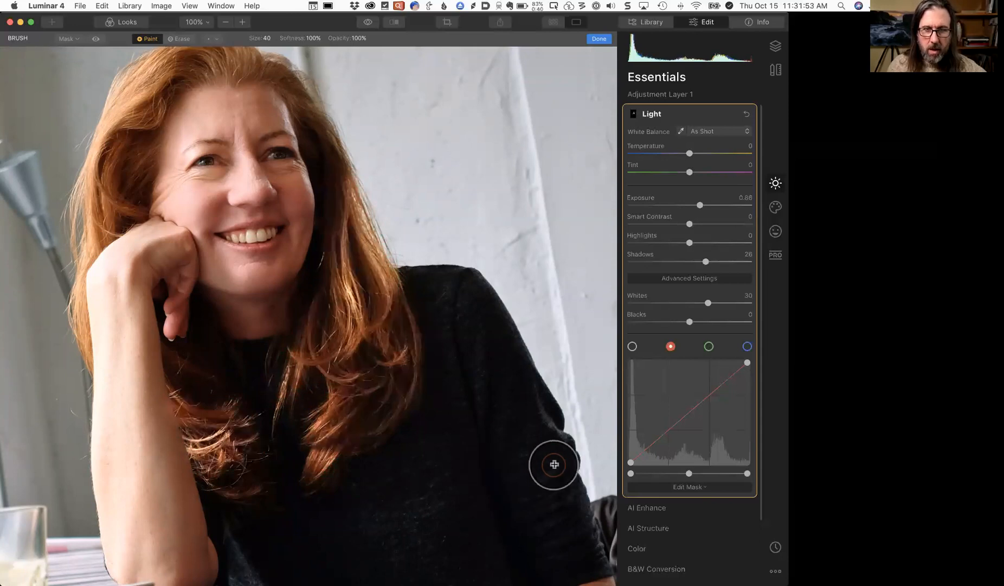
left_click(701, 111)
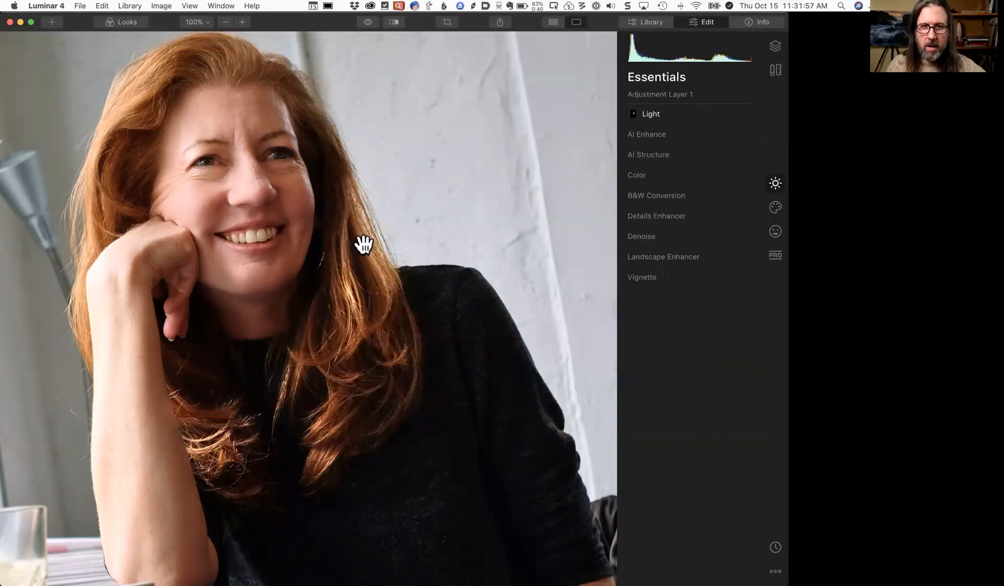
left_click(316, 217)
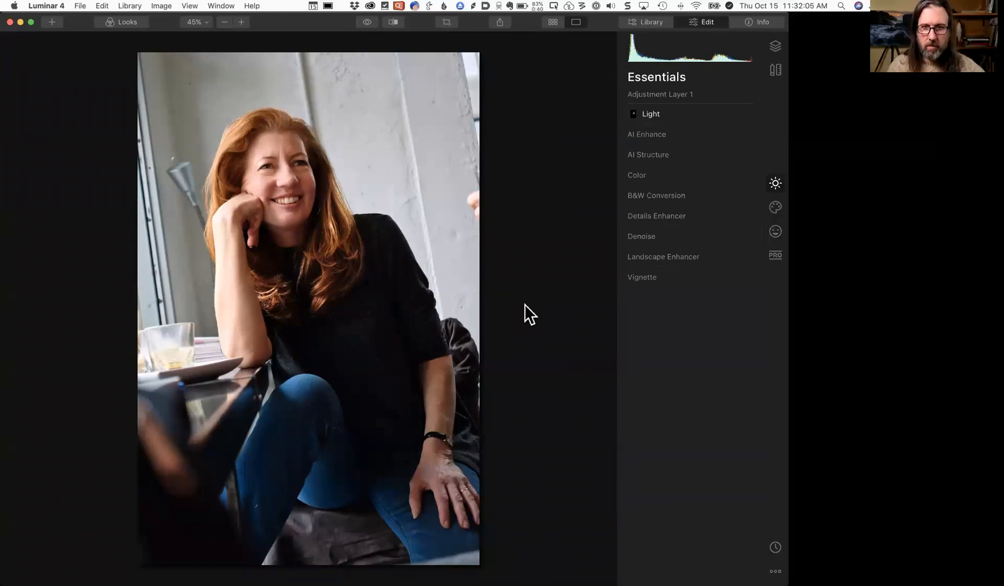
Try Adjustment Layer 1 at an Adjustments Amount of 26 and return it to 100
left_click(776, 47)
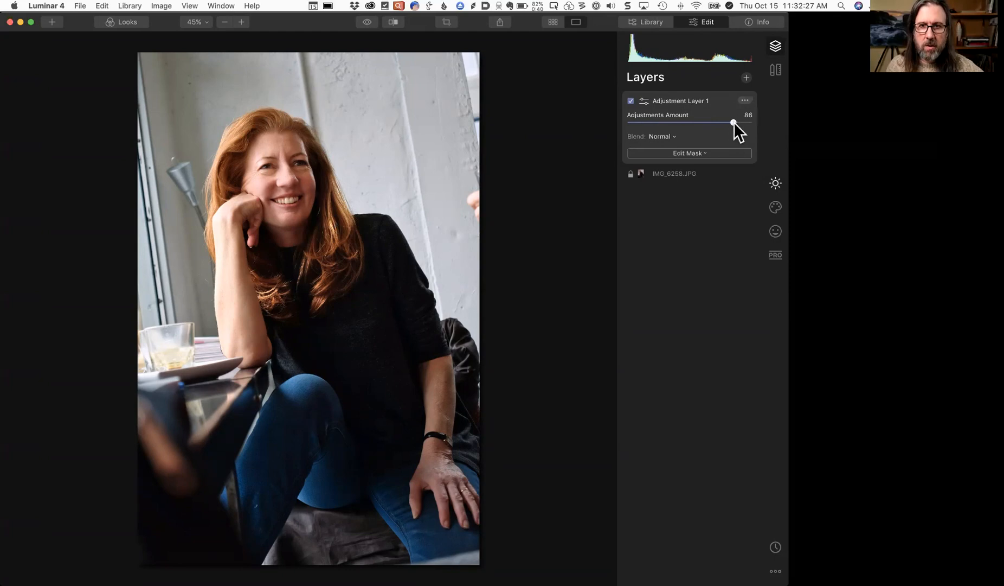
left_click_drag(691, 123, 661, 124)
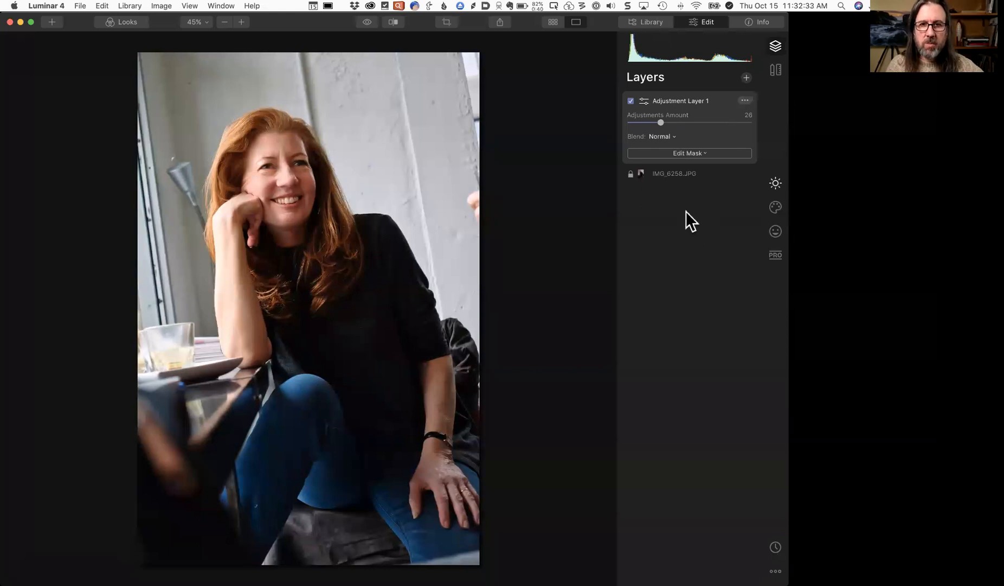
left_click_drag(661, 123, 748, 123)
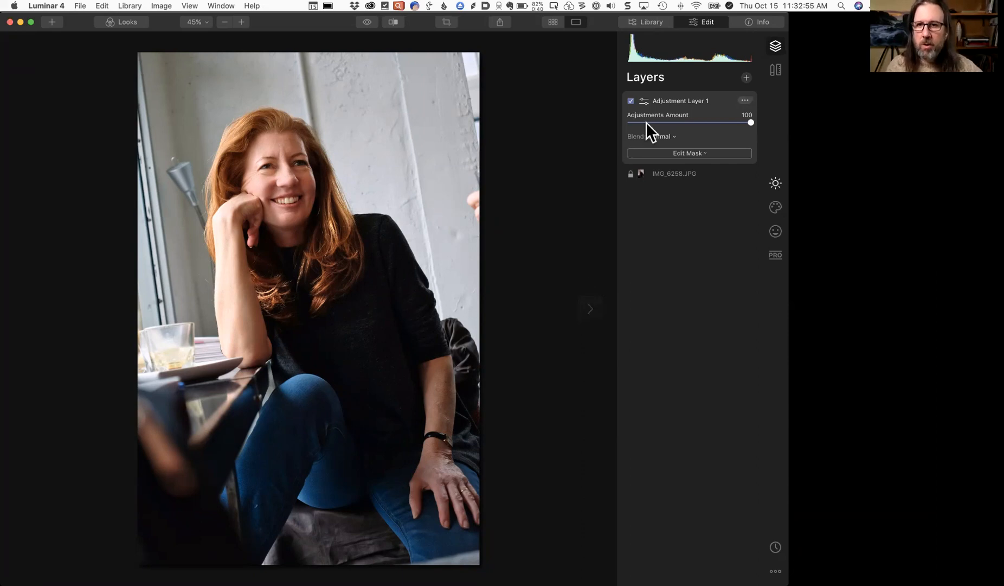
Erase the distracting skin-colored object at the photo's right edge using an Erase selection painted at size 20
left_click(774, 70)
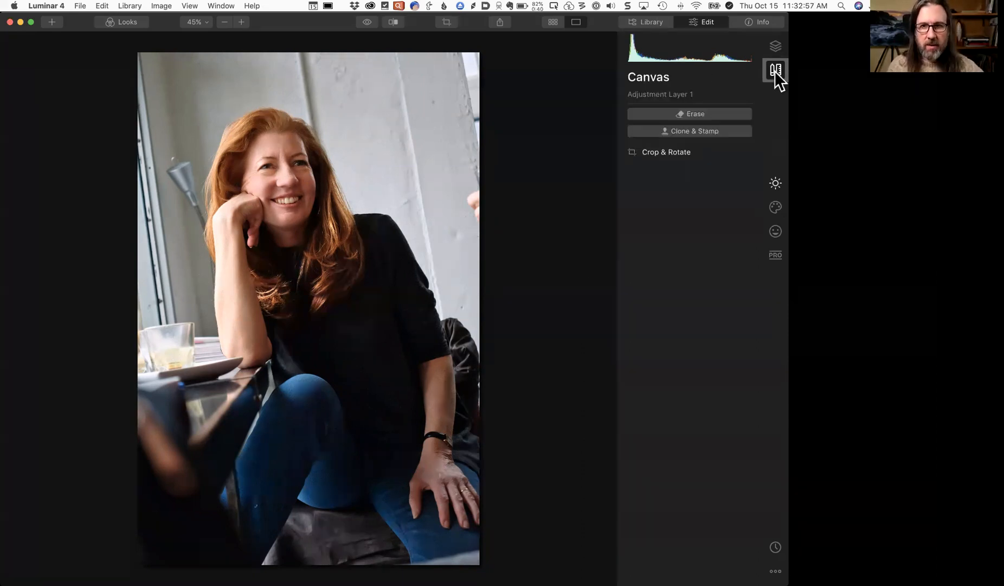
left_click(711, 113)
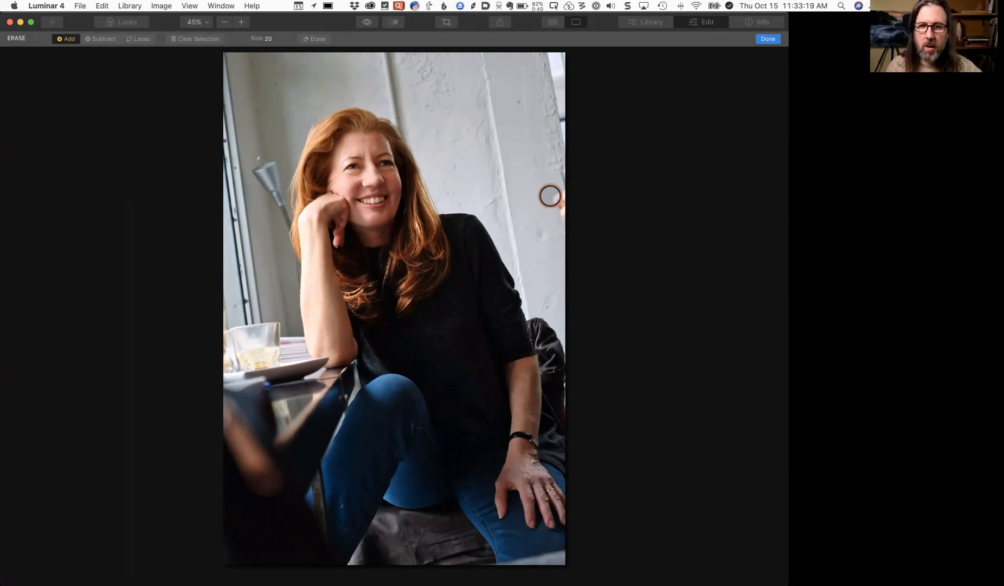
mouse_move(553, 195)
left_mouse_down()
mouse_move(565, 218)
mouse_move(563, 186)
mouse_move(564, 221)
mouse_move(551, 201)
left_mouse_up()
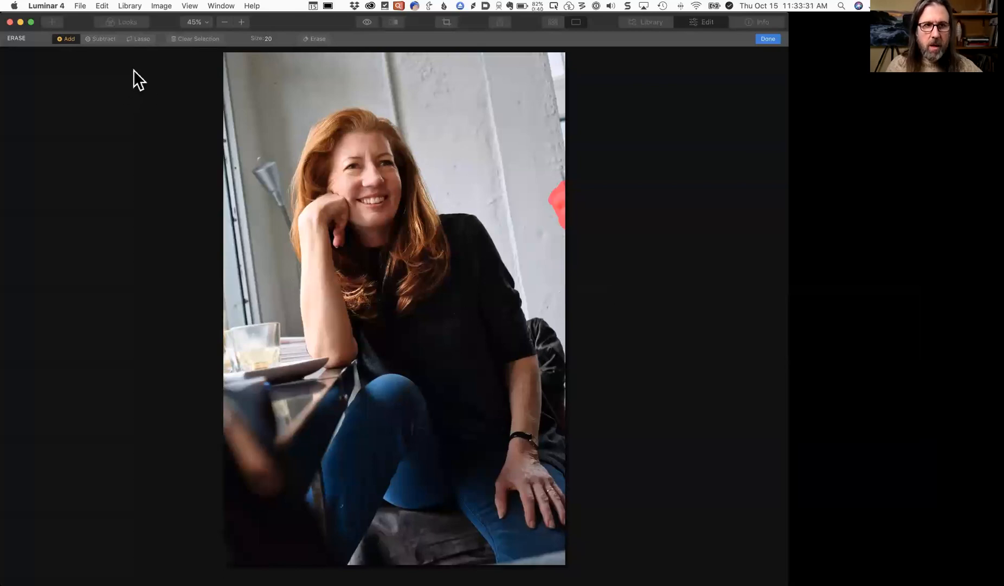
left_click(314, 38)
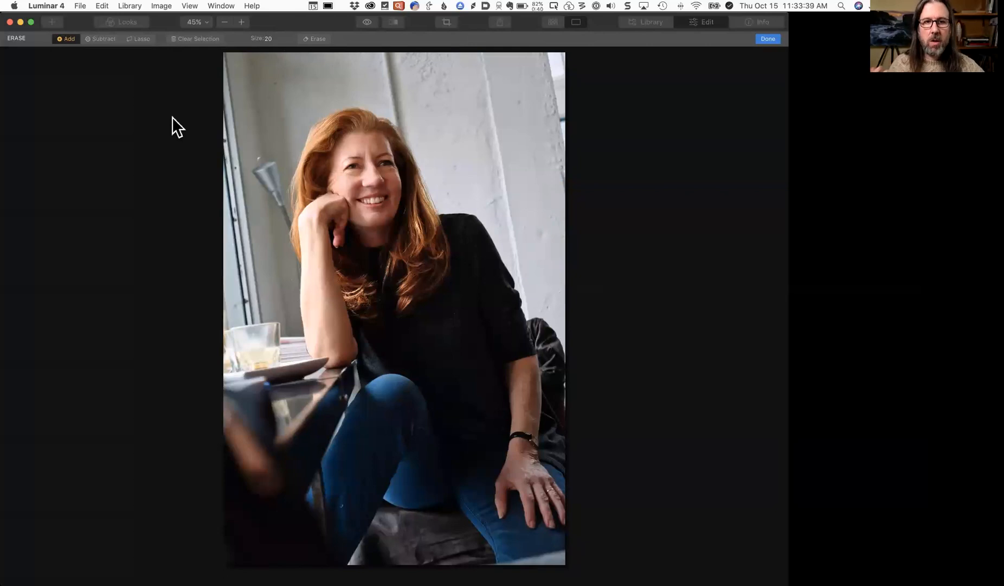
left_click(764, 38)
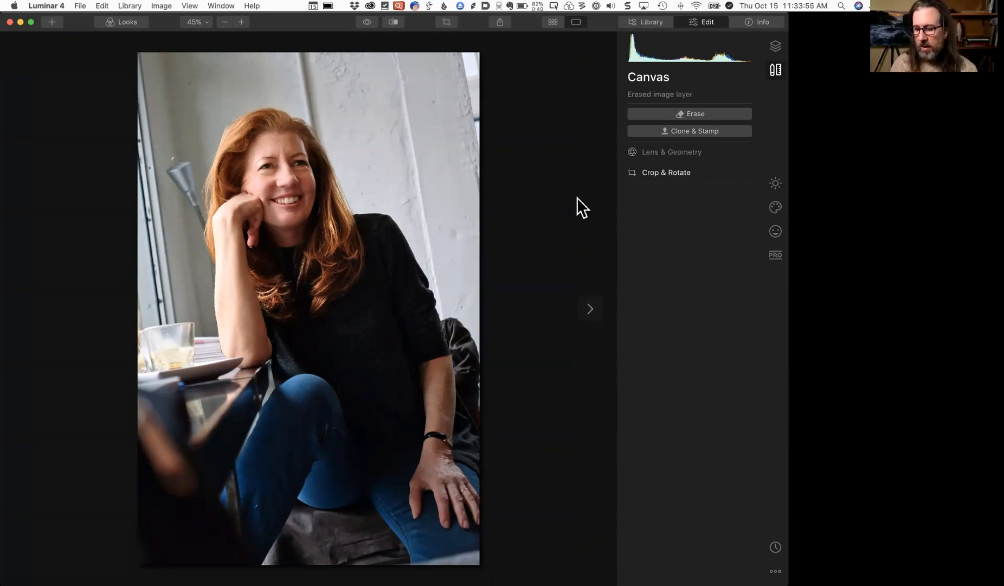
Add a new adjustment layer above the Erased image layer
left_click(776, 47)
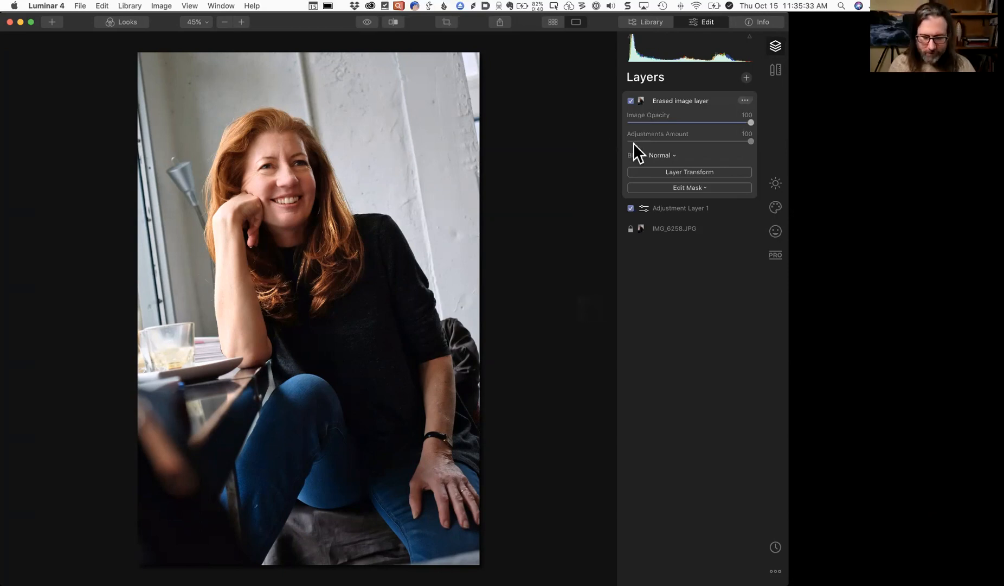
left_click(746, 77)
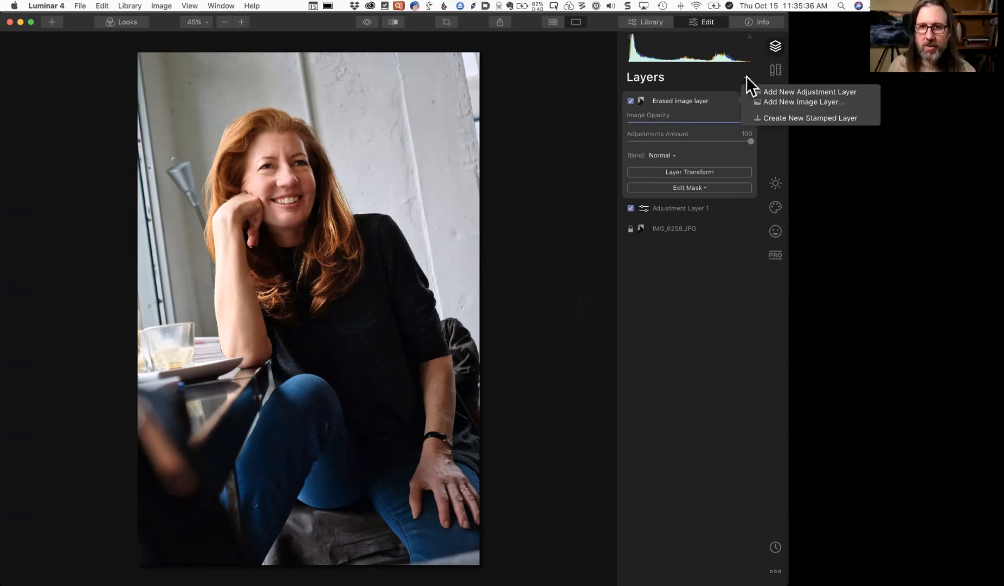
left_click(773, 91)
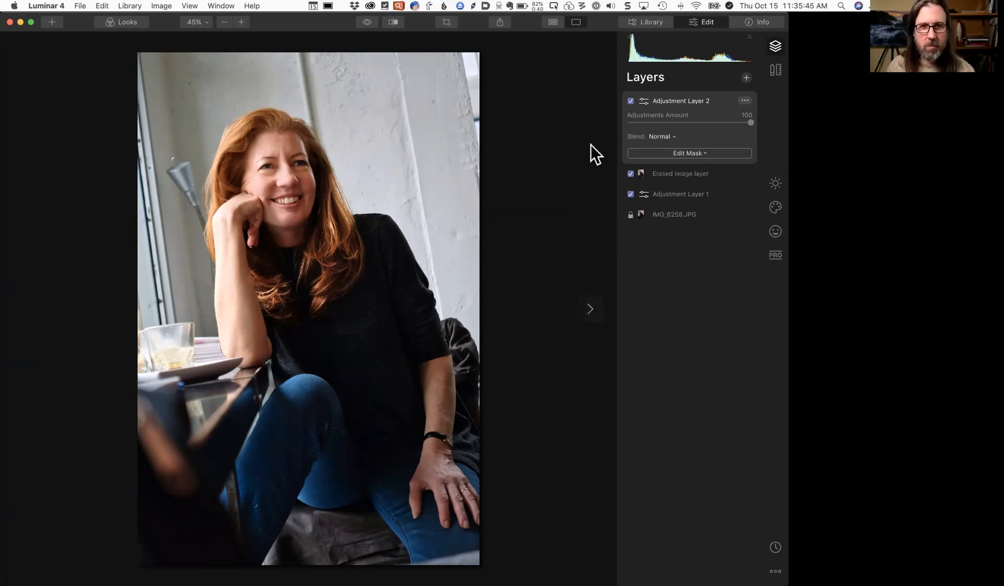
left_click(774, 183)
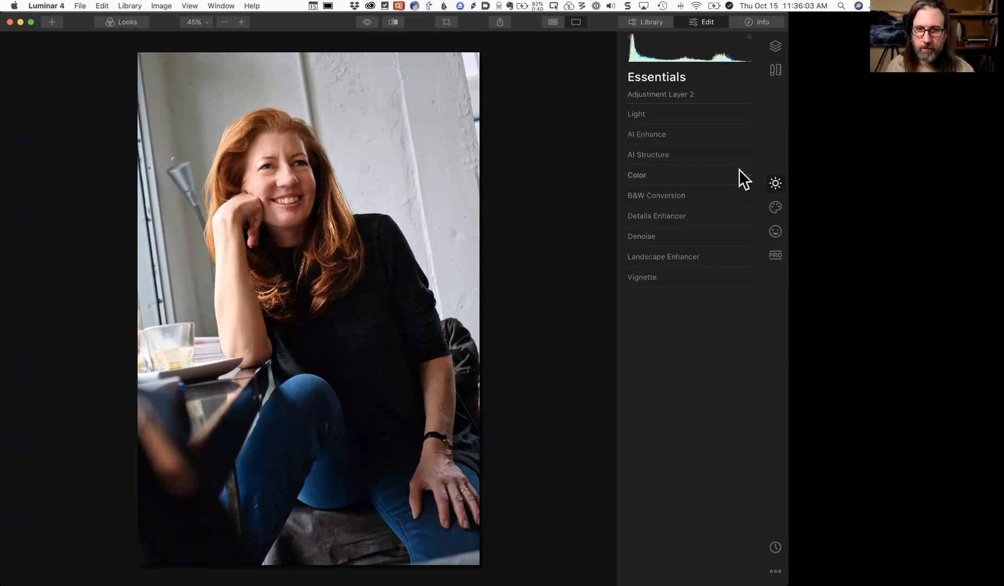
left_click(776, 46)
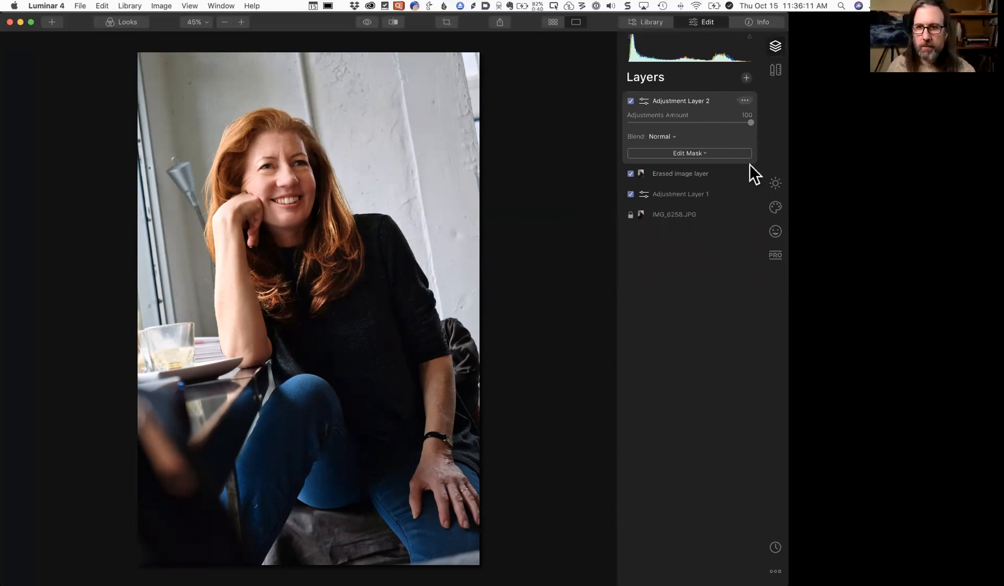
Apply the Sunrays effect to Adjustment Layer 2 with Amount at 67
left_click(775, 207)
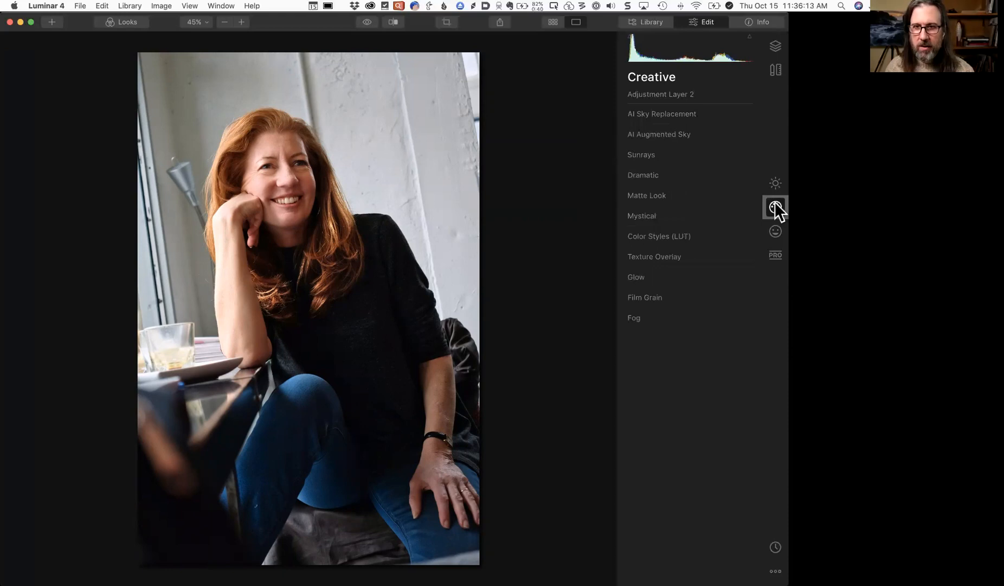
left_click(695, 157)
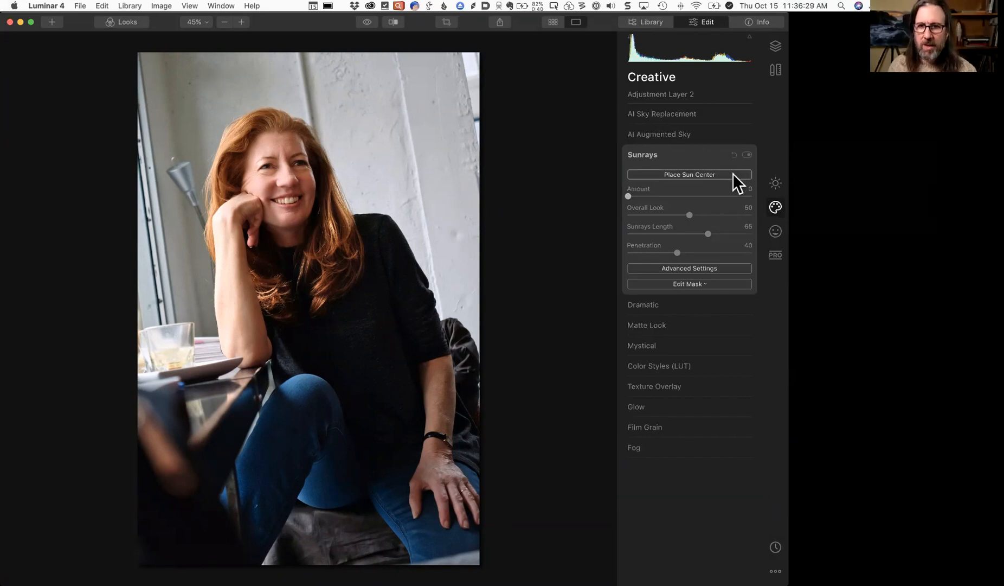
left_click_drag(649, 197, 711, 199)
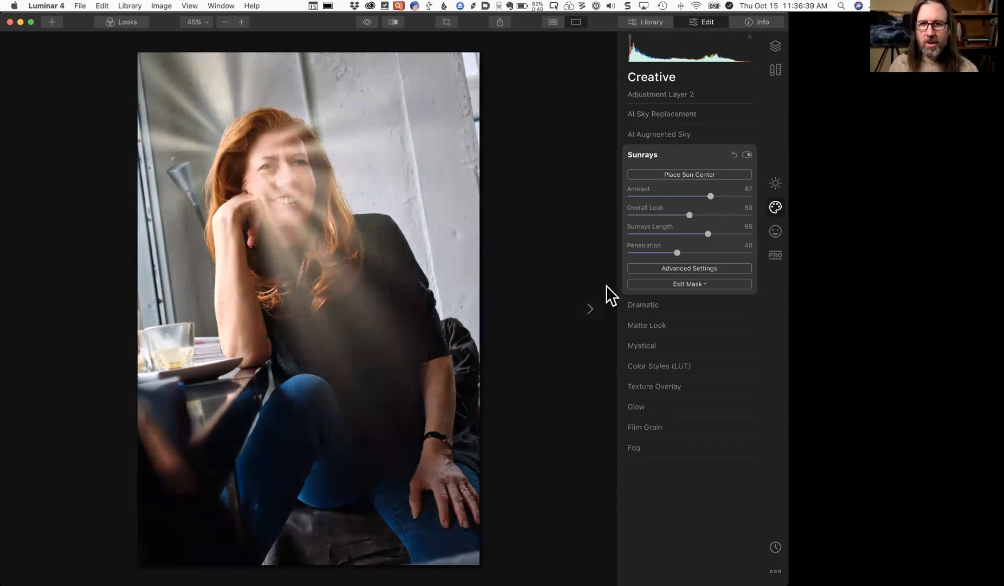
Try the sun center over the face and hair, and place it outside the photo's left edge, level with the woman's head
left_click(682, 173)
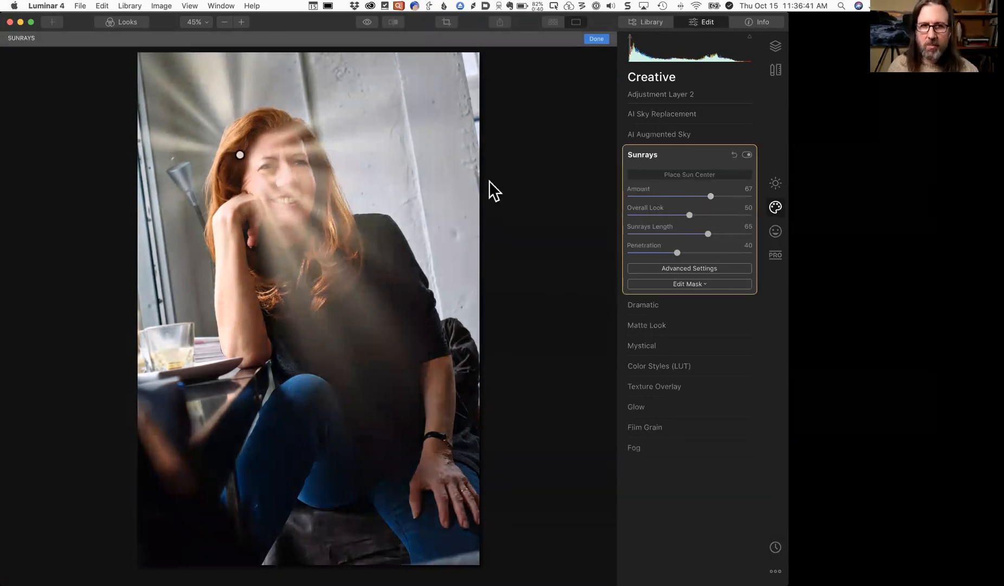
left_click_drag(242, 156, 282, 151)
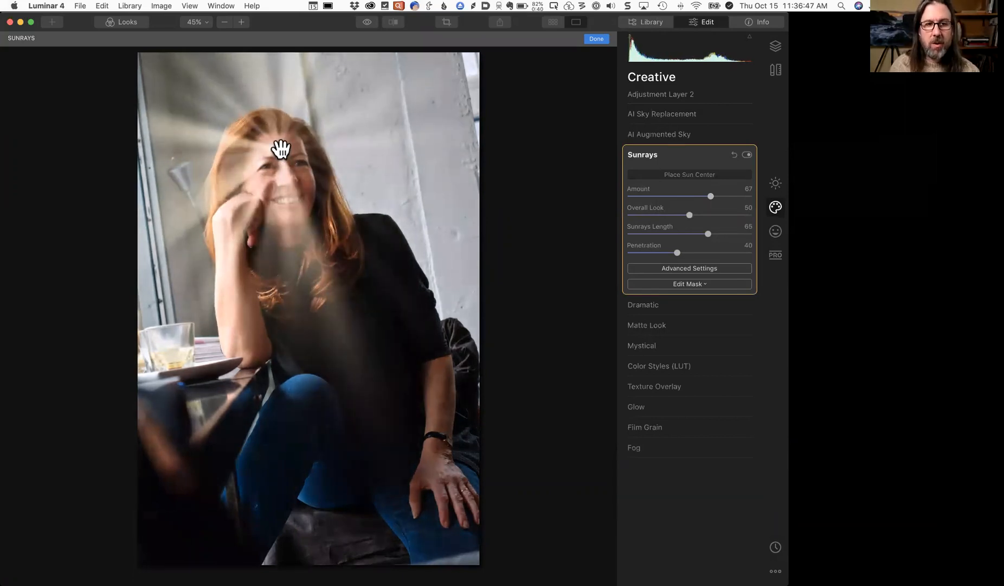
left_click_drag(282, 152, 224, 121)
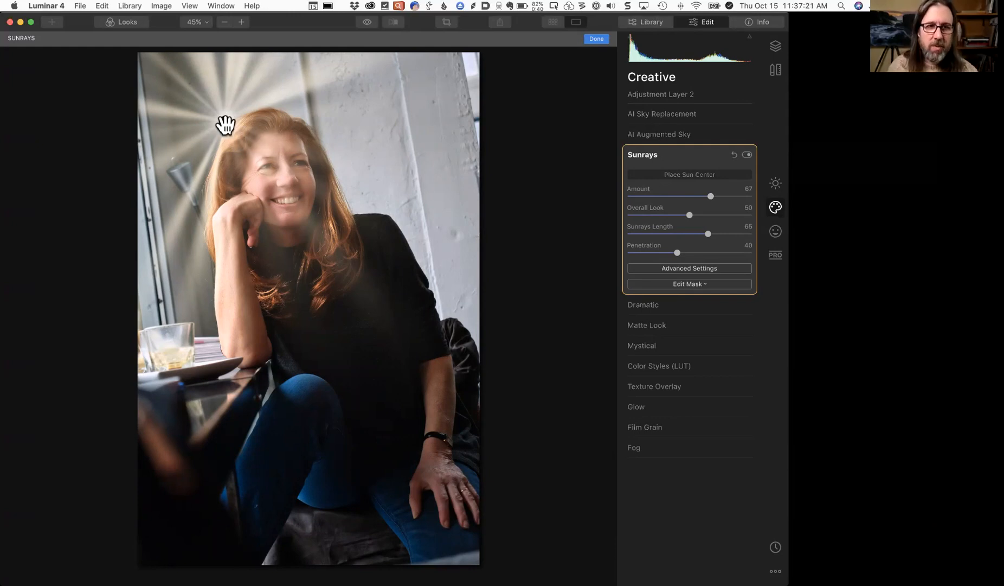
left_click_drag(222, 122, 67, 156)
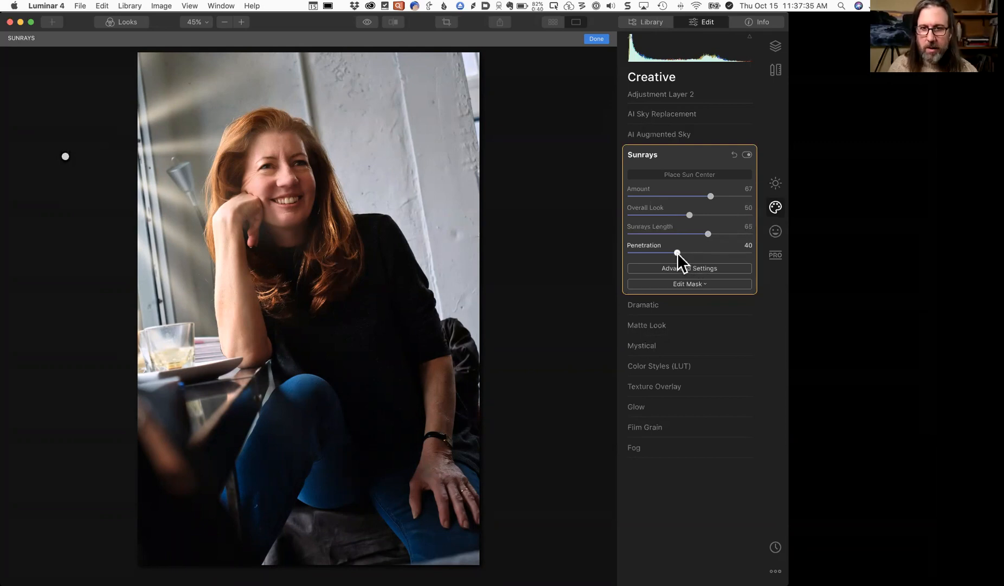
Soften the Sunrays with Penetration at 100 and Number of Sunrays at 0, and move the sun center slightly lower
left_click_drag(686, 253, 767, 253)
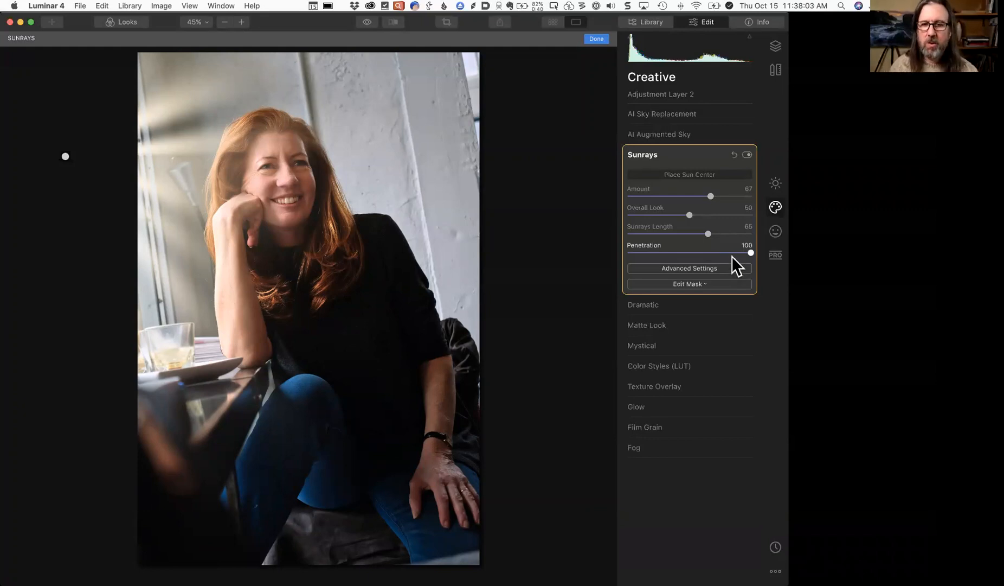
left_click(706, 268)
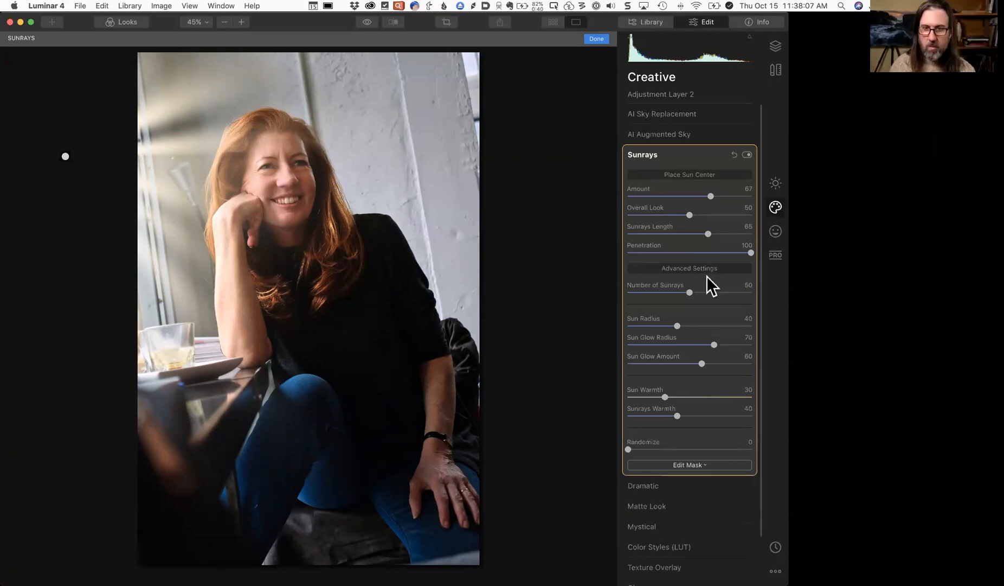
left_click_drag(690, 293, 586, 292)
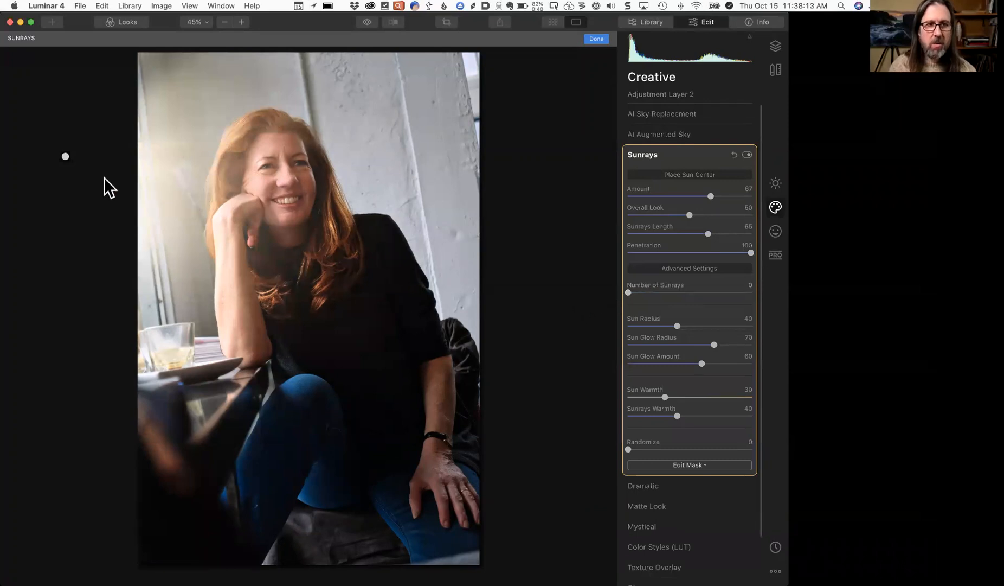
mouse_move(63, 152)
left_mouse_down()
mouse_move(75, 166)
mouse_move(58, 182)
mouse_move(64, 170)
left_mouse_up()
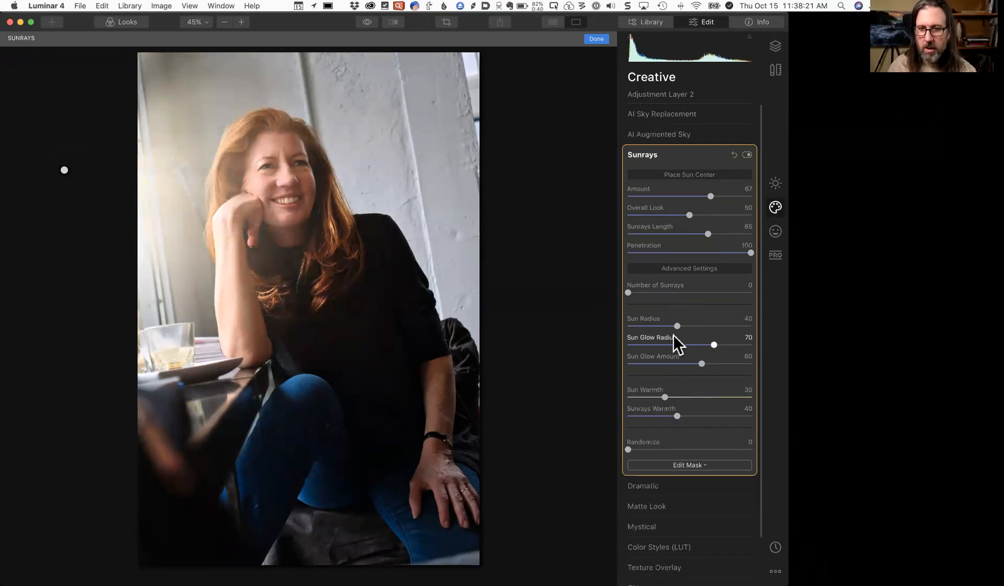
Set the Sunrays Length to 75, move the sun center slightly higher, and finish placing it
mouse_move(708, 234)
left_mouse_down()
mouse_move(731, 233)
mouse_move(663, 233)
mouse_move(721, 235)
left_mouse_up()
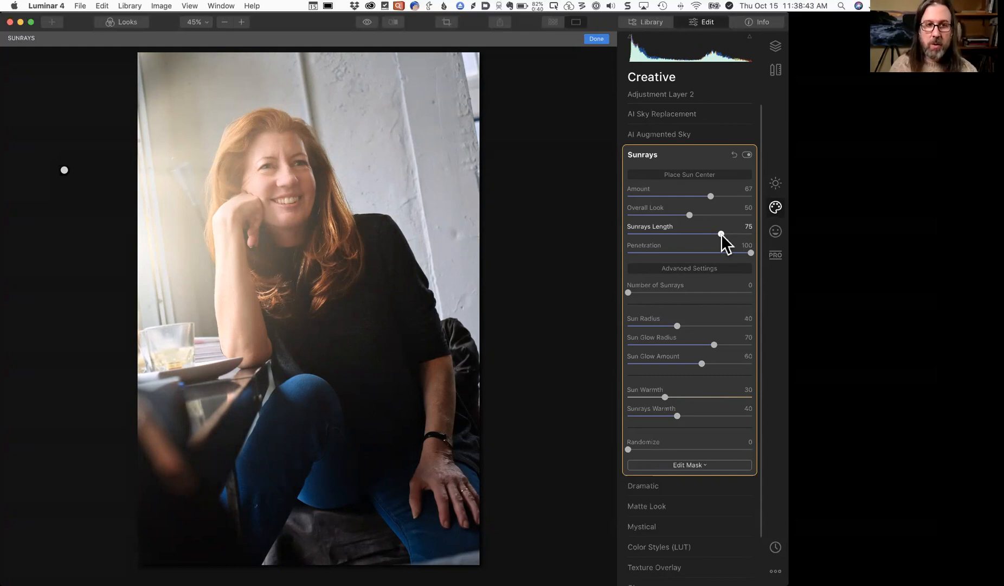
left_click_drag(67, 169, 69, 166)
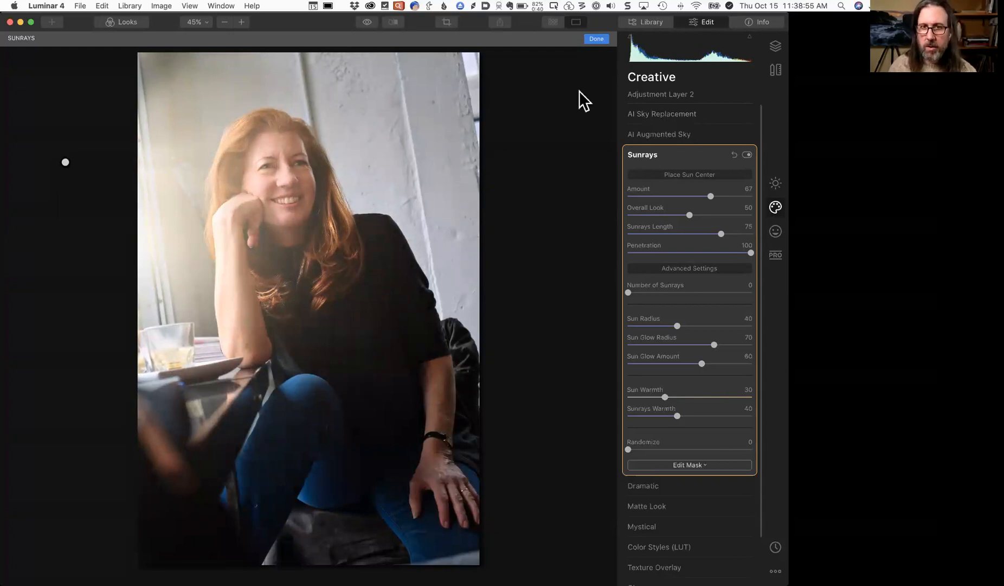
left_click(596, 39)
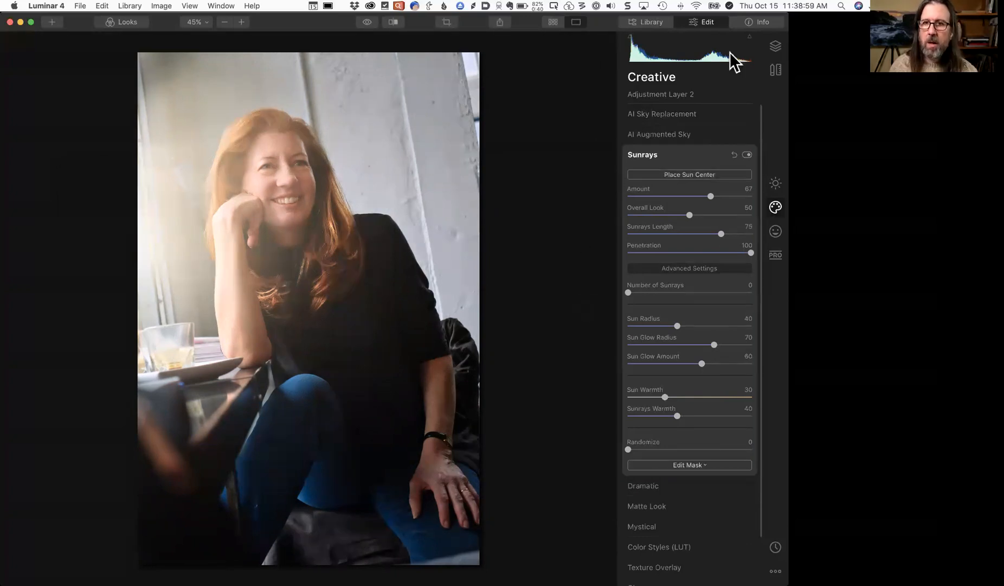
Reduce the Adjustments Amount of Adjustment Layer 2 to 46
left_click(776, 47)
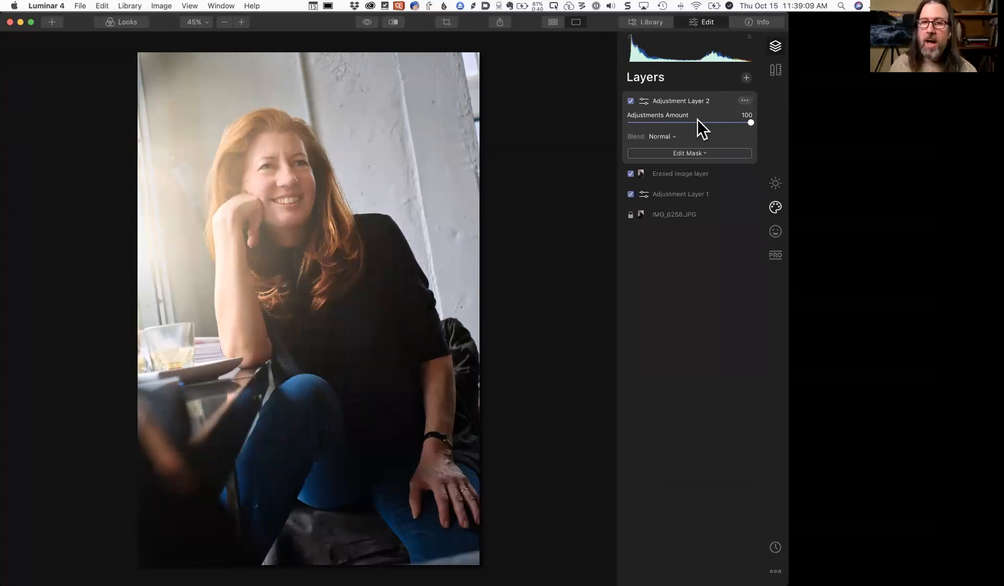
left_click_drag(749, 123, 680, 127)
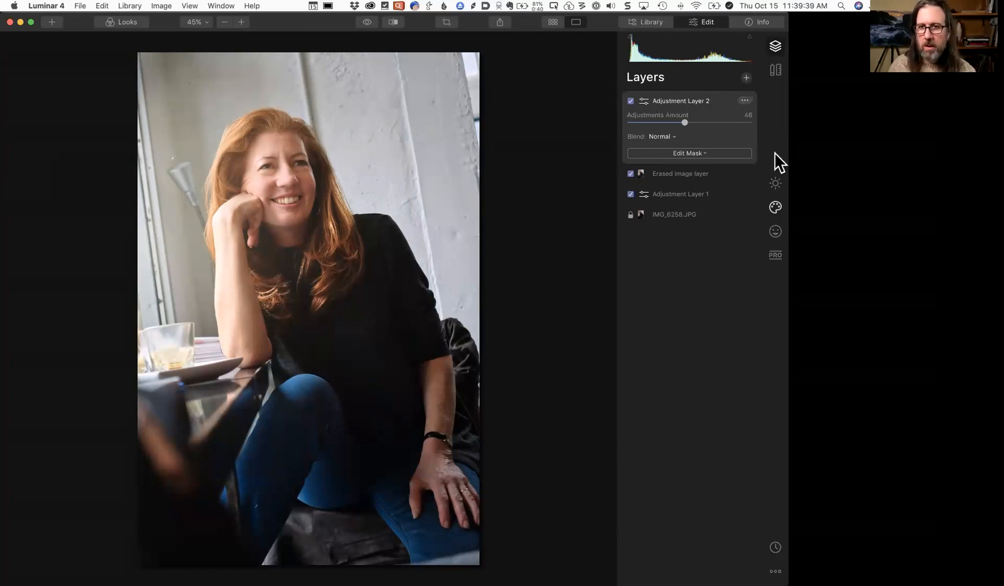
Try the Mystical effect on Adjustment Layer 2 with Amount at 89, and set it back to 0
left_click(776, 206)
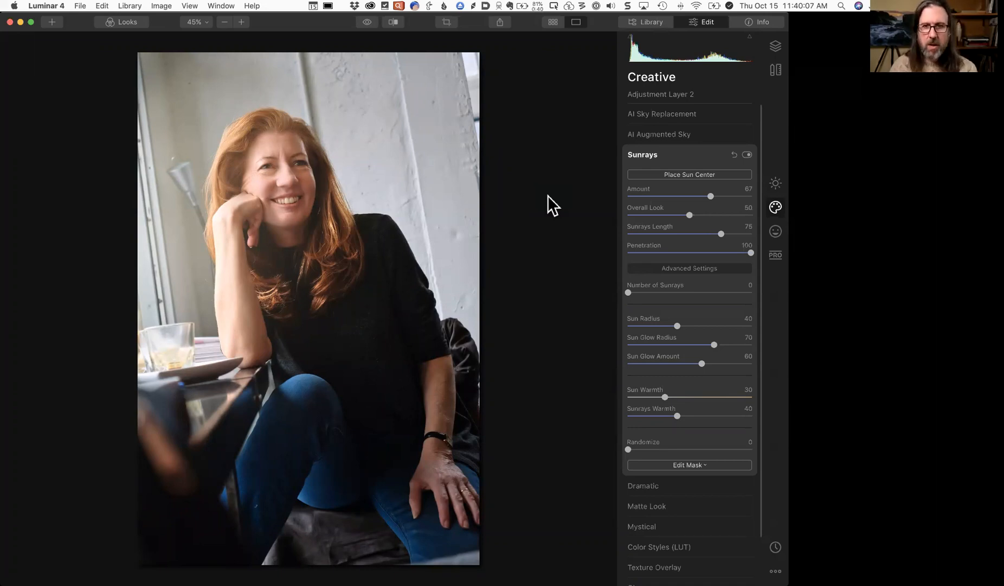
left_click(677, 155)
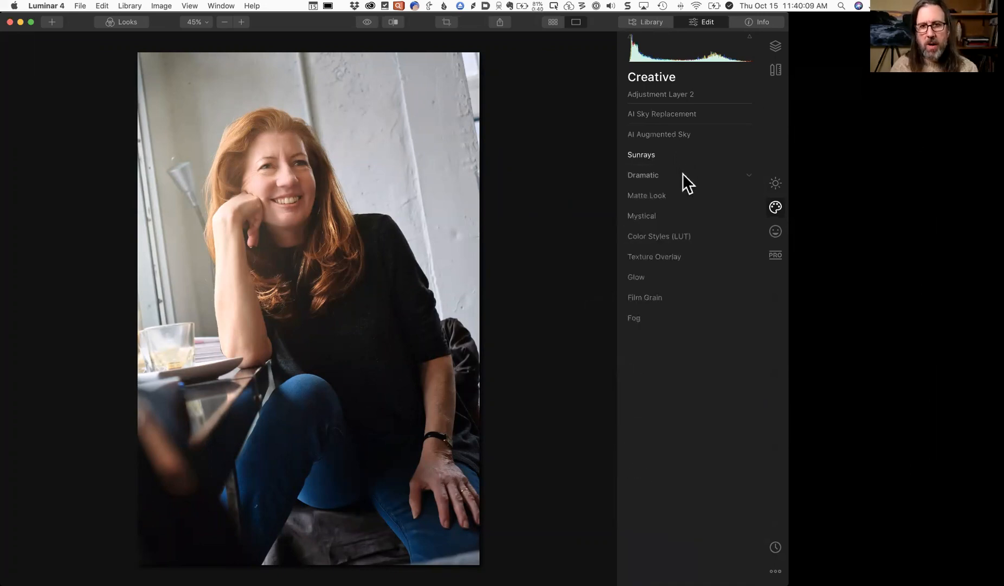
left_click(680, 215)
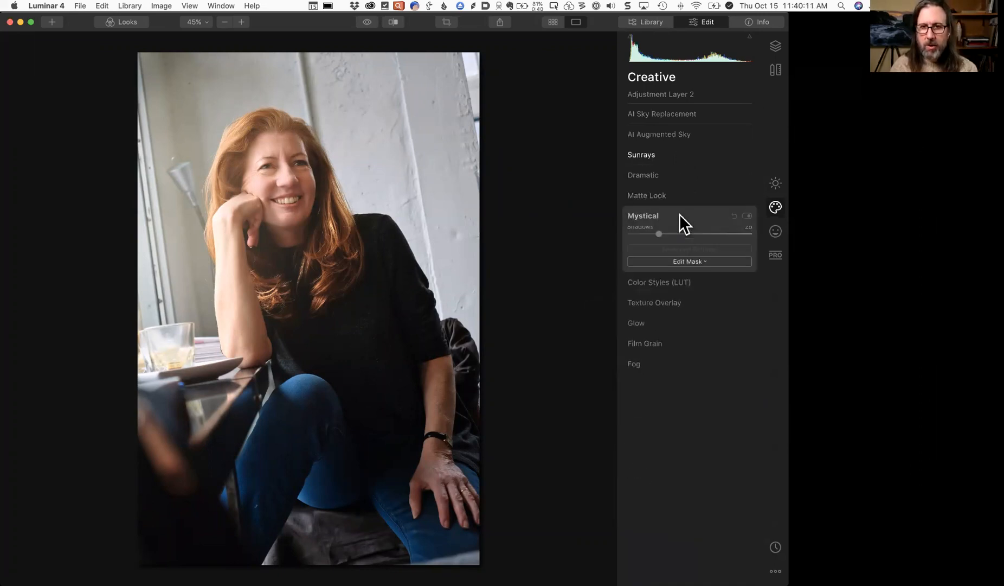
left_click(674, 242)
left_click_drag(681, 242, 628, 242)
left_click(679, 215)
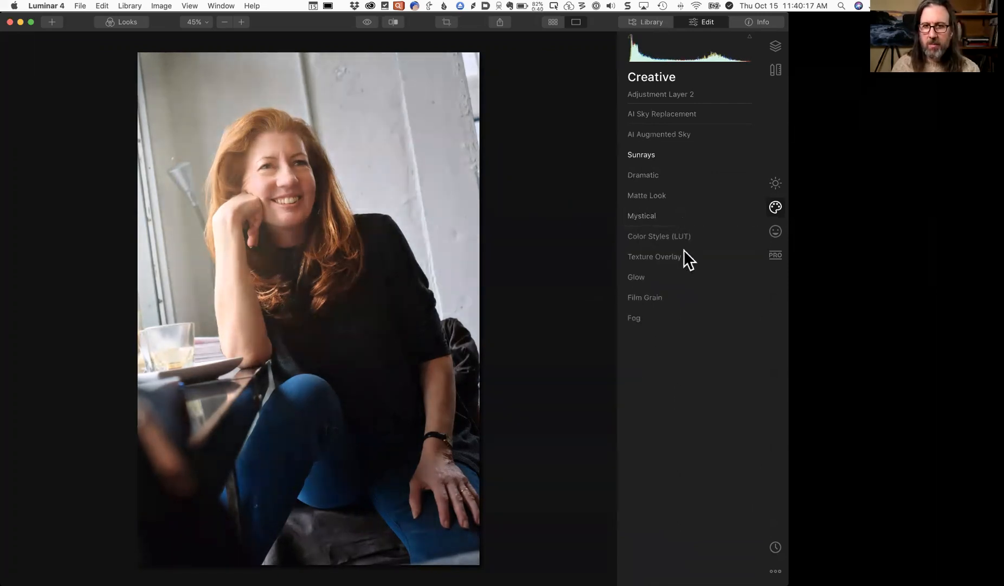
Try the Soft Focus Bright Glow with Amount at 81, and set it back to 0
left_click(684, 276)
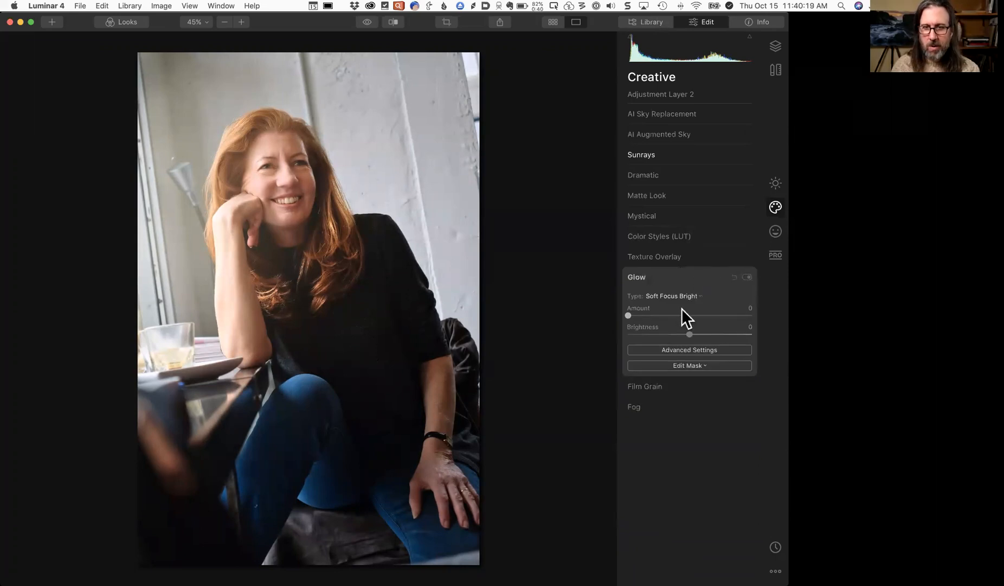
left_click_drag(629, 316, 733, 316)
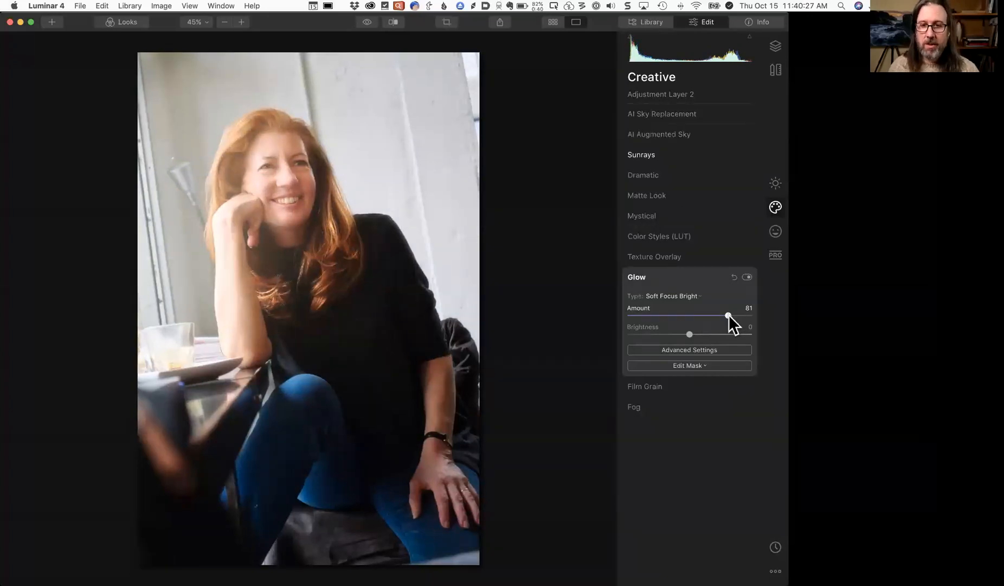
left_click_drag(726, 314, 622, 317)
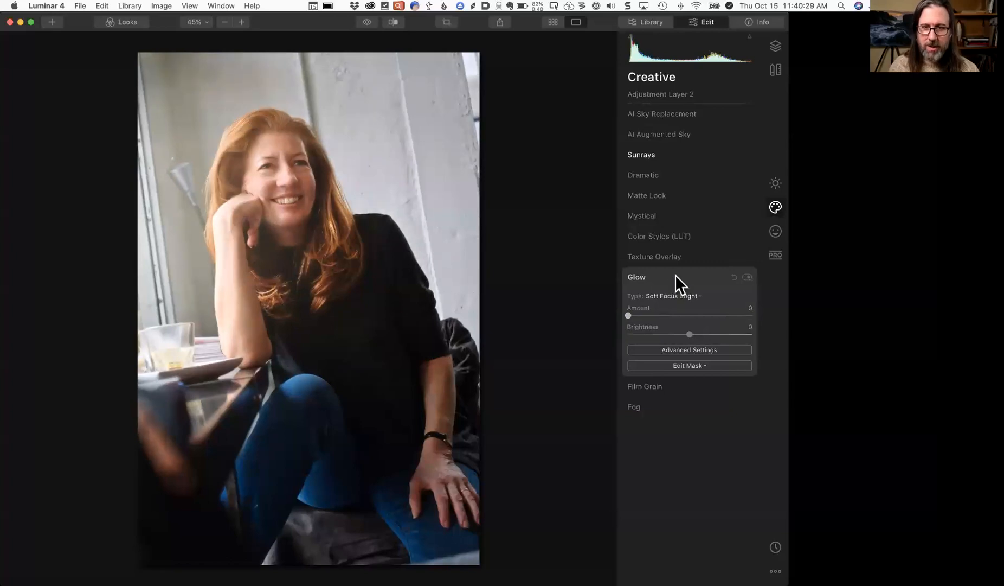
left_click(674, 276)
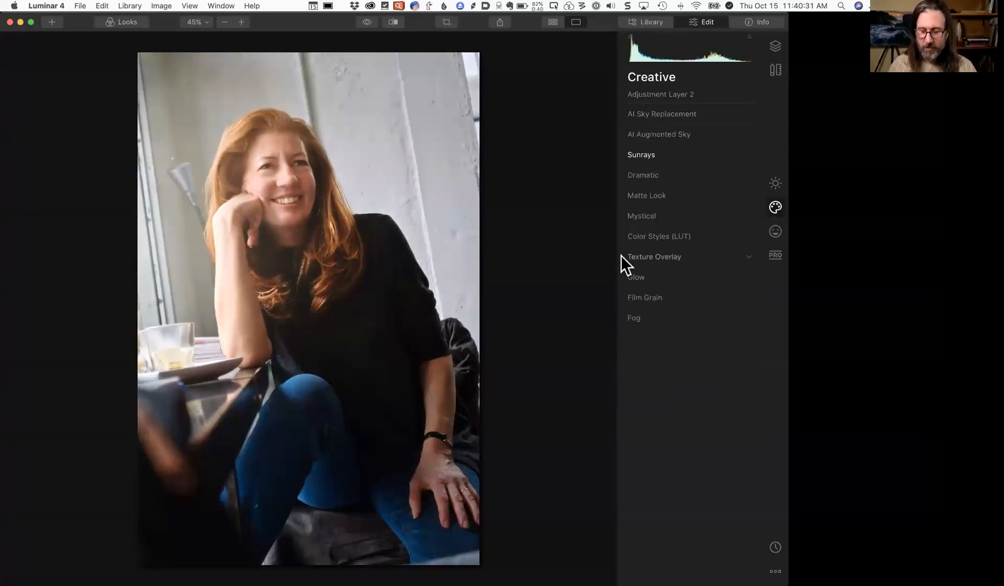
Compare the edited portrait with the original photo, and return to the edited view
key("backslash")
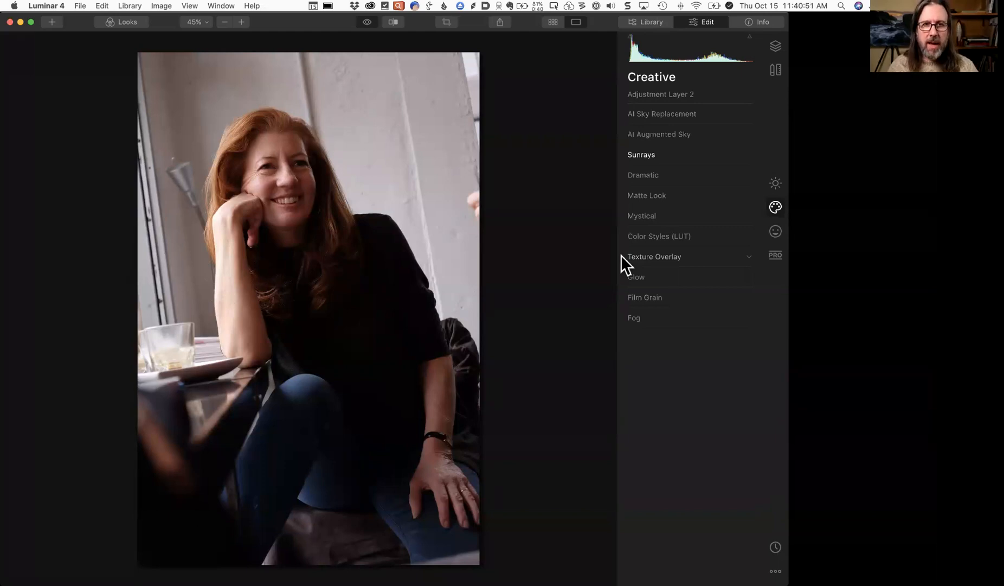
key("backslash")
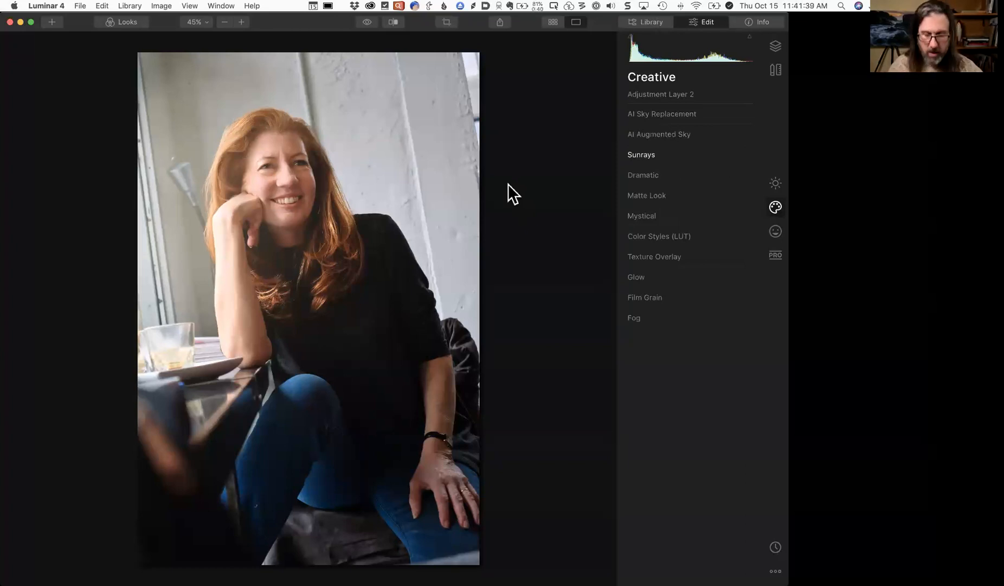
View the Webinar Oct 2020 album in the Library with All Photos collapsed, and reopen the edited portrait
key("super+1")
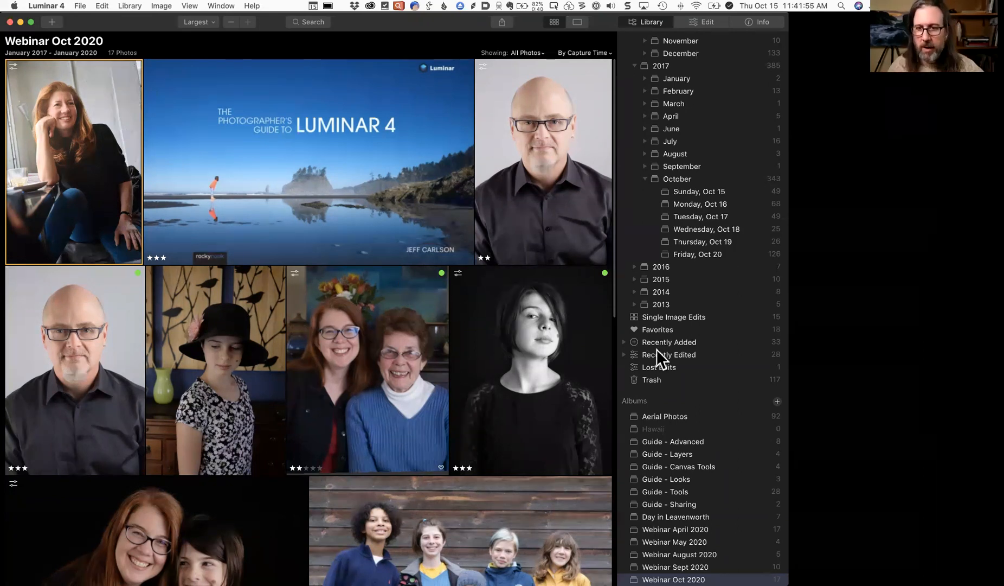
scroll(696, 287, "up", 10)
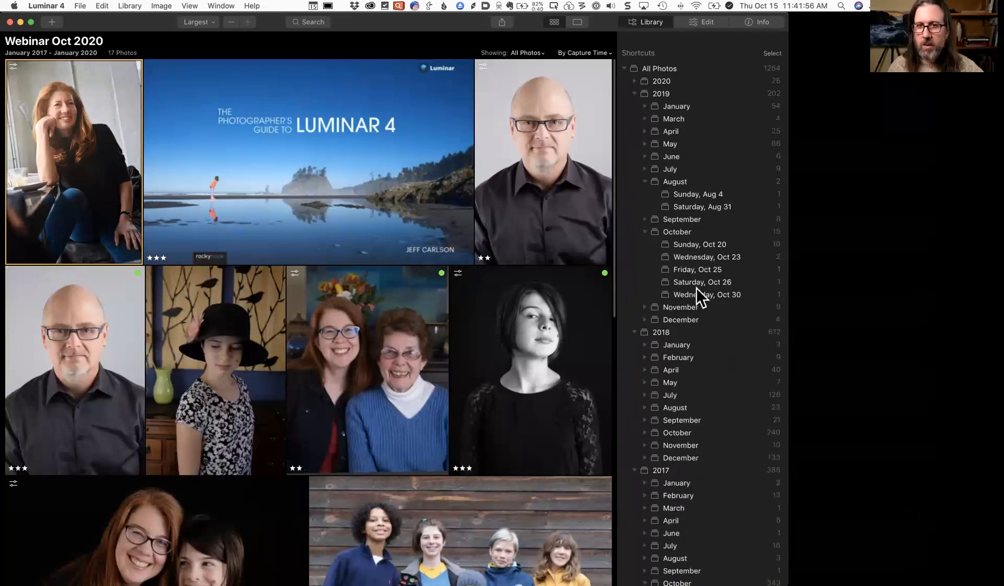
left_click(625, 60)
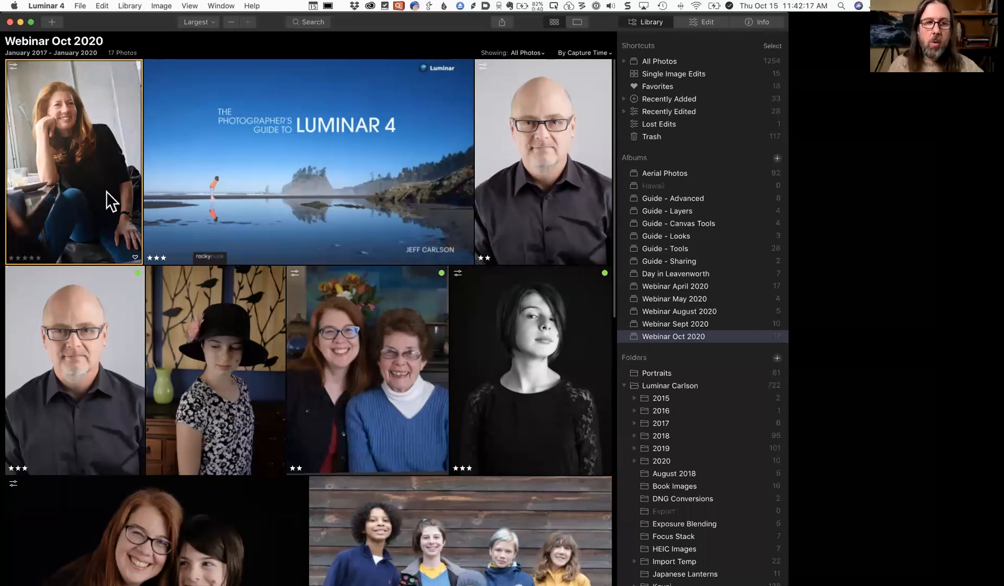
double_click(61, 117)
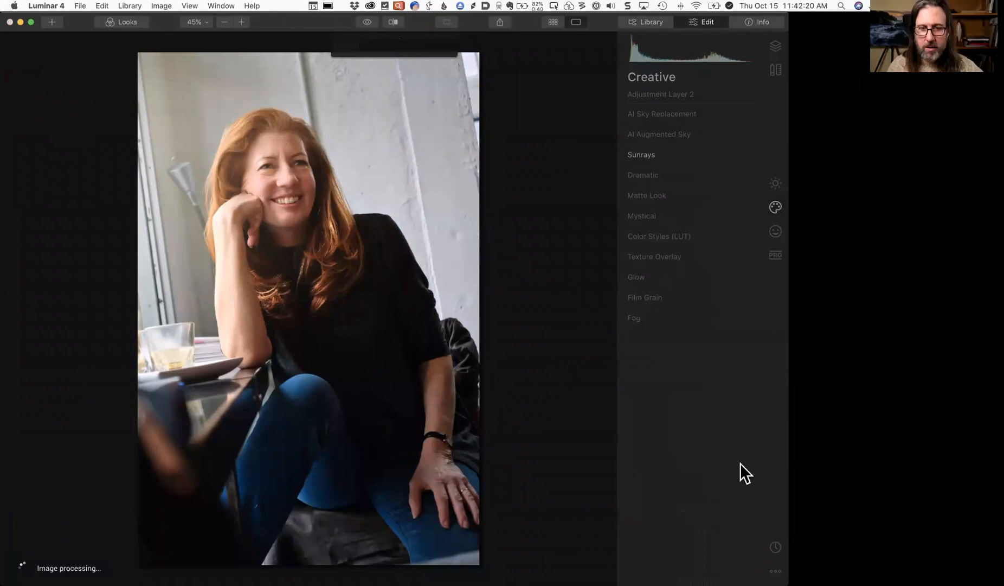
Go through the portrait's edit history and revert the photo to the Crop: Apply state
left_click(775, 546)
scroll(703, 308, "down", 10)
scroll(702, 308, "down", 20)
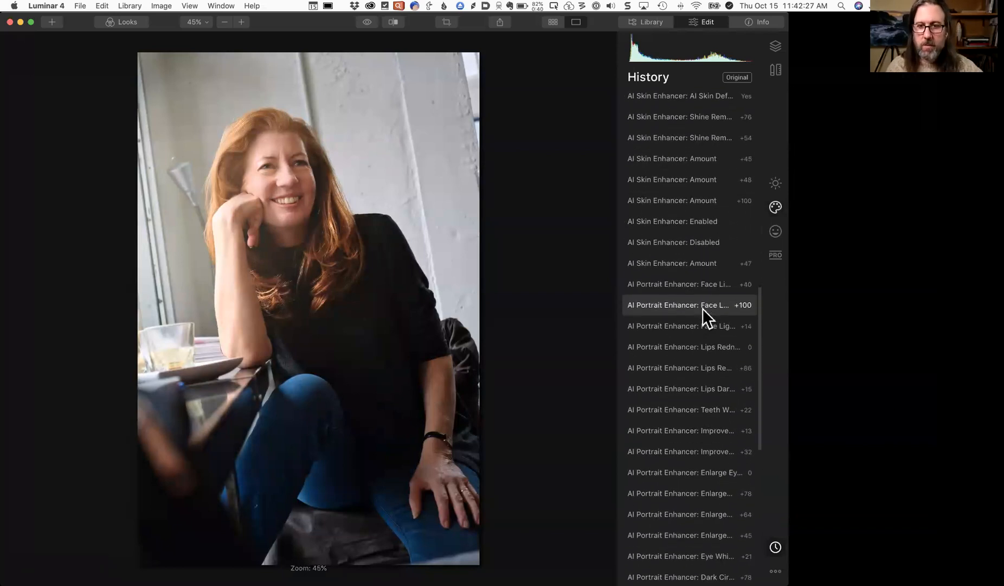
scroll(702, 315, "down", 2)
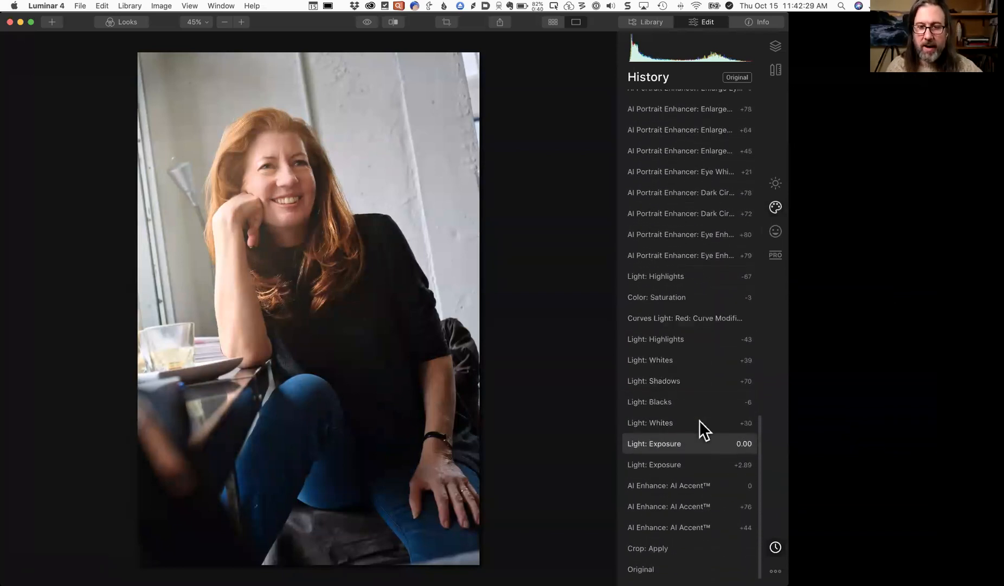
left_click(691, 548)
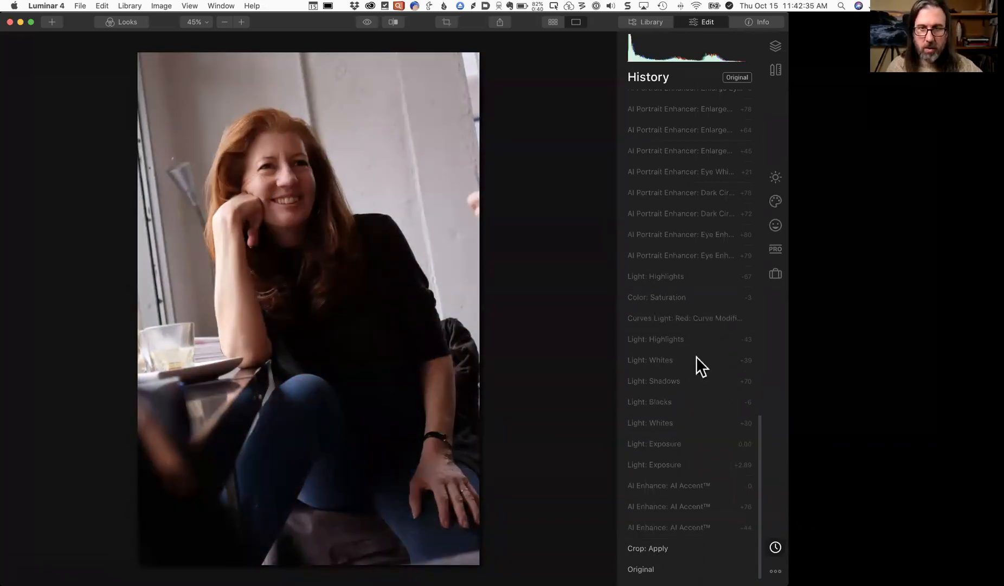
Step through the Sunrays Amount, second adjustment layer and Erase history states, and restore the latest Glow state
scroll(690, 320, "up", 4)
scroll(688, 324, "up", 15)
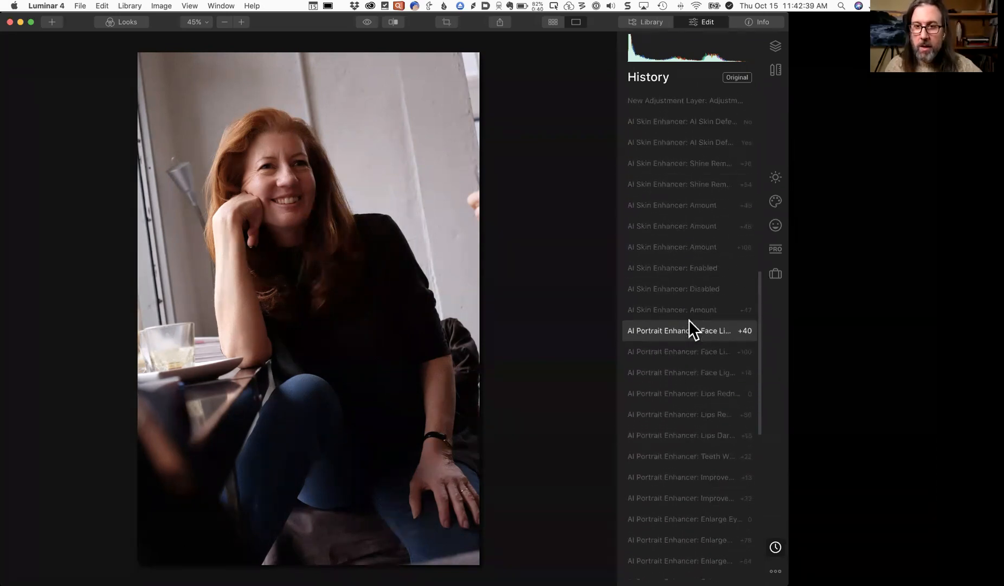
scroll(690, 325, "up", 20)
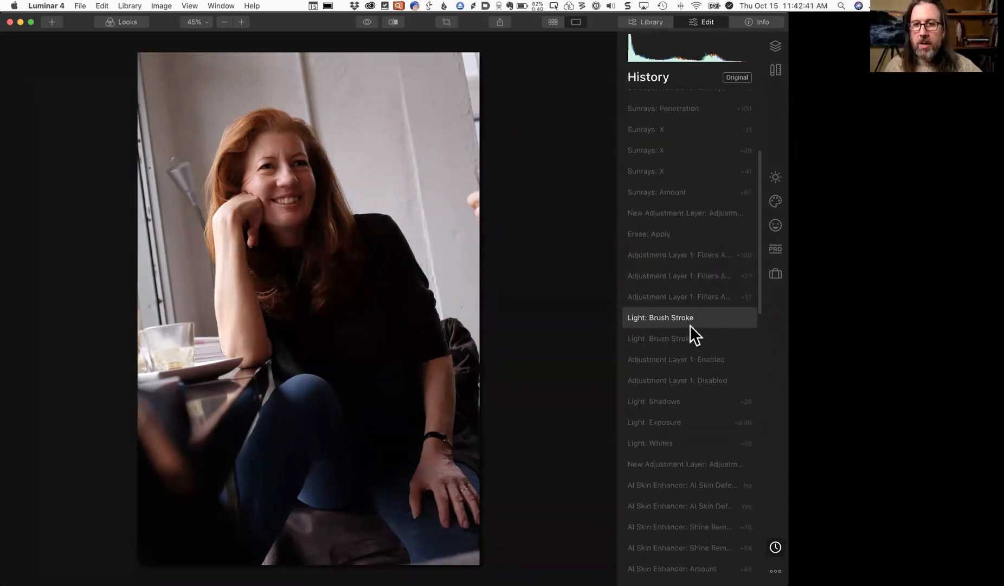
scroll(689, 324, "up", 2)
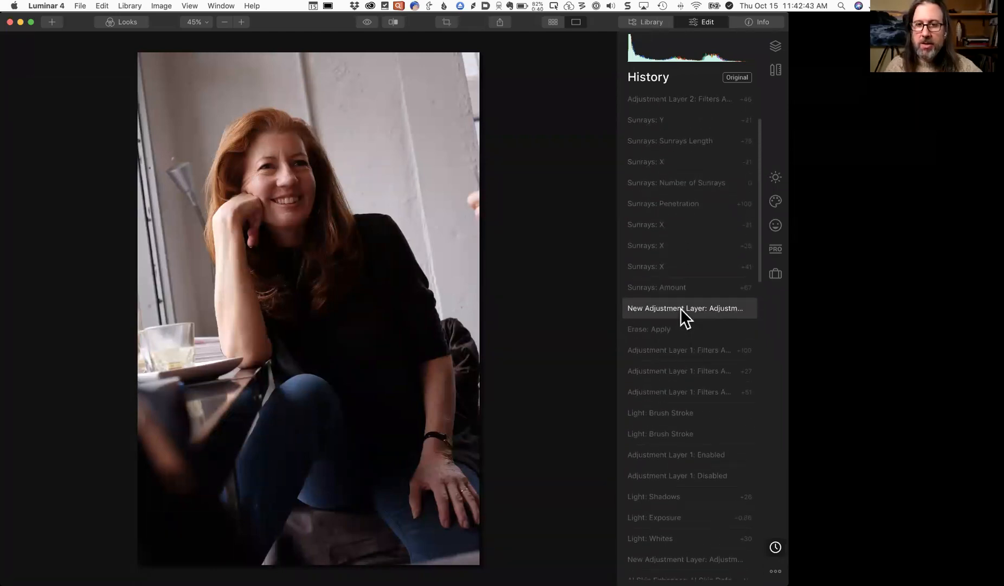
left_click(679, 290)
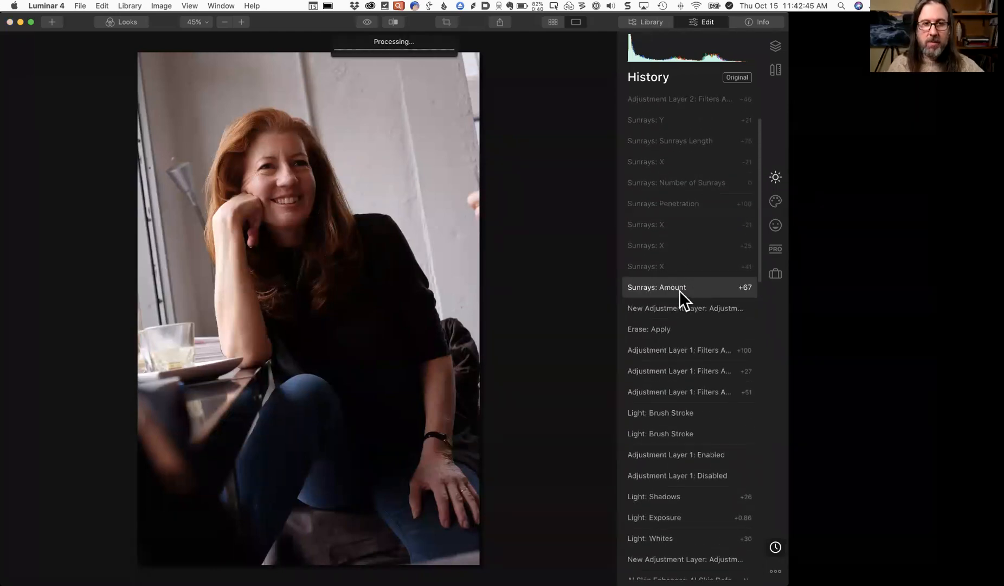
left_click(678, 308)
left_click(678, 309)
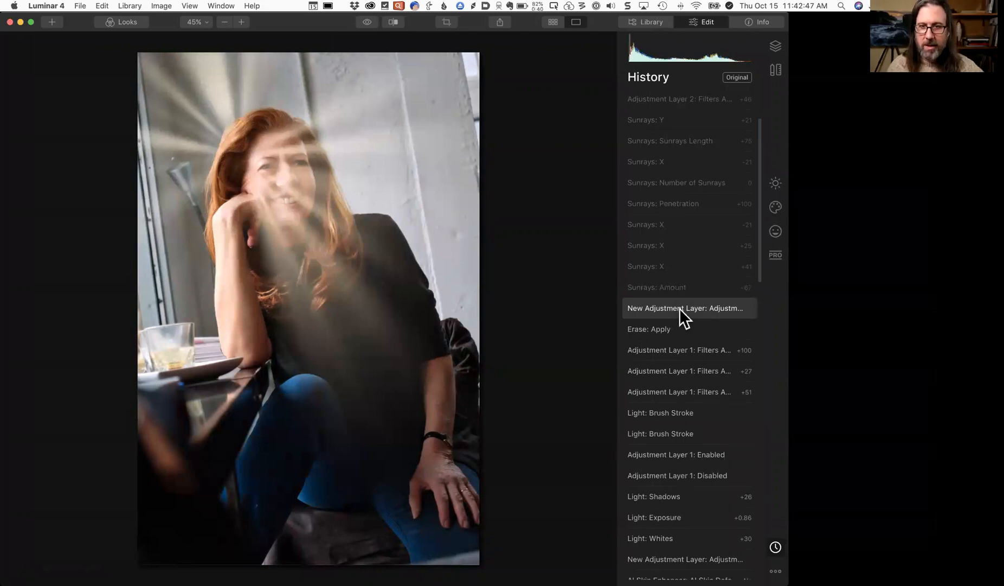
left_click(677, 328)
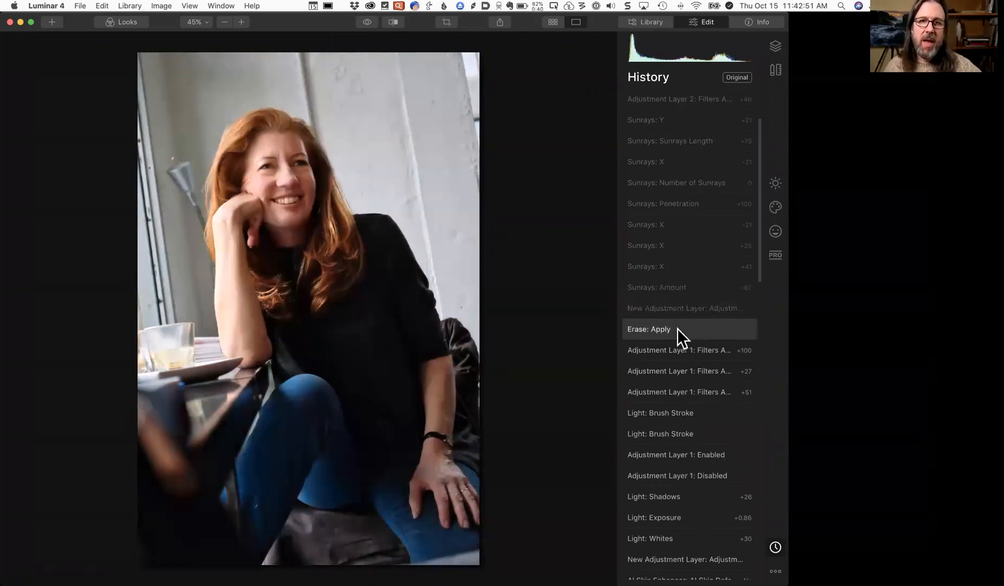
scroll(690, 265, "up", 4)
left_click(687, 101)
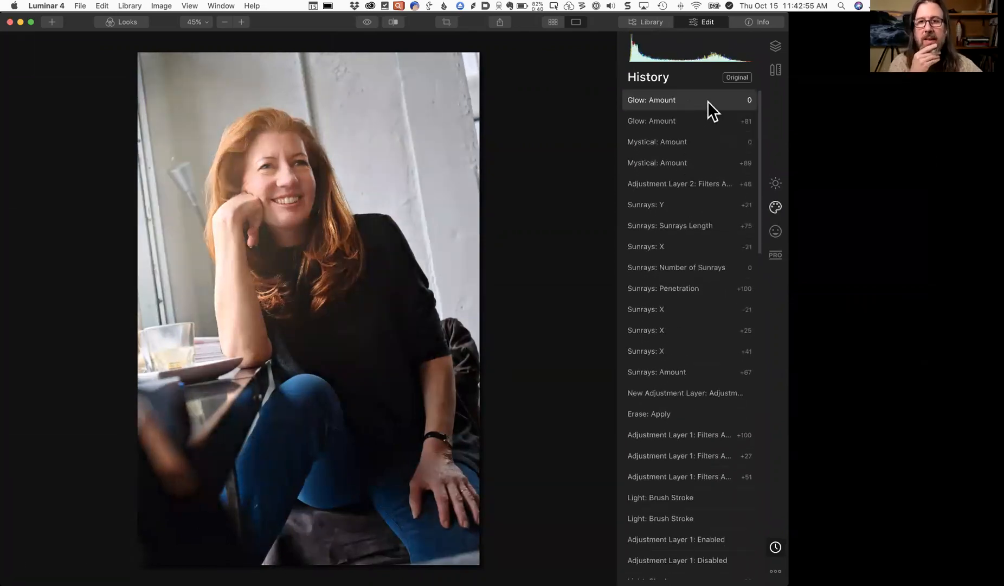
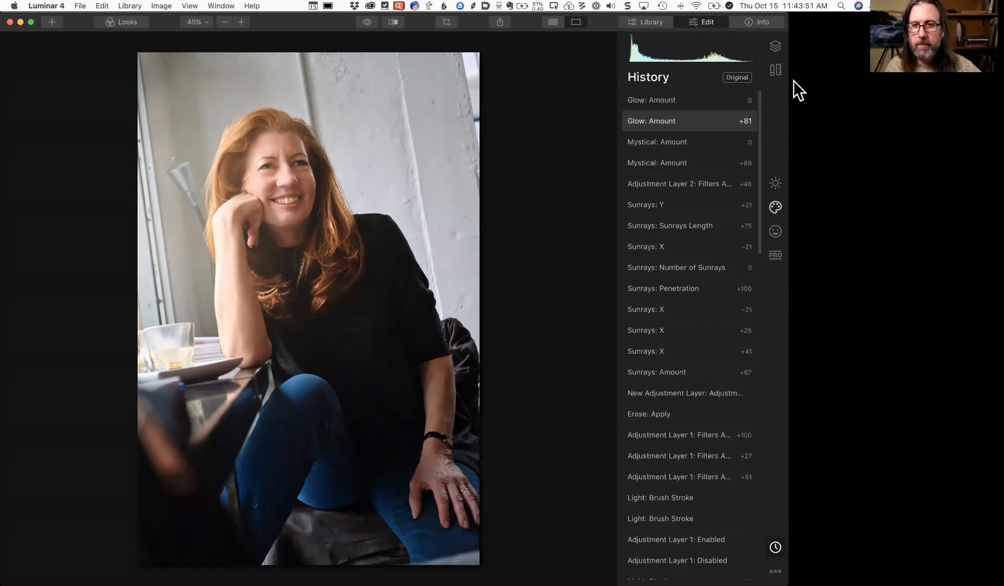
Rename Adjustment Layer 2 as "Sunrays What Were You Thinking"
left_click(775, 184)
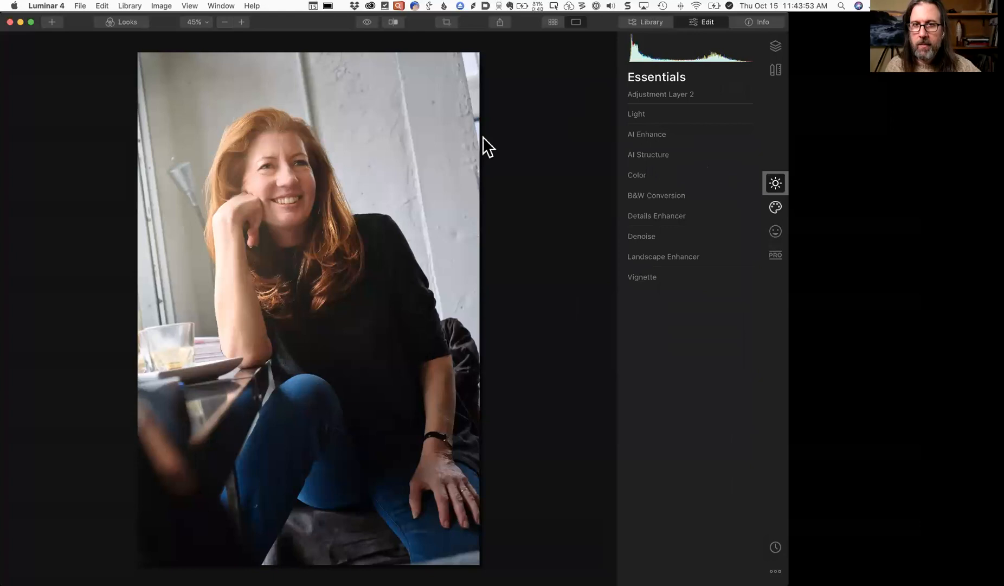
left_click(776, 46)
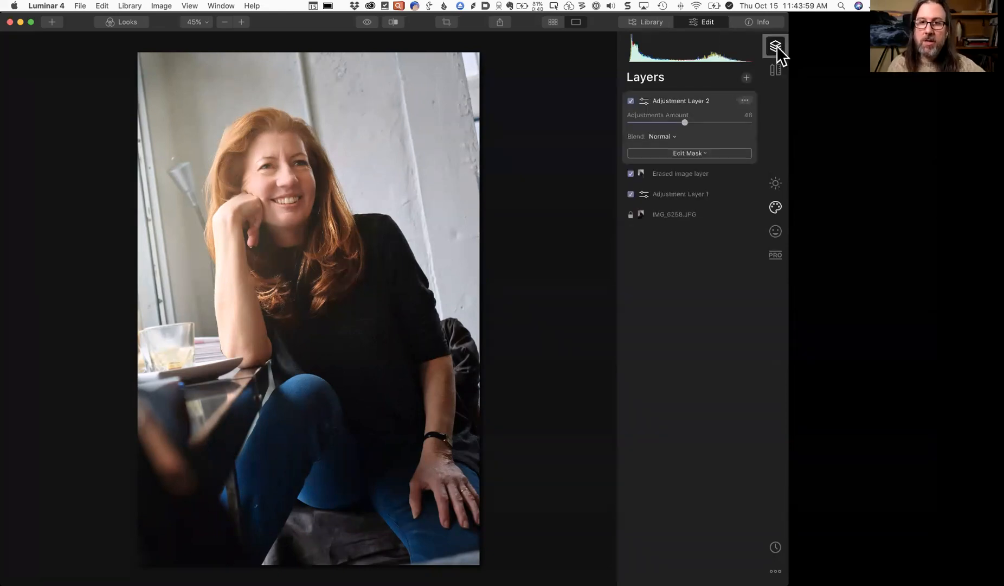
left_click(745, 100)
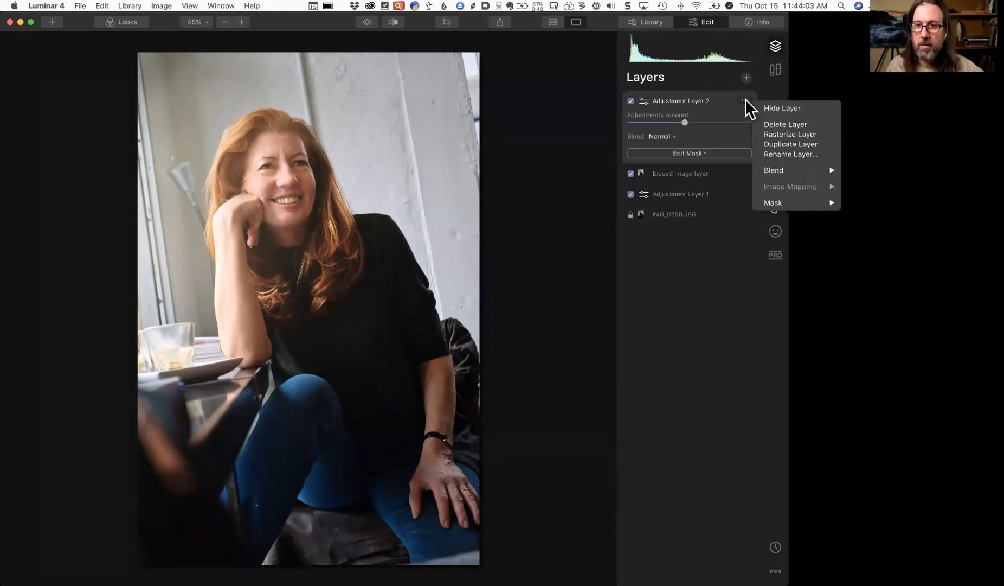
left_click(783, 151)
type("Sun")
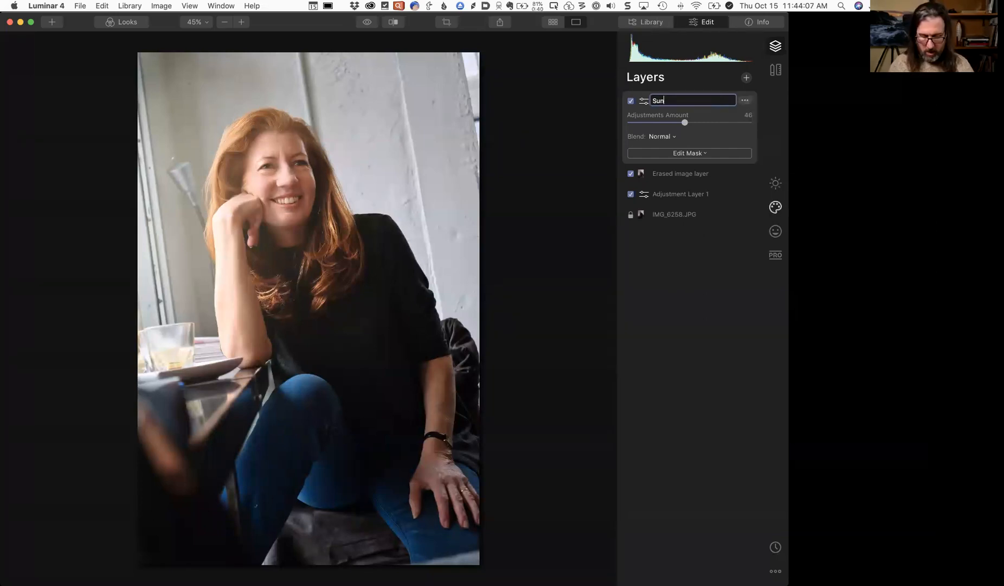
type("rays What ")
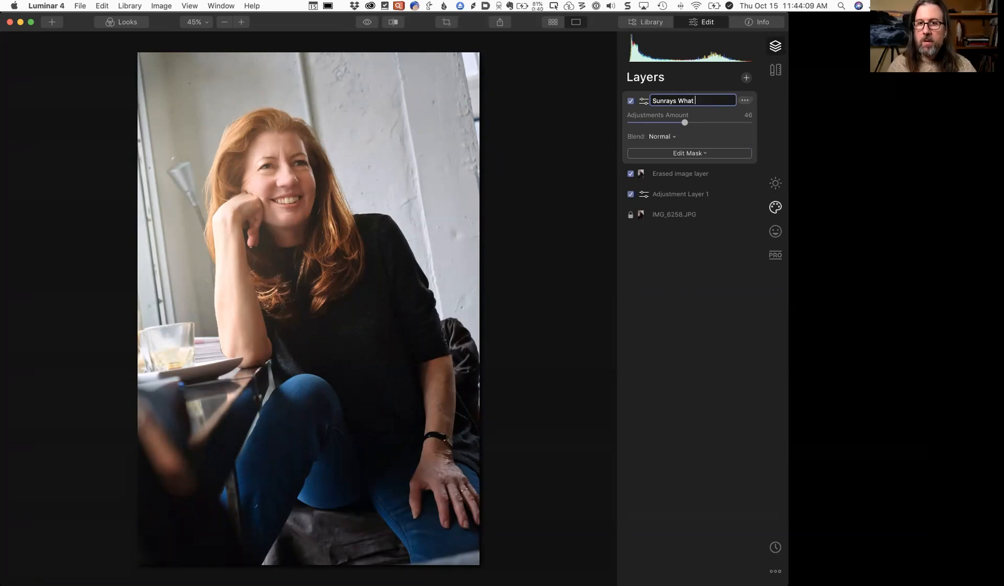
type("Were YOu Thinking")
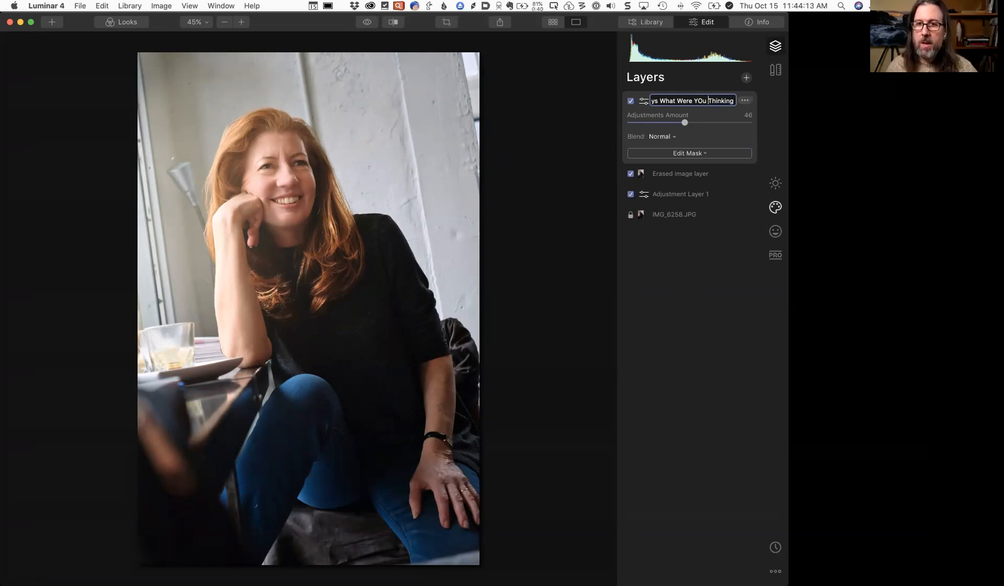
left_click(704, 101)
key("BackSpace")
type("o")
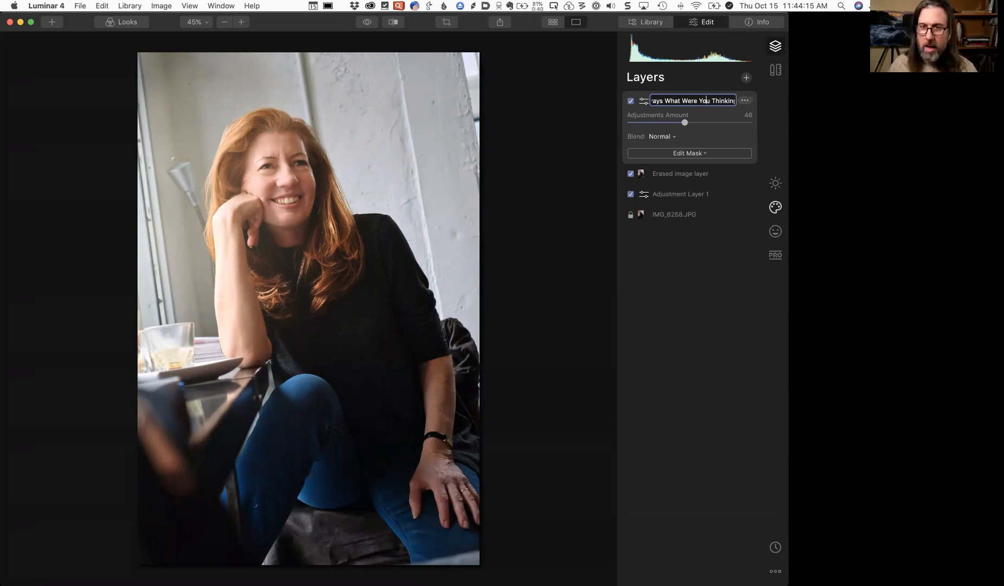
key("Return")
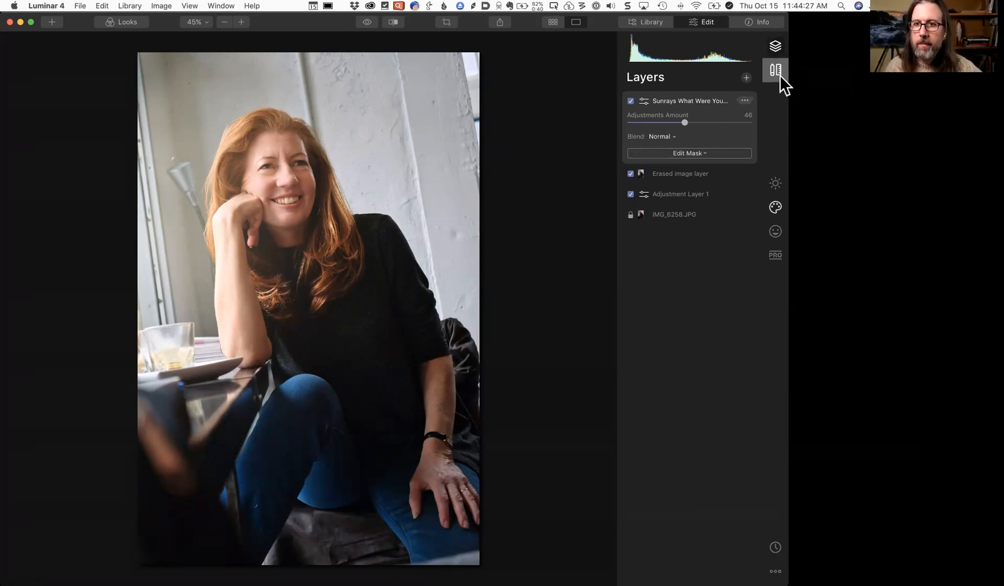
Erase the bright window strip along the wall's upper right edge using an Erase brush of size 20
left_click(775, 184)
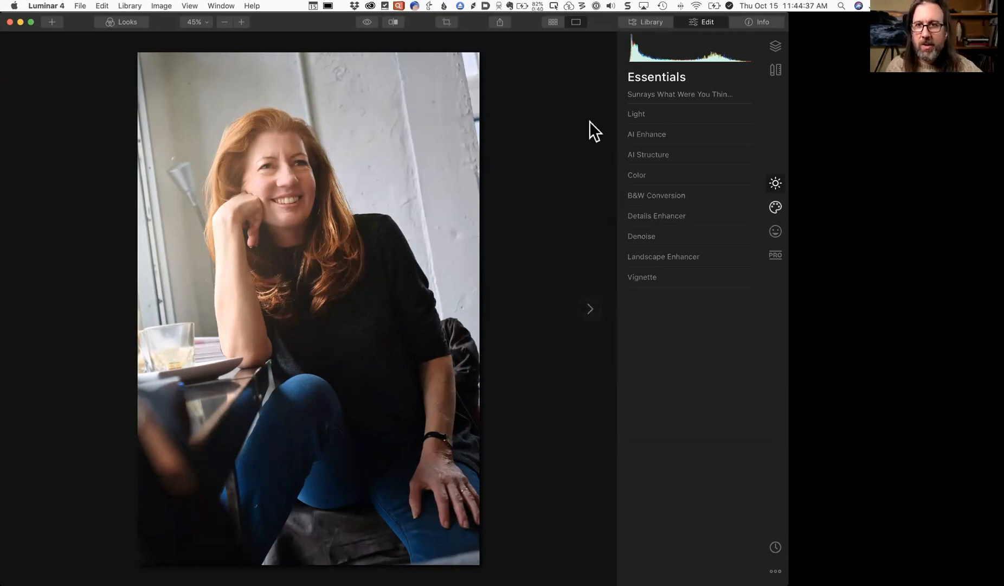
left_click(771, 74)
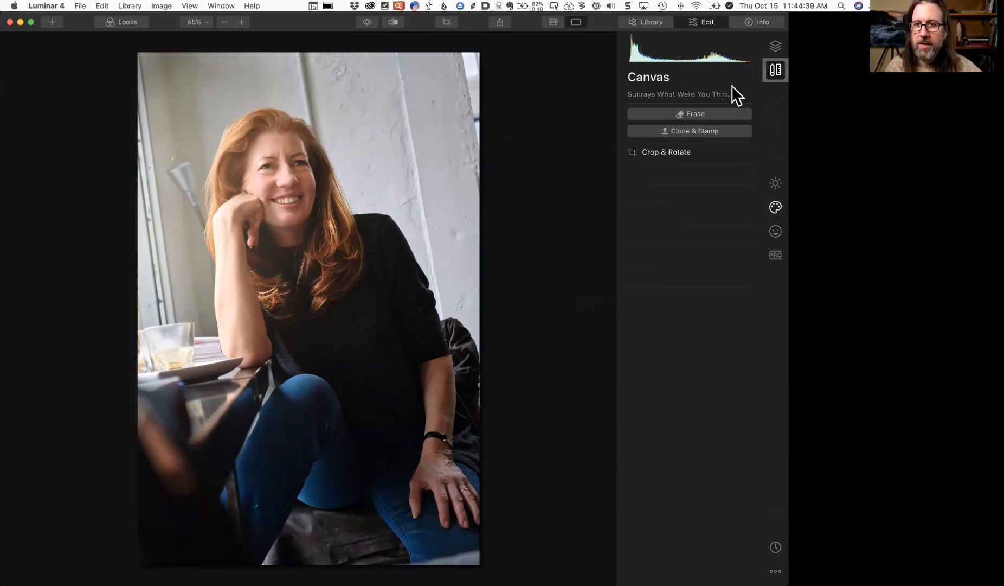
left_click(712, 113)
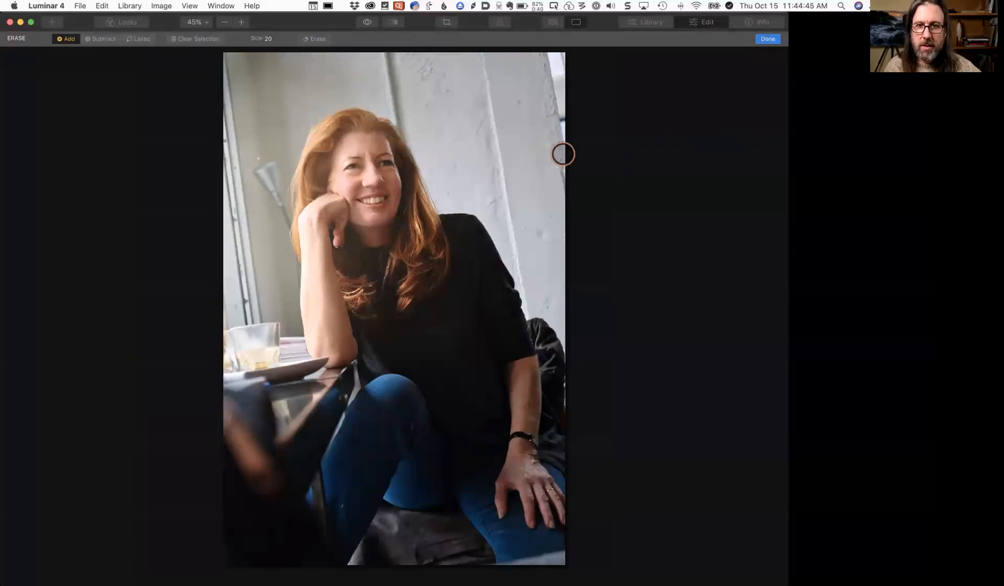
mouse_move(562, 154)
left_mouse_down()
mouse_move(563, 57)
mouse_move(544, 53)
mouse_move(560, 63)
mouse_move(551, 75)
mouse_move(564, 134)
mouse_move(550, 58)
mouse_move(564, 170)
left_mouse_up()
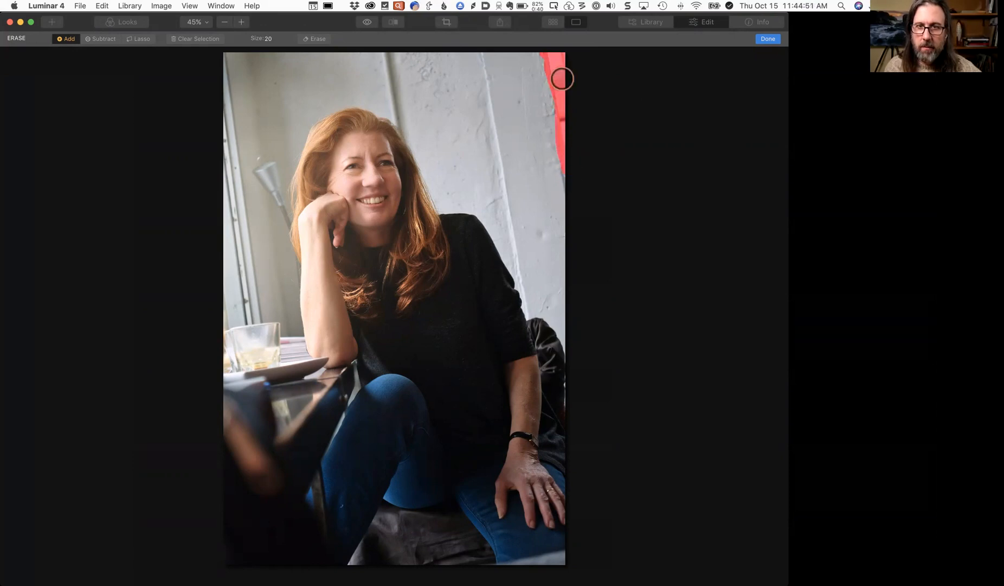
left_click(313, 39)
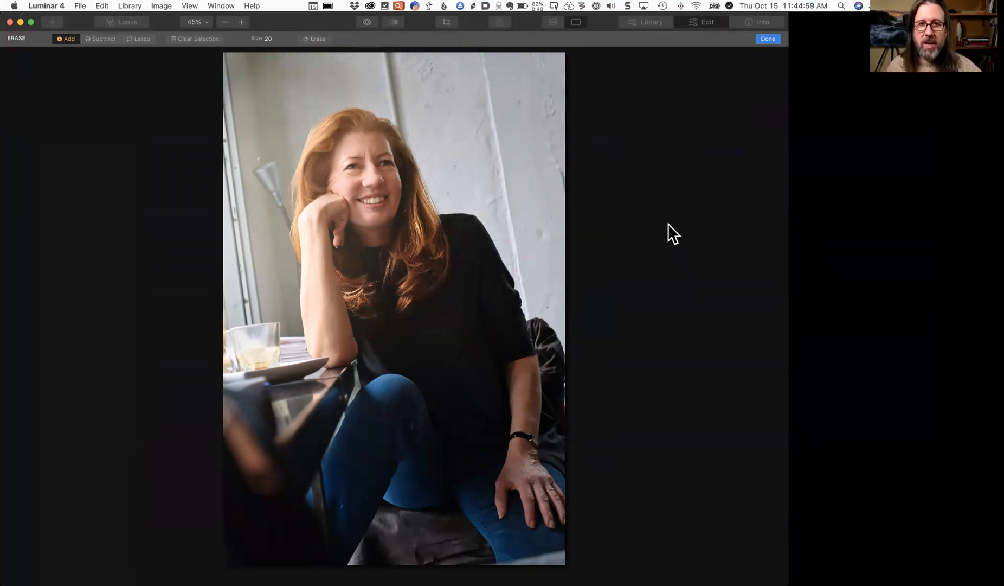
left_click(768, 39)
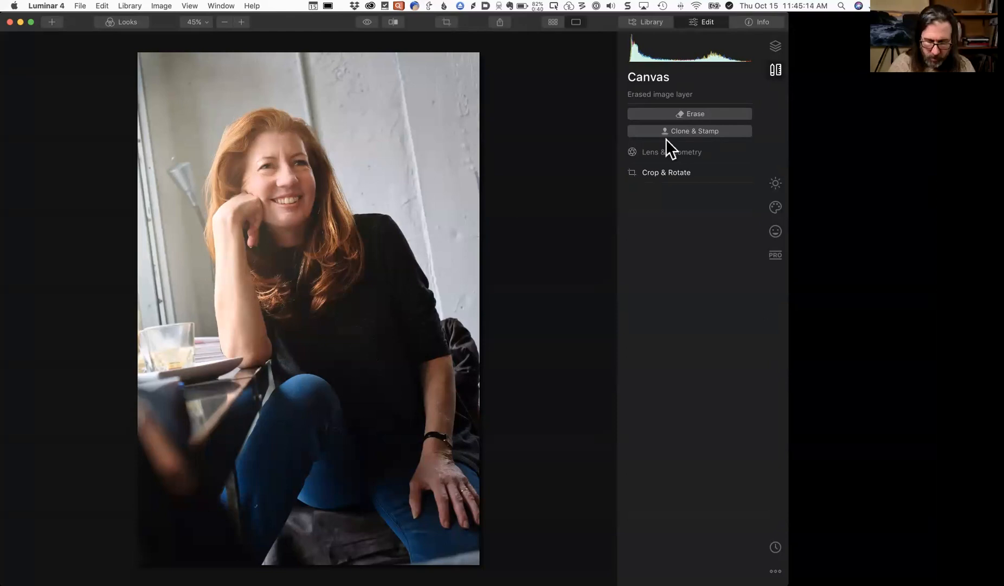
Open the dark-background portrait _JLC6519.RAF from the Library and set AI Portrait Enhancer's Face Light to 76
key("g")
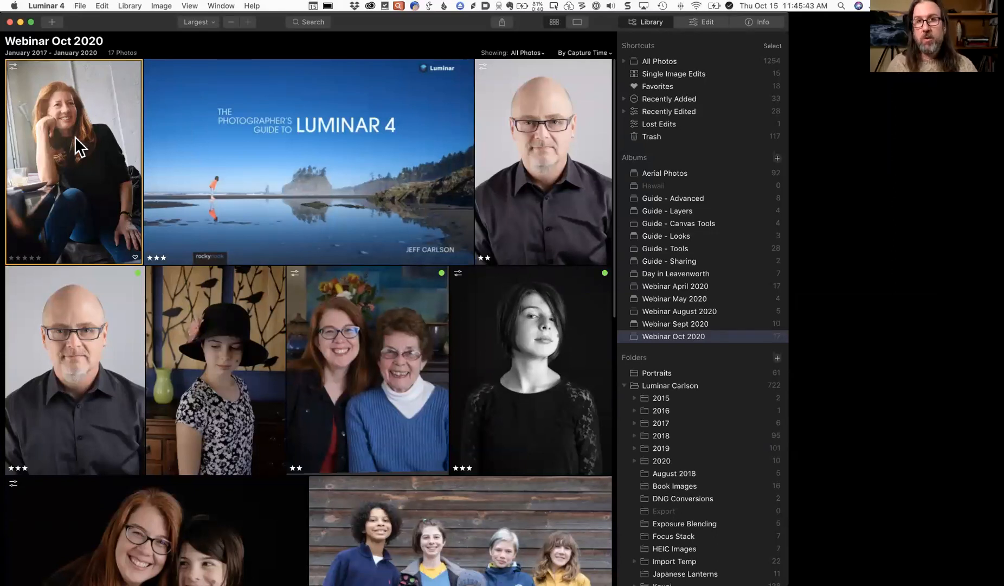
left_click(184, 537)
double_click(174, 494)
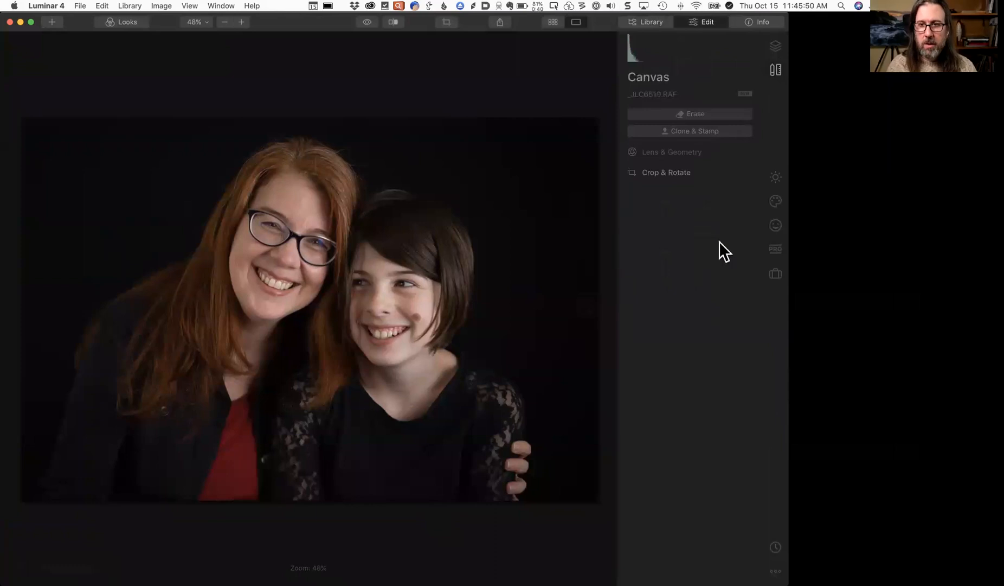
left_click(774, 205)
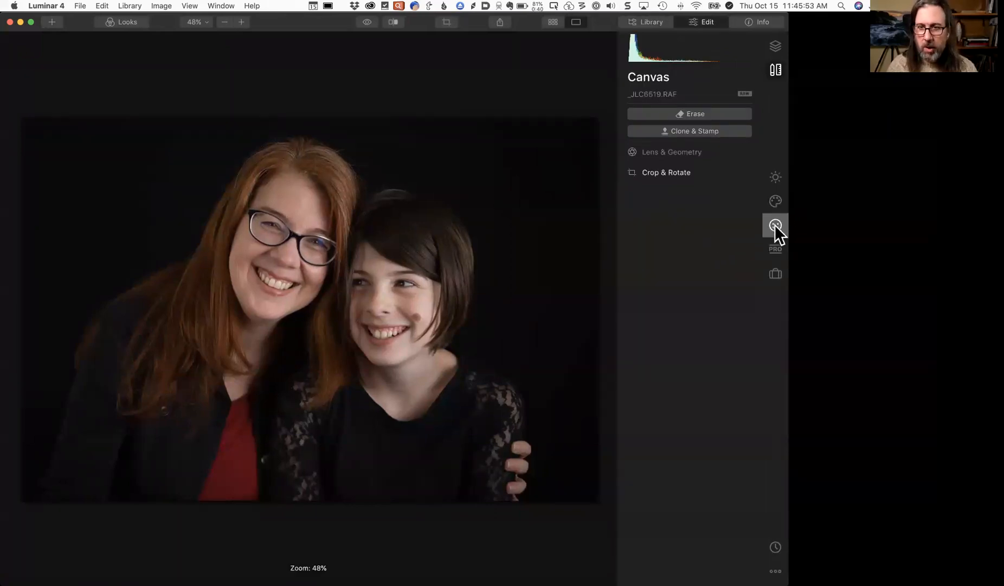
left_click(774, 224)
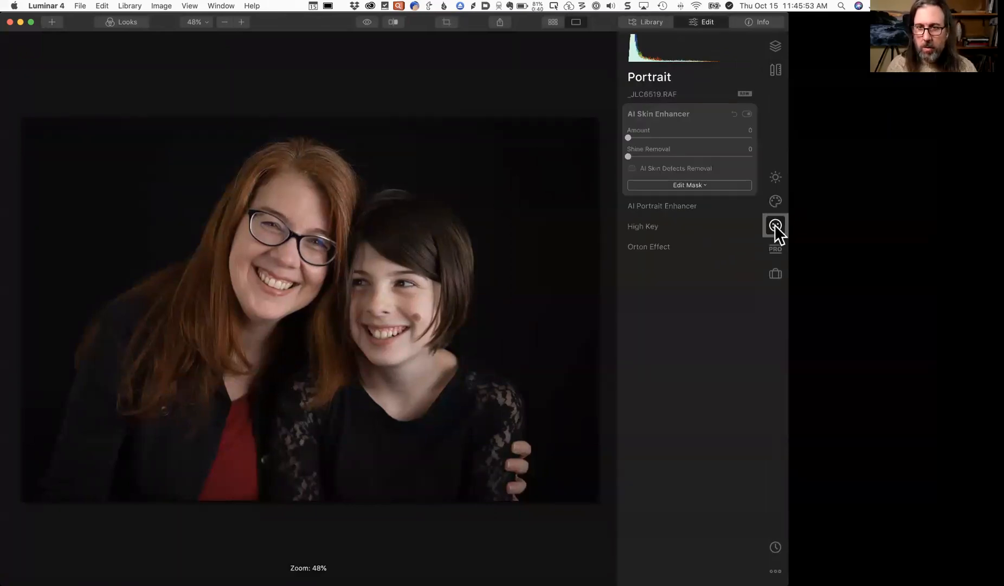
left_click(716, 205)
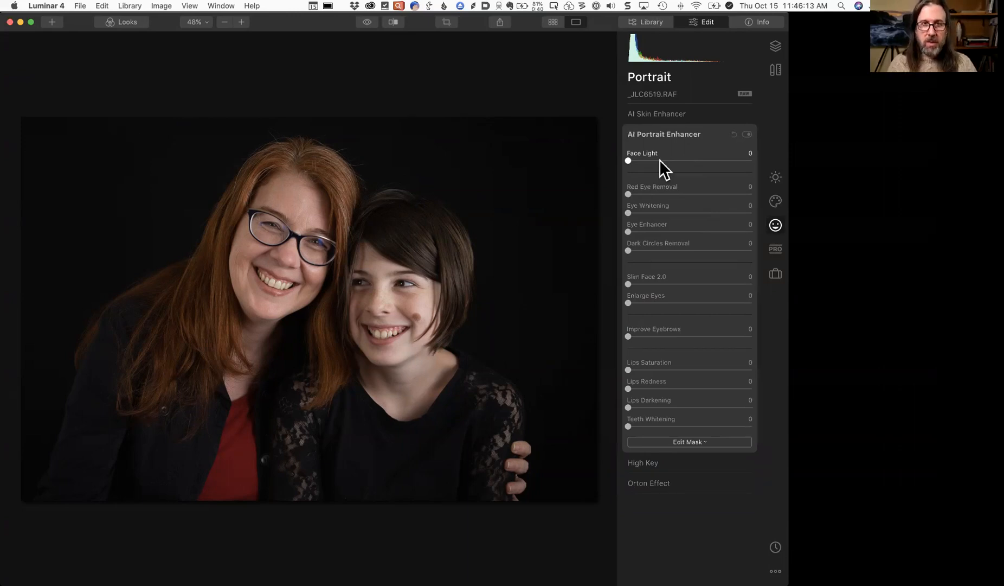
left_click_drag(659, 159, 721, 161)
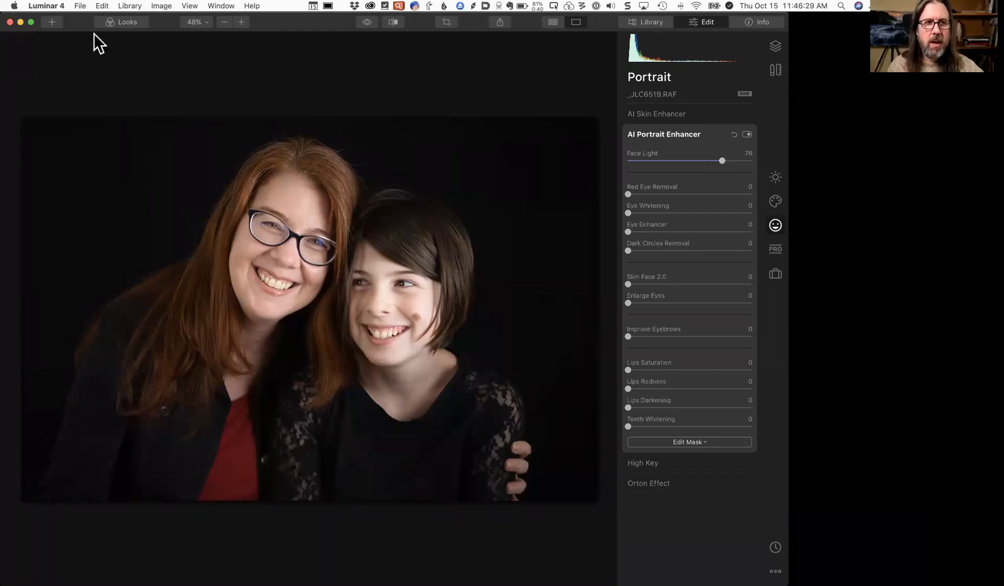
Try a Face Light of 82 on the group photo DSCF7527.RAF, and reset it to 0
key("g")
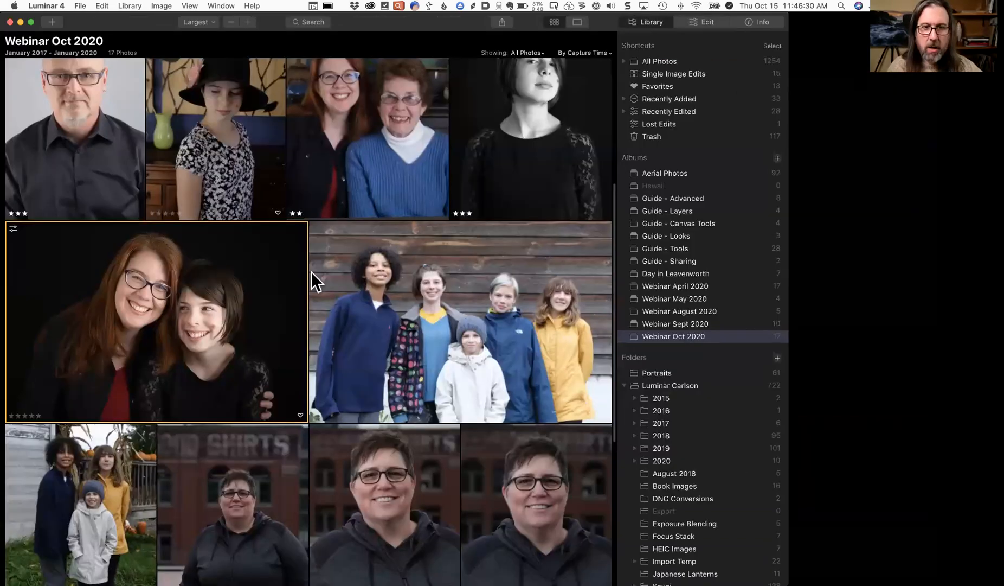
double_click(467, 324)
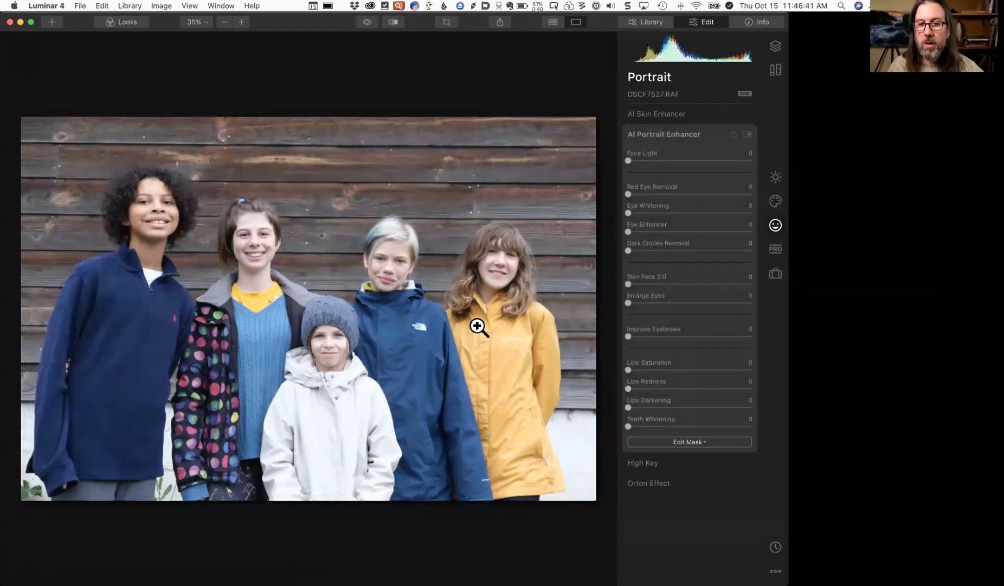
left_click_drag(648, 161, 728, 162)
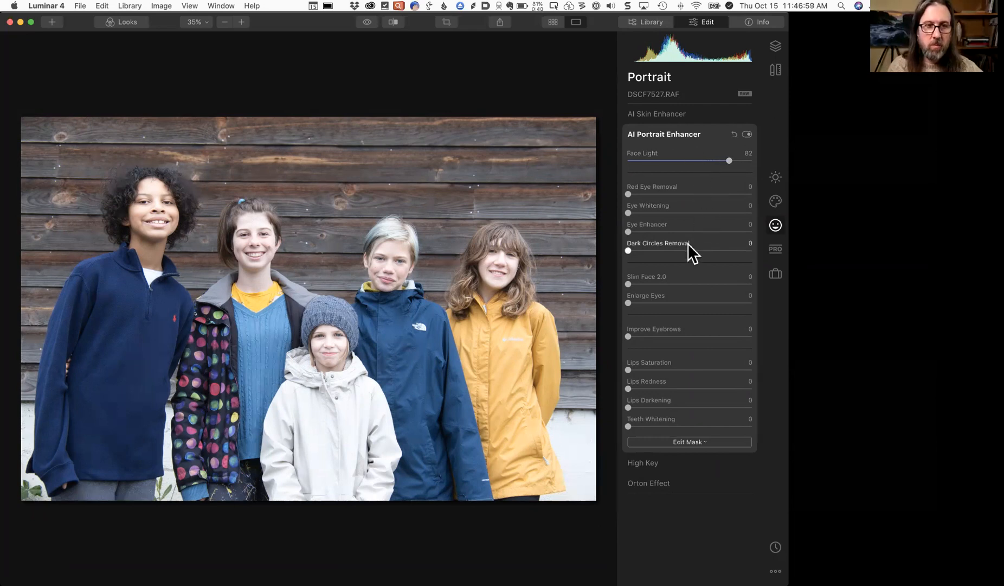
left_click_drag(726, 158, 629, 163)
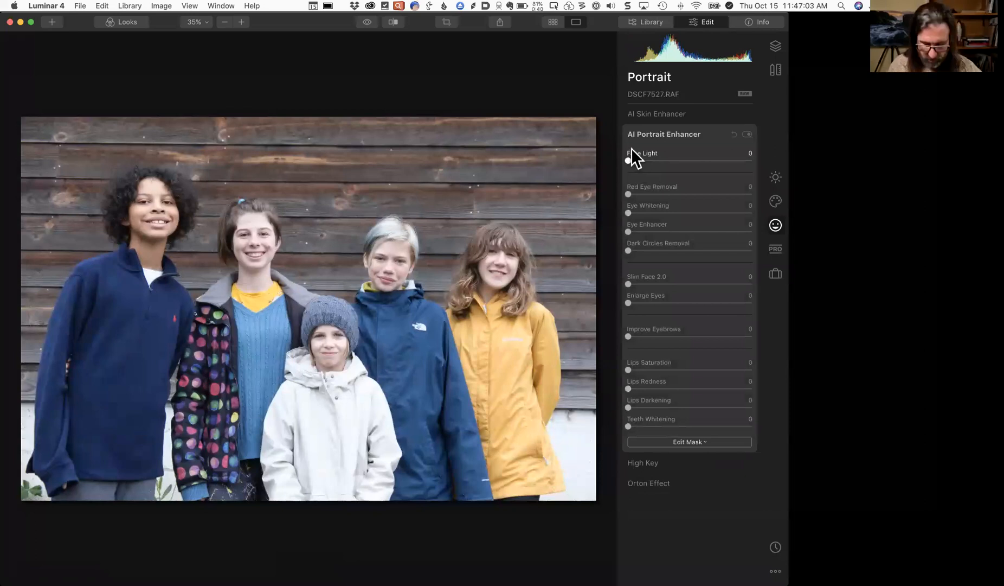
Reopen the two-person portrait _JLC6519.RAF and set the AI Skin Enhancer Amount to 73
key("g")
double_click(202, 330)
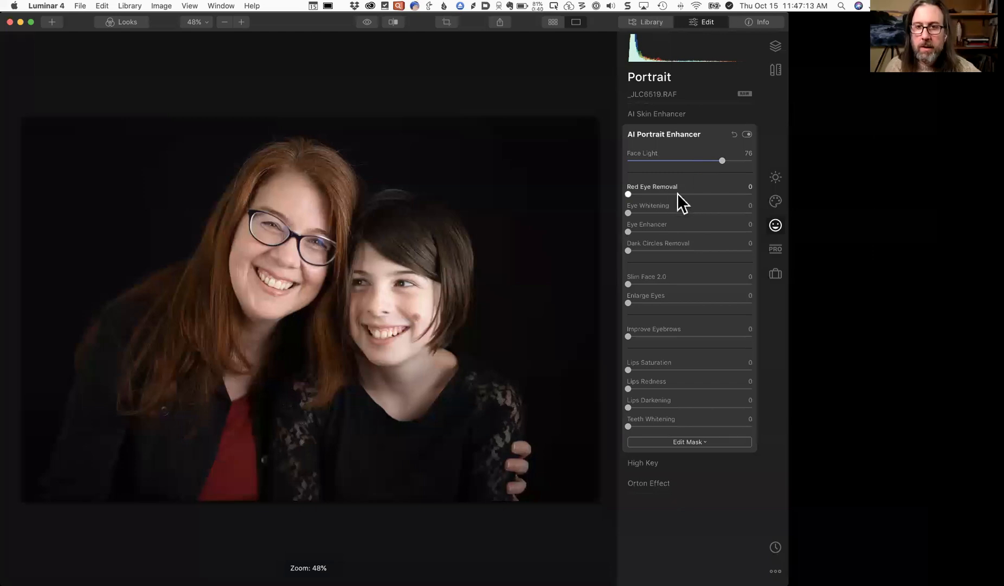
left_click(687, 115)
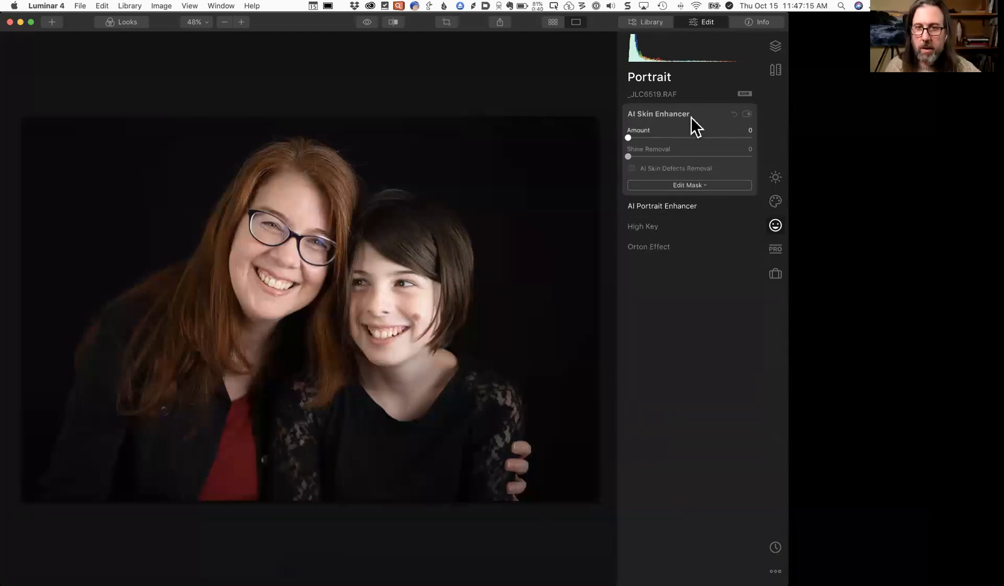
left_click_drag(678, 139, 715, 138)
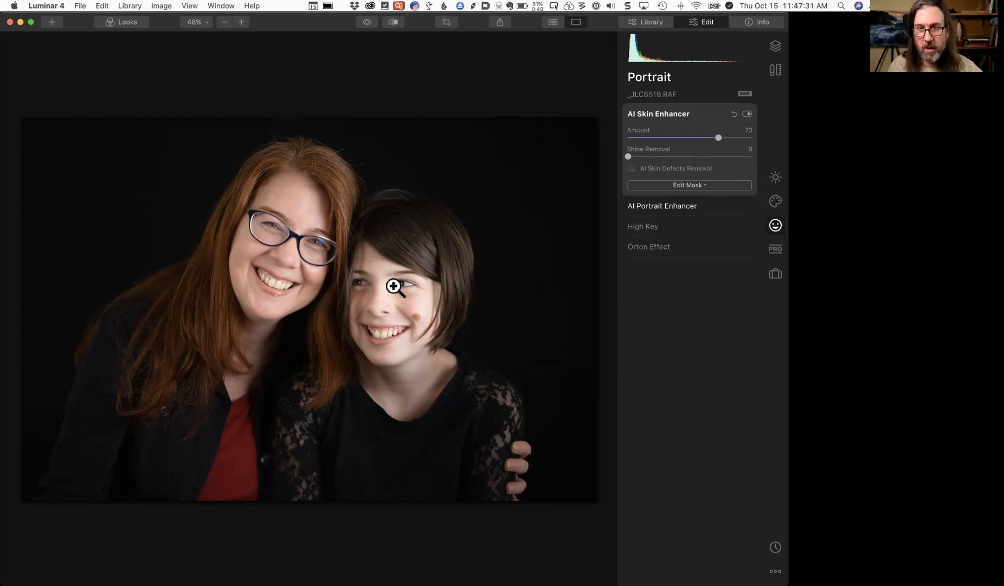
Add a new adjustment layer above the portrait and set its AI Skin Enhancer Amount to 71
left_click(775, 46)
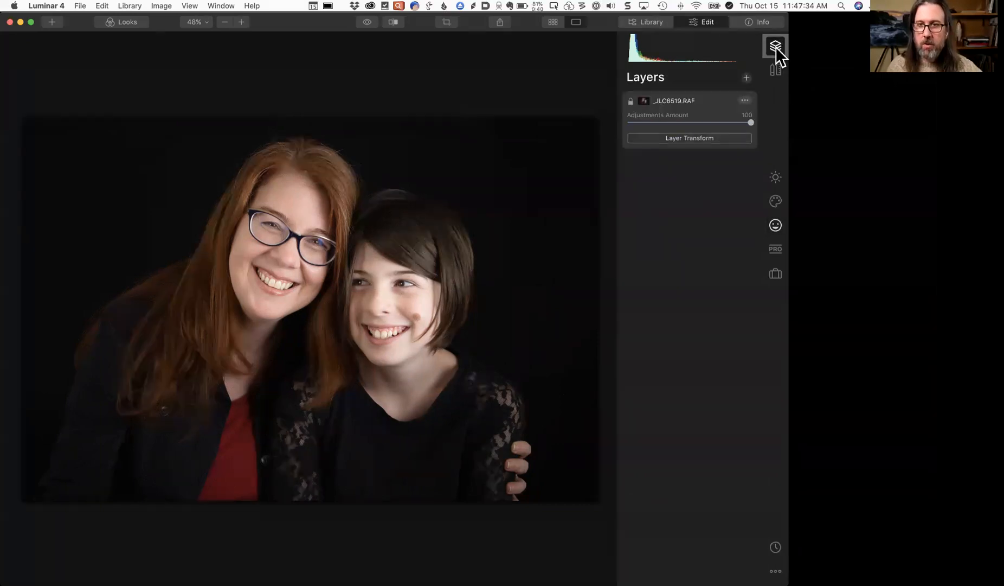
left_click(747, 77)
left_click(762, 90)
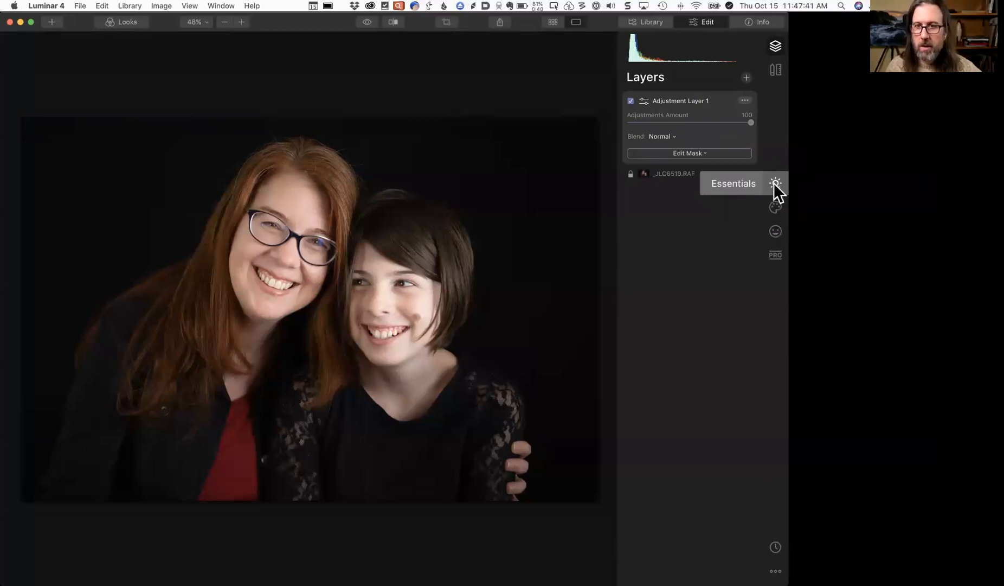
left_click(775, 232)
left_click_drag(665, 137, 715, 137)
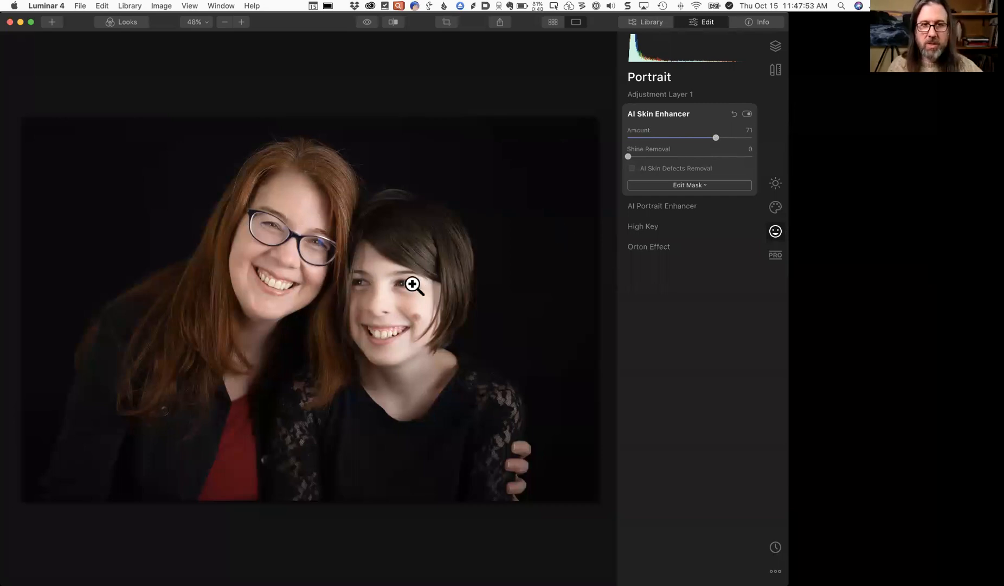
Brush a mask for the layer's AI Skin Enhancer over the face of the woman with glasses, and return to the Library
left_click(710, 185)
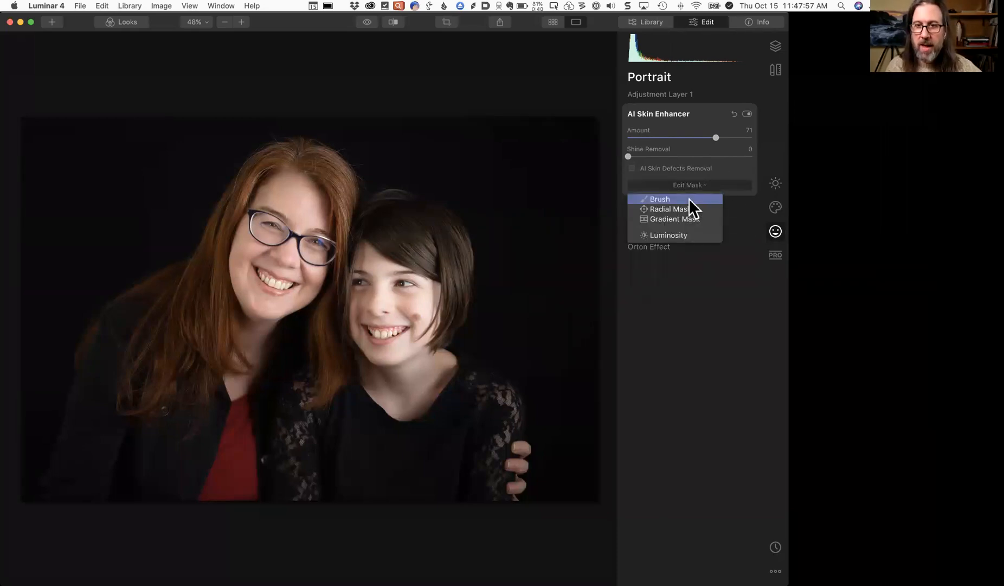
left_click(690, 198)
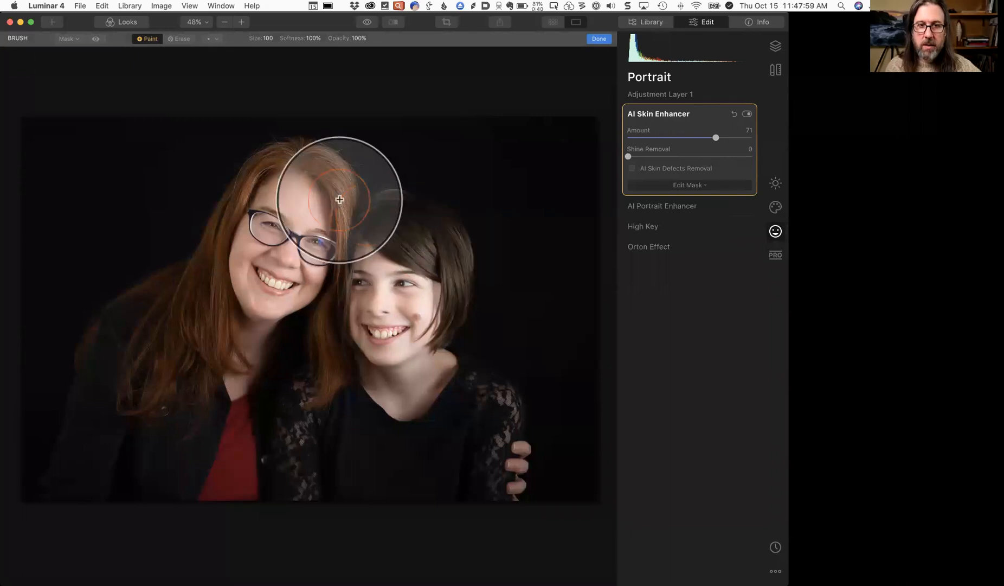
mouse_move(328, 182)
left_mouse_down()
mouse_move(294, 250)
mouse_move(311, 257)
mouse_move(315, 211)
mouse_move(249, 300)
mouse_move(321, 200)
mouse_move(285, 196)
mouse_move(236, 310)
mouse_move(231, 266)
mouse_move(288, 198)
mouse_move(299, 331)
mouse_move(311, 221)
left_mouse_up()
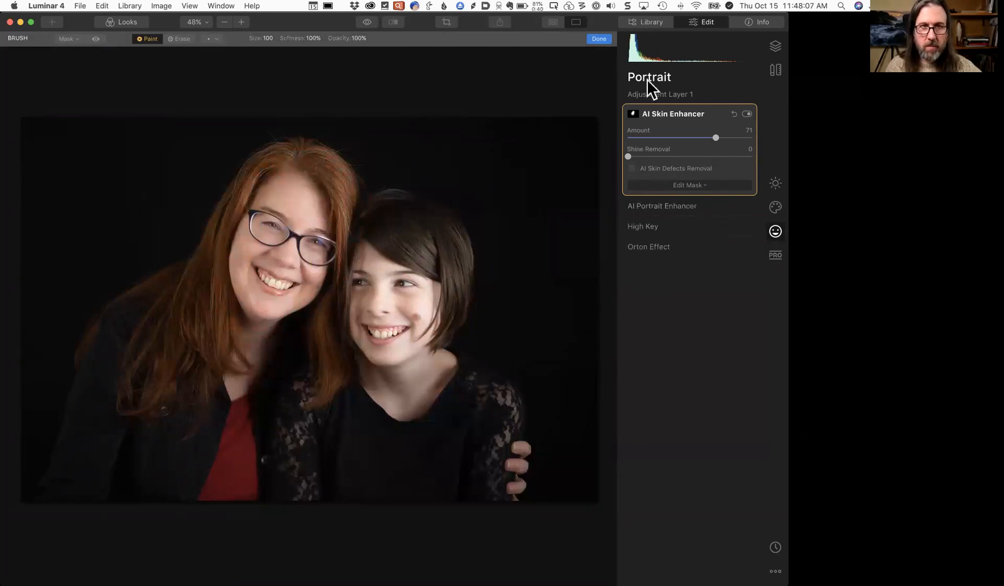
left_click(597, 39)
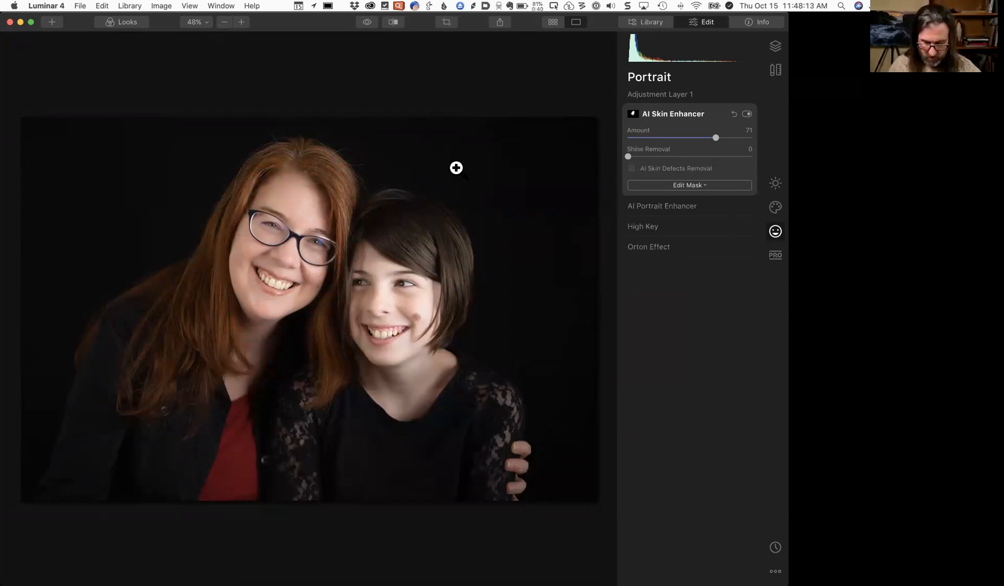
key("g")
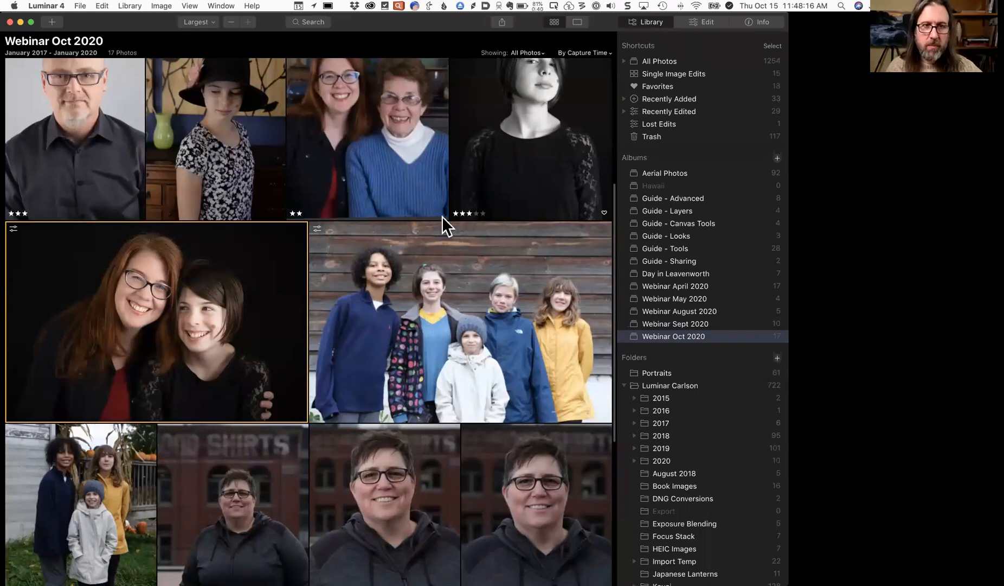
Open portrait _JLC8553.tif of the bald man and set High Key Amount to 100, Standard High Key to 65 and Dynamic High Key to 45
scroll(442, 216, "up", 5)
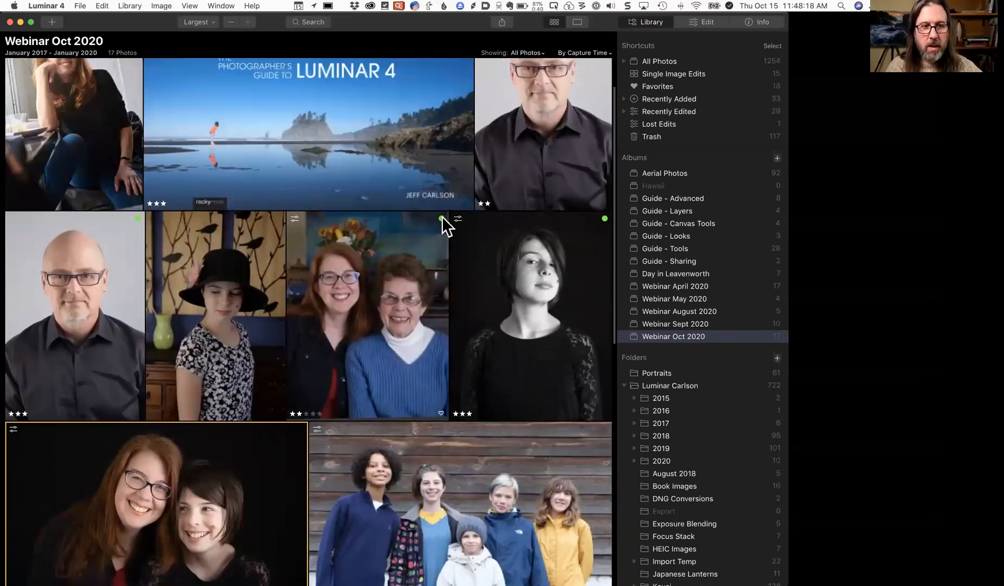
scroll(441, 216, "up", 2)
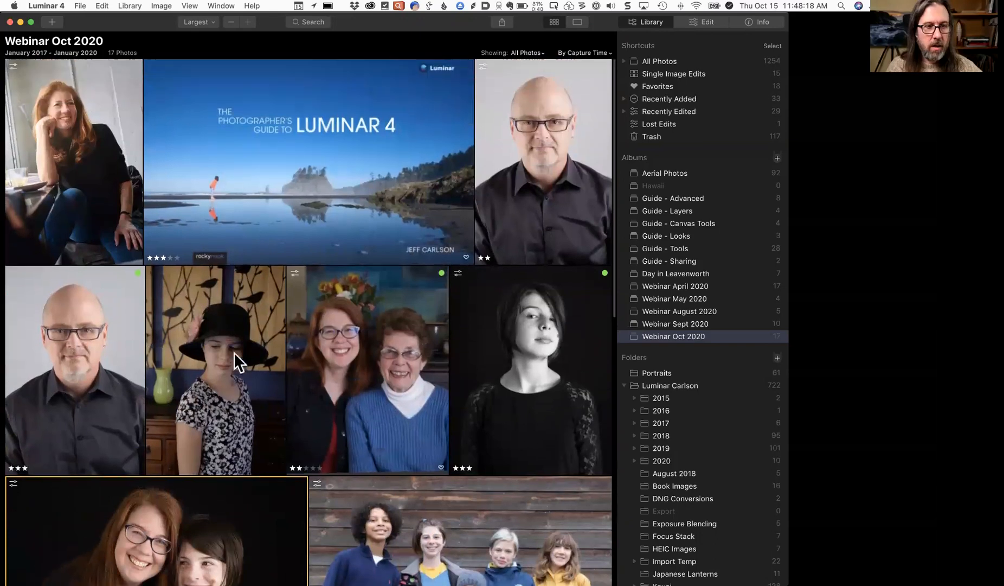
double_click(80, 346)
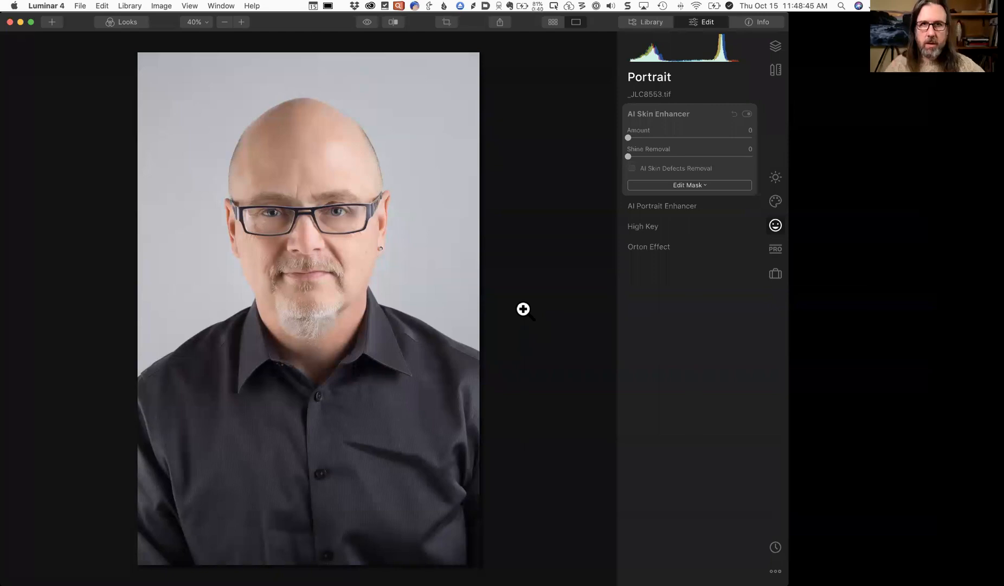
left_click(681, 224)
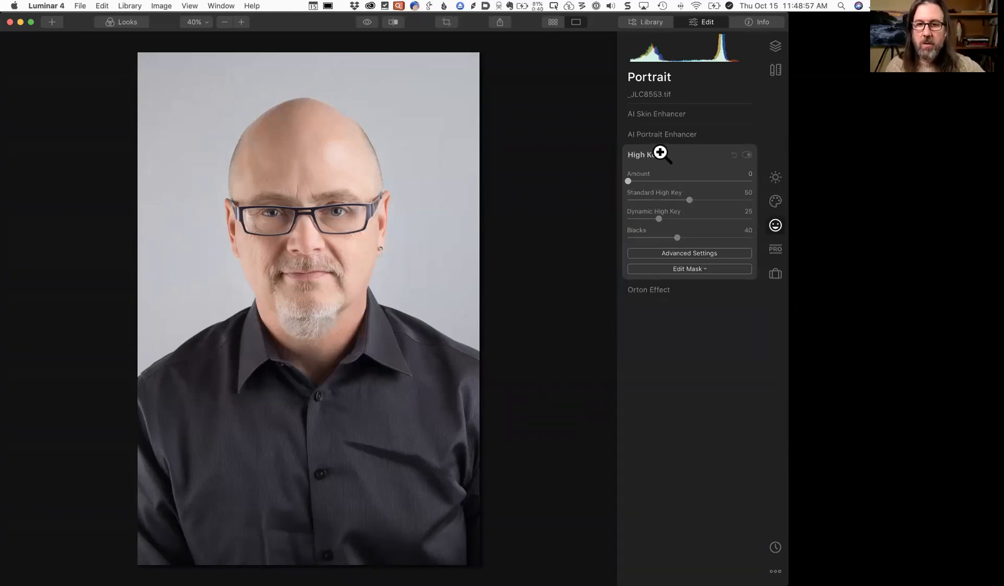
left_click_drag(627, 180, 766, 183)
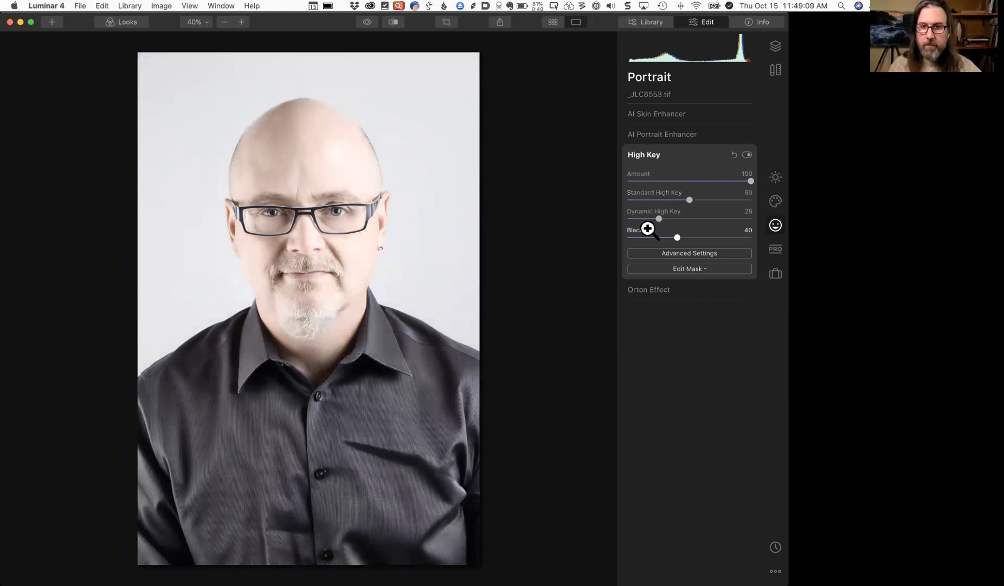
left_click_drag(689, 199, 711, 200)
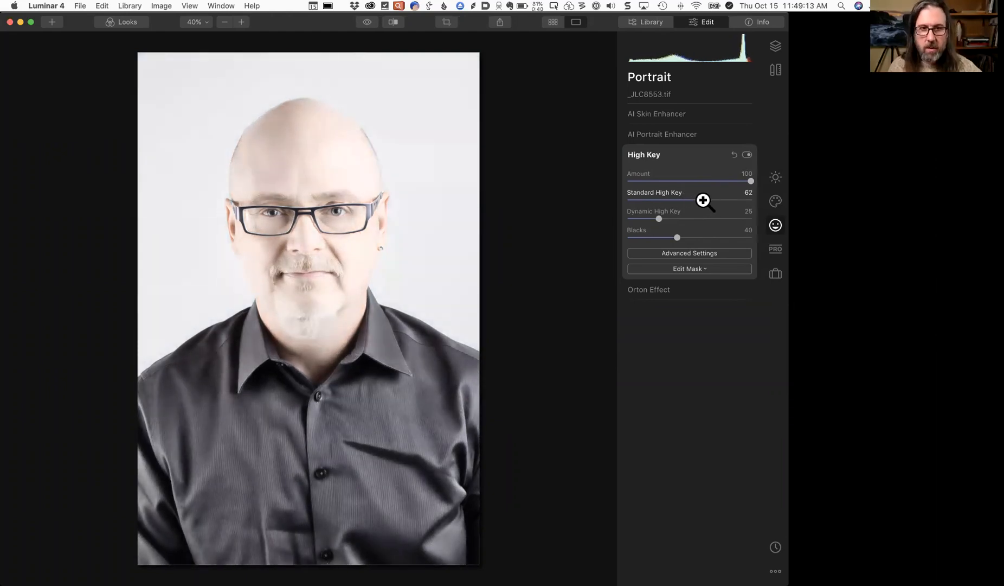
left_click_drag(658, 217, 685, 216)
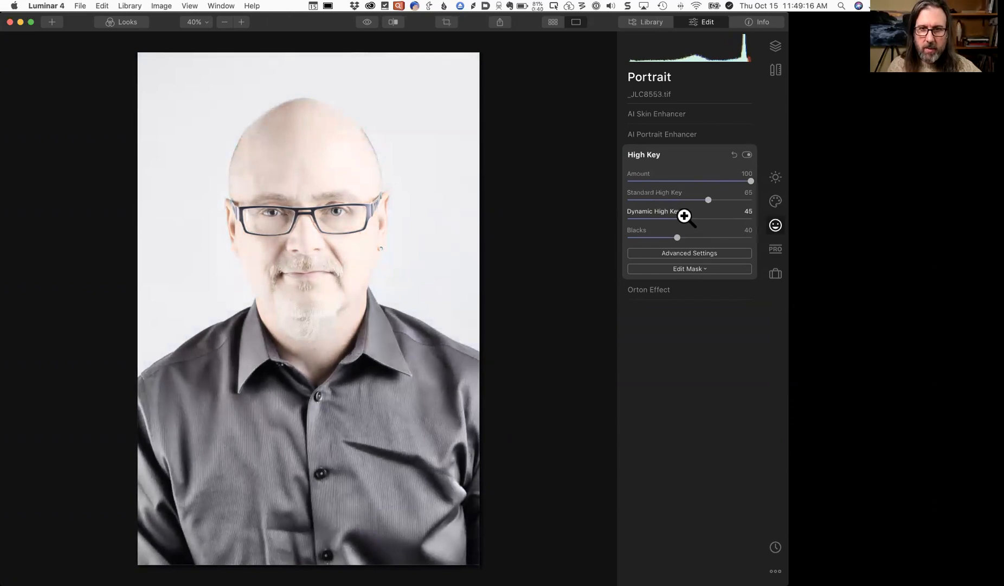
Set the High Key Saturation to 0 and Blacks to 21, and return to the Library
left_click(684, 251)
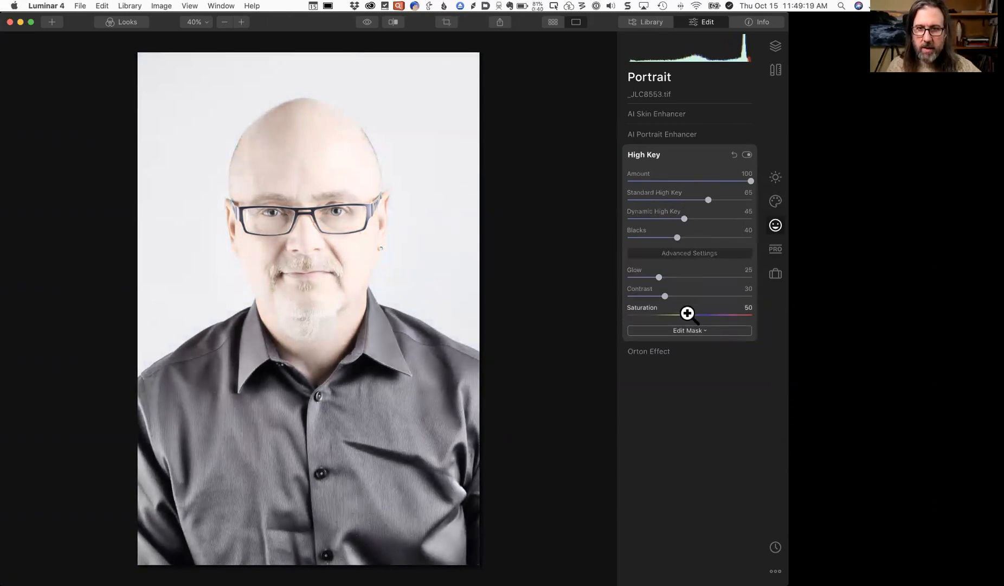
left_click_drag(687, 314, 601, 314)
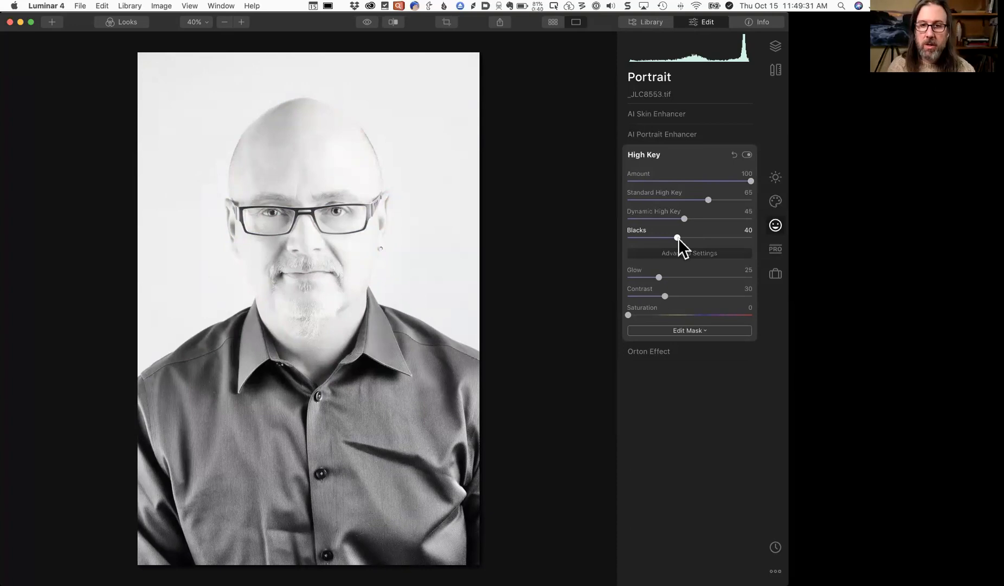
left_click_drag(677, 237, 655, 239)
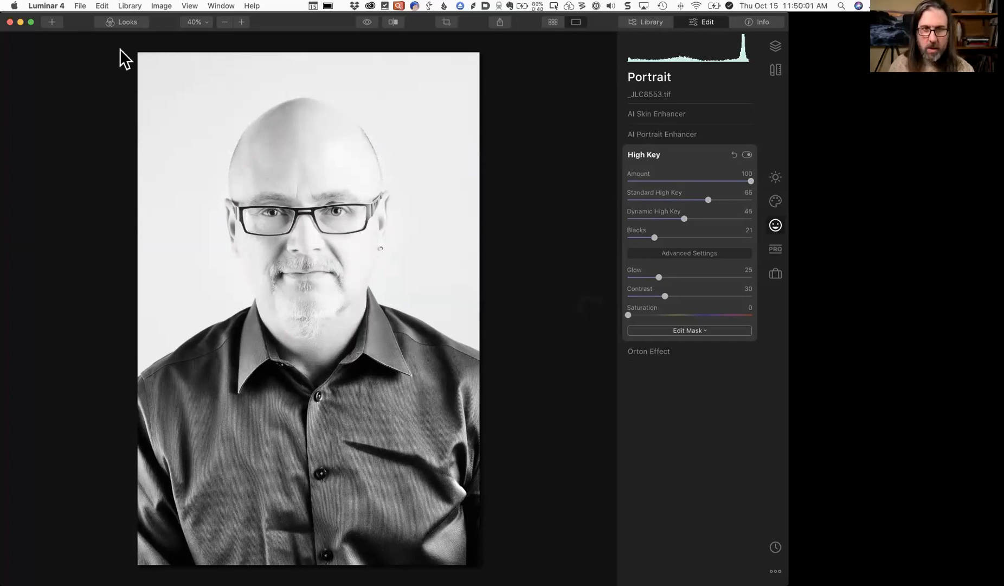
key("g")
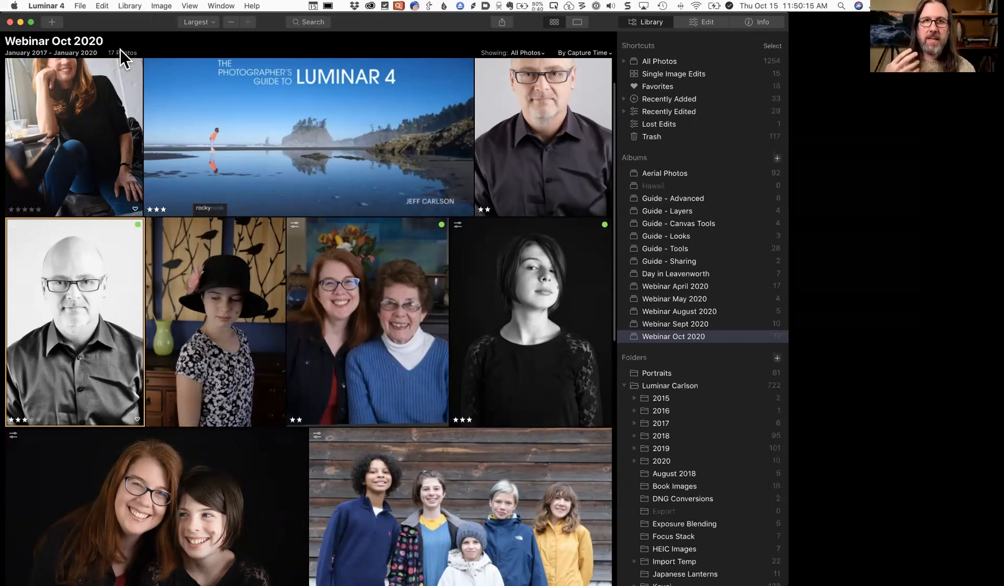
View the hoodie portrait DSCF9309.RAF on its own and go back to the album's thumbnails
scroll(353, 271, "down", 2)
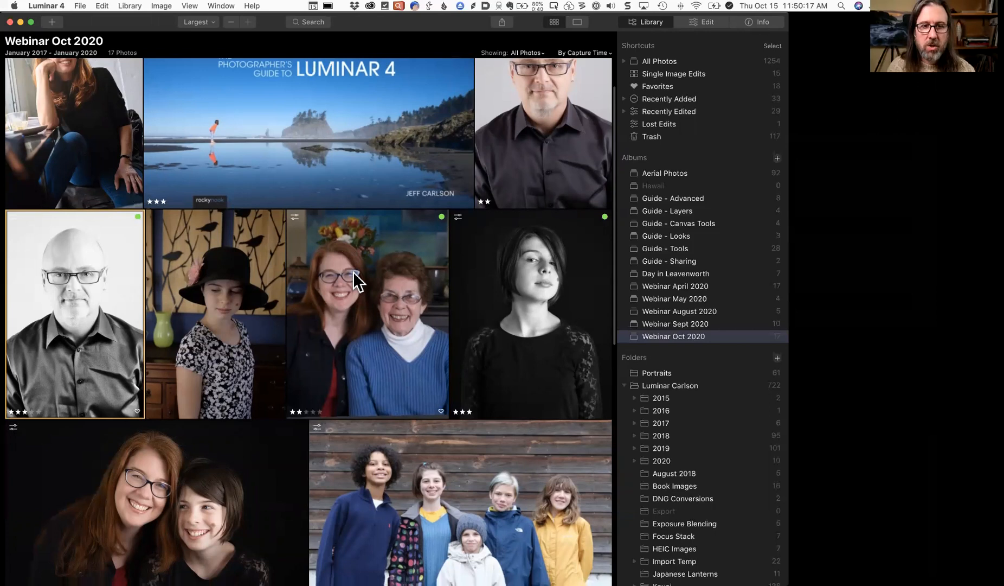
scroll(353, 272, "down", 2)
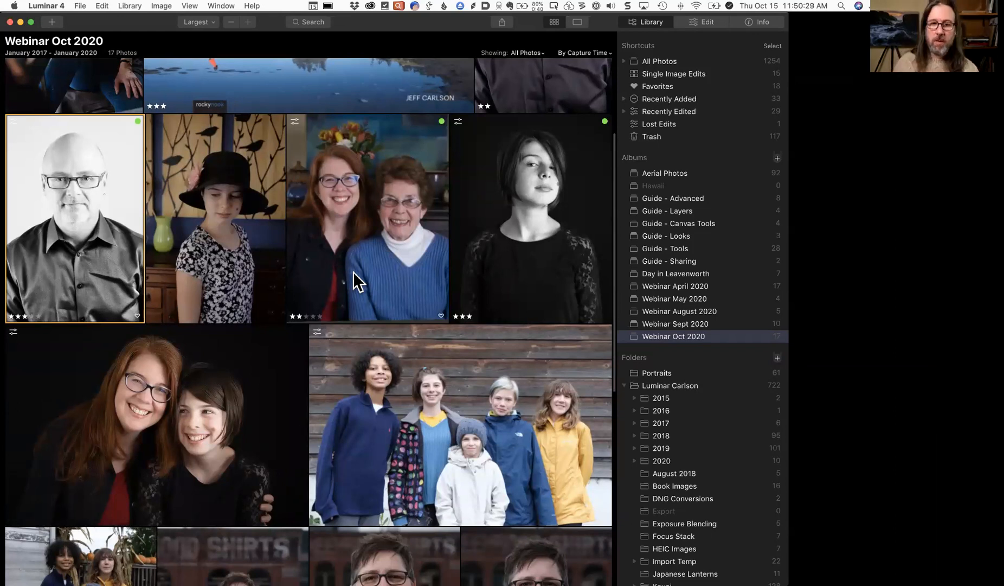
scroll(369, 288, "down", 10)
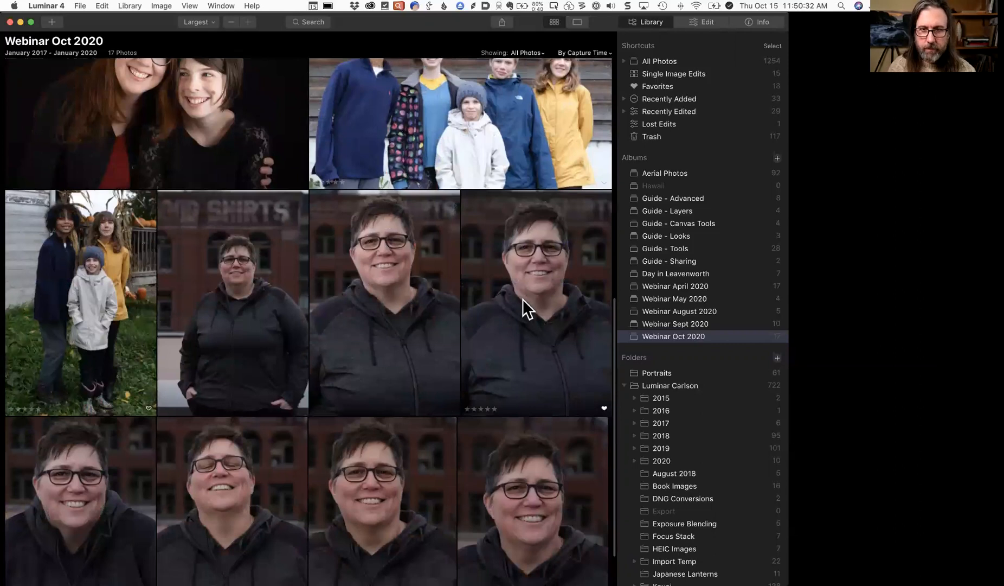
double_click(523, 299)
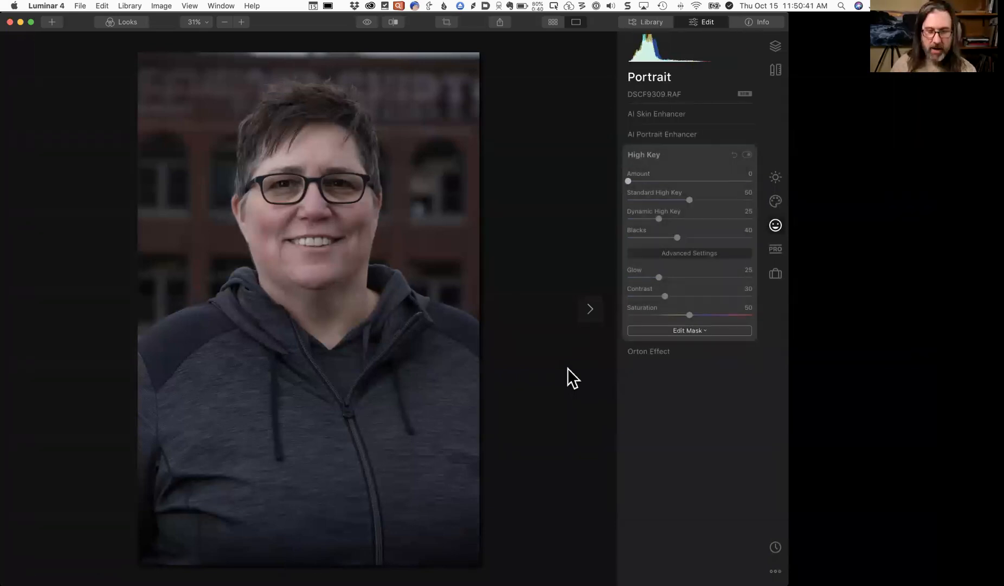
key("g")
scroll(535, 378, "down", 3)
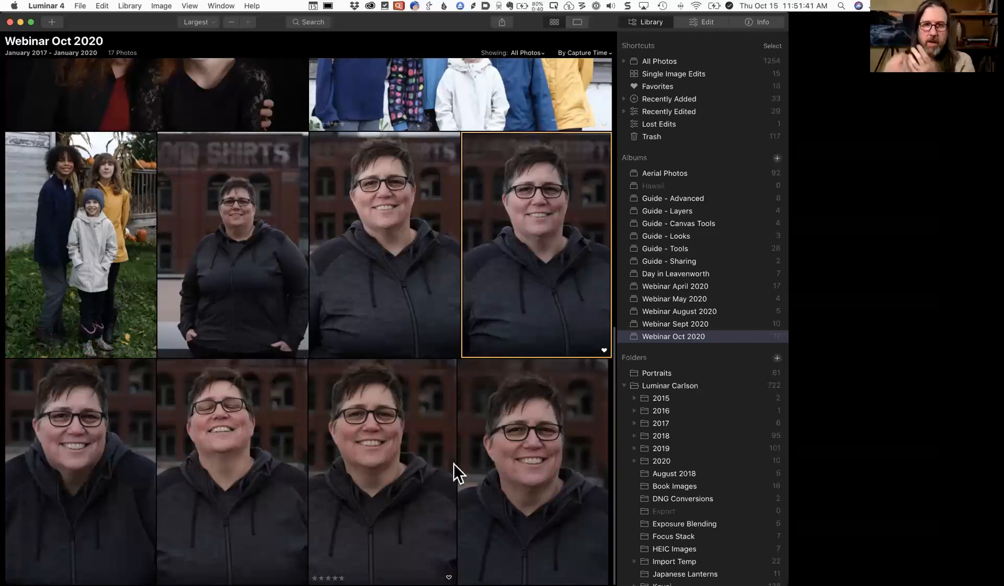
Reopen DSCF9309.RAF for editing and set the AI Portrait Enhancer's Face Light to 65 and Eye Enhancer to 72
double_click(507, 250)
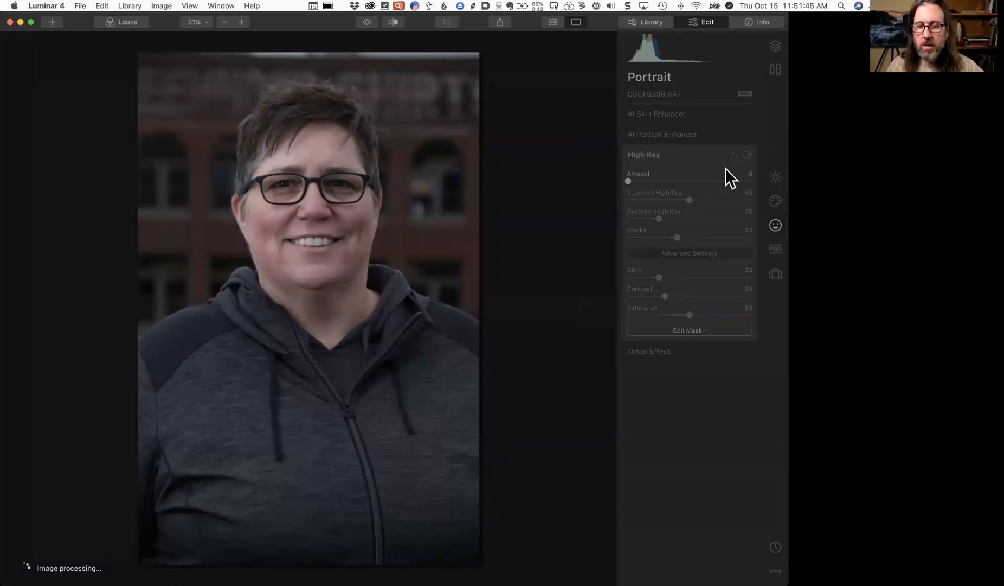
left_click(714, 133)
left_click_drag(632, 161, 712, 161)
left_click_drag(648, 230, 723, 232)
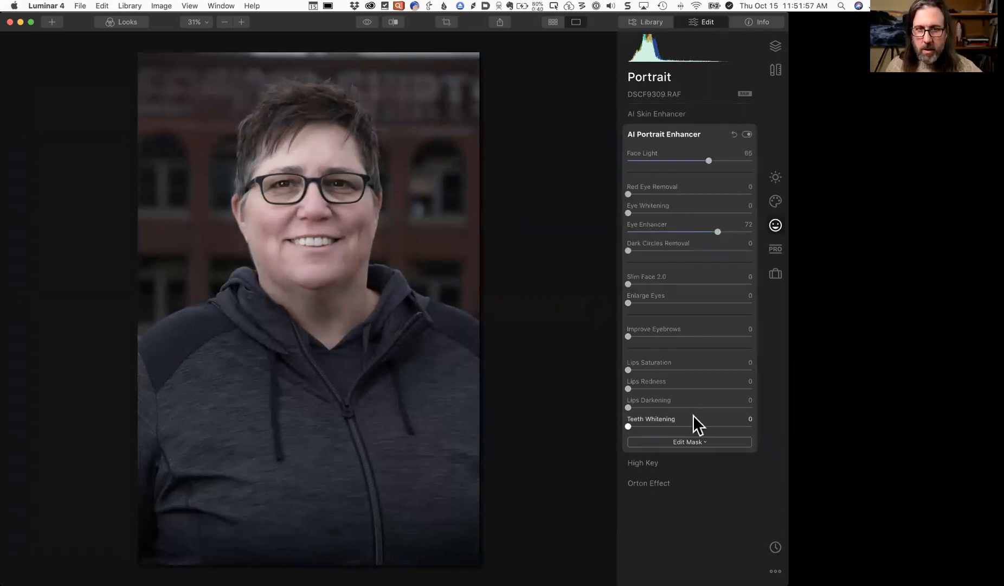
Set Lips Darkening to 74, Lips Redness to 88 and Teeth Whitening to 18 in the AI Portrait Enhancer
left_click_drag(646, 406, 719, 407)
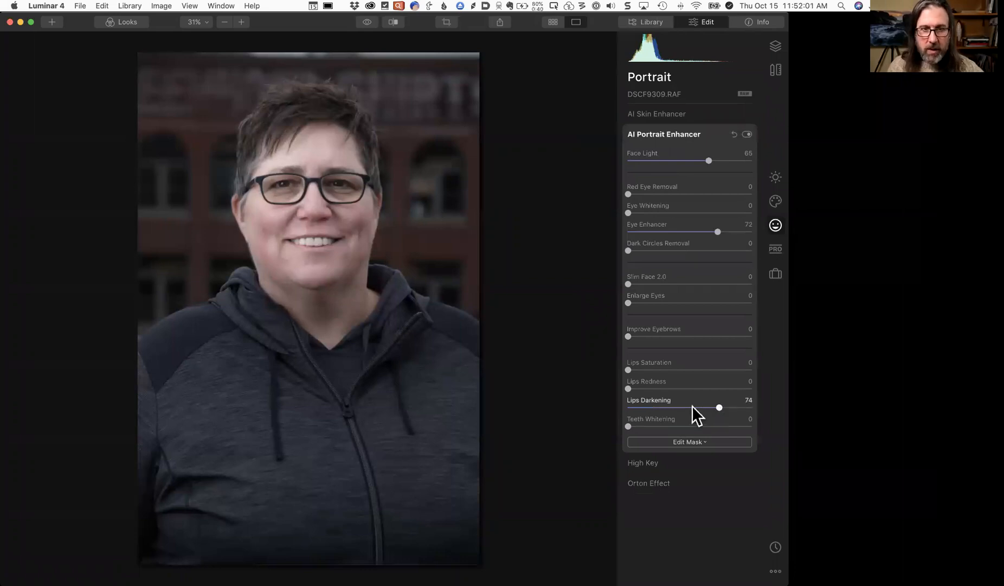
left_click_drag(647, 387, 720, 389)
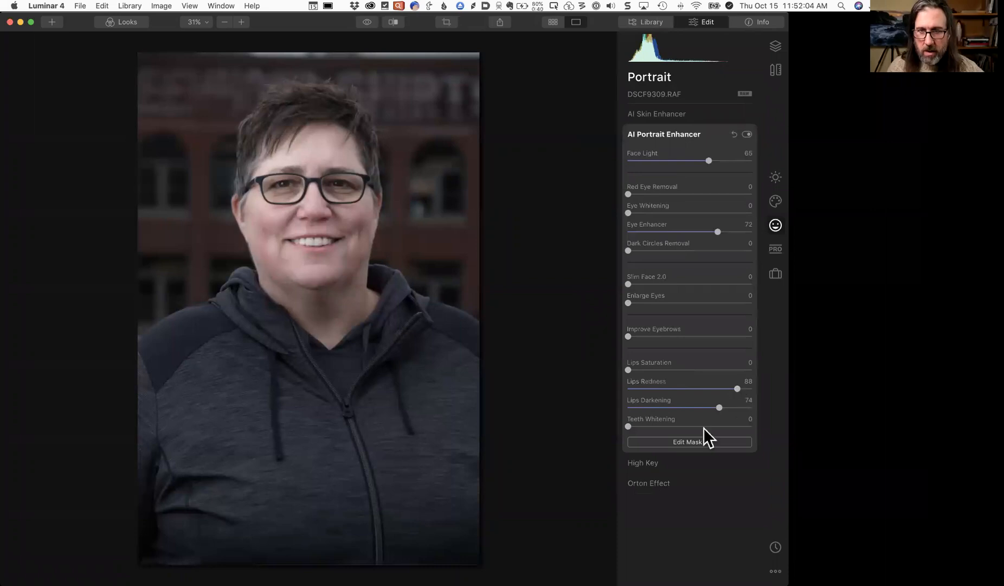
left_click(655, 427)
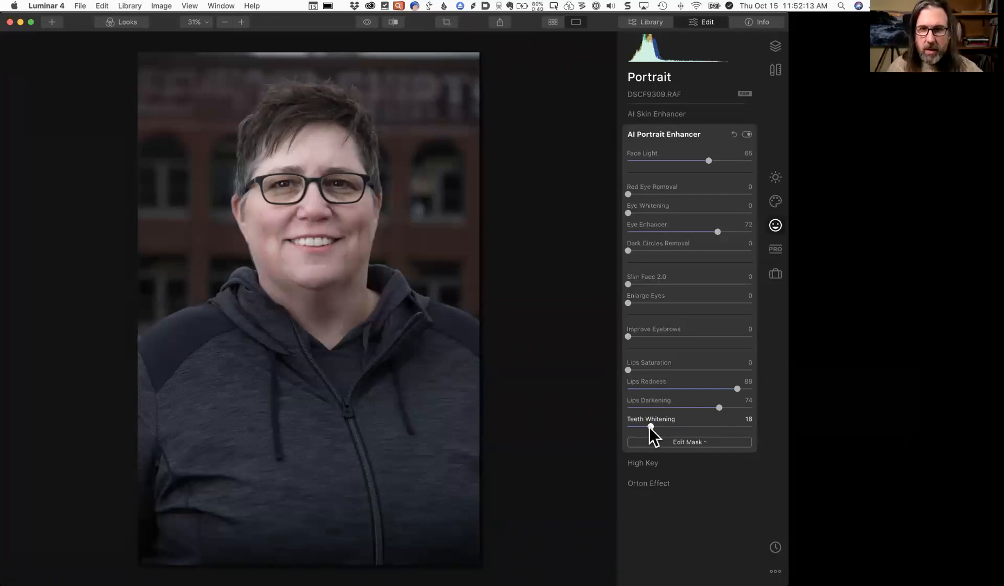
Set AI Accent to 78 in AI Enhance for the hoodie portrait
left_click(777, 178)
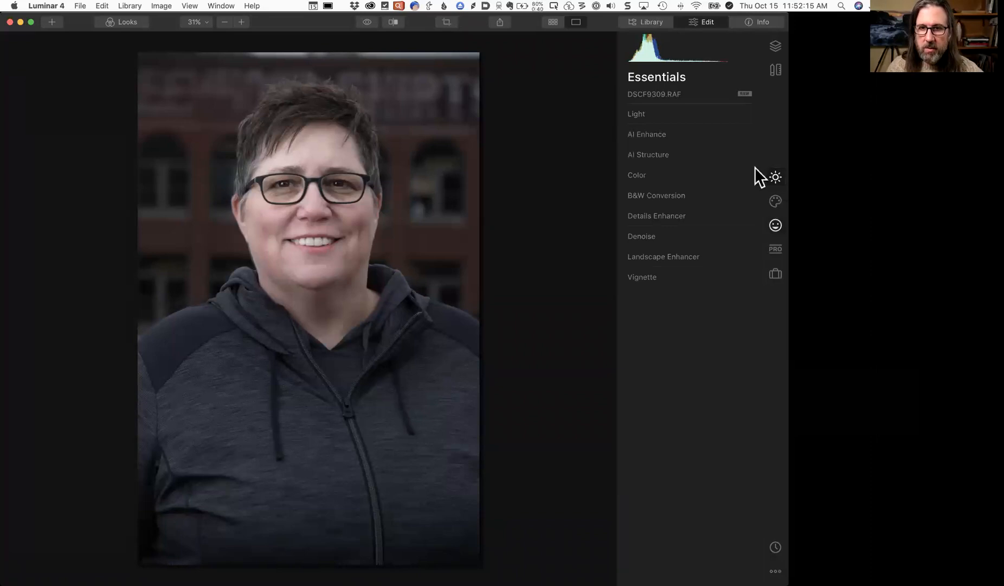
left_click(690, 133)
left_click_drag(650, 160, 723, 161)
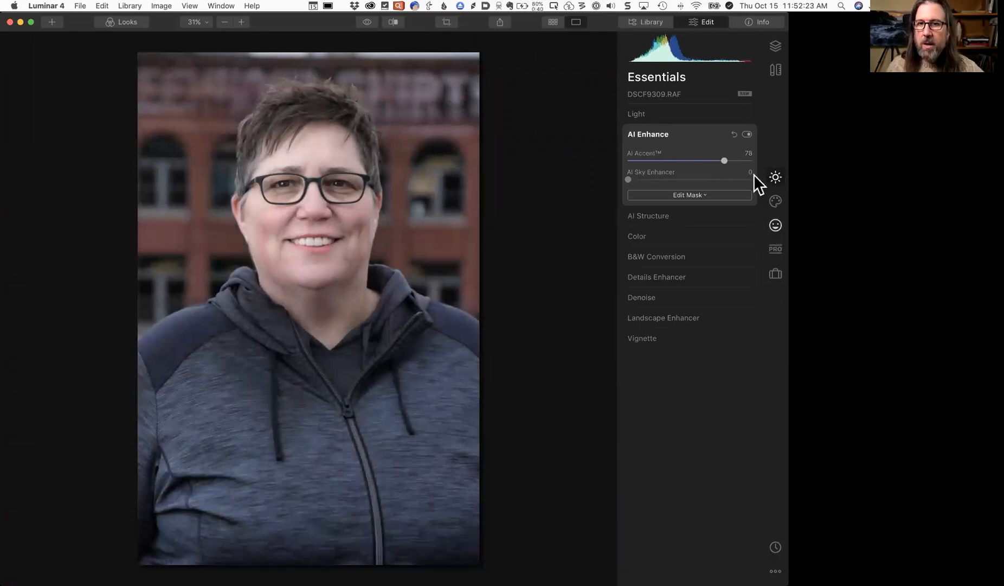
Set the AI Skin Enhancer Amount to 51 for the hoodie portrait
left_click(777, 228)
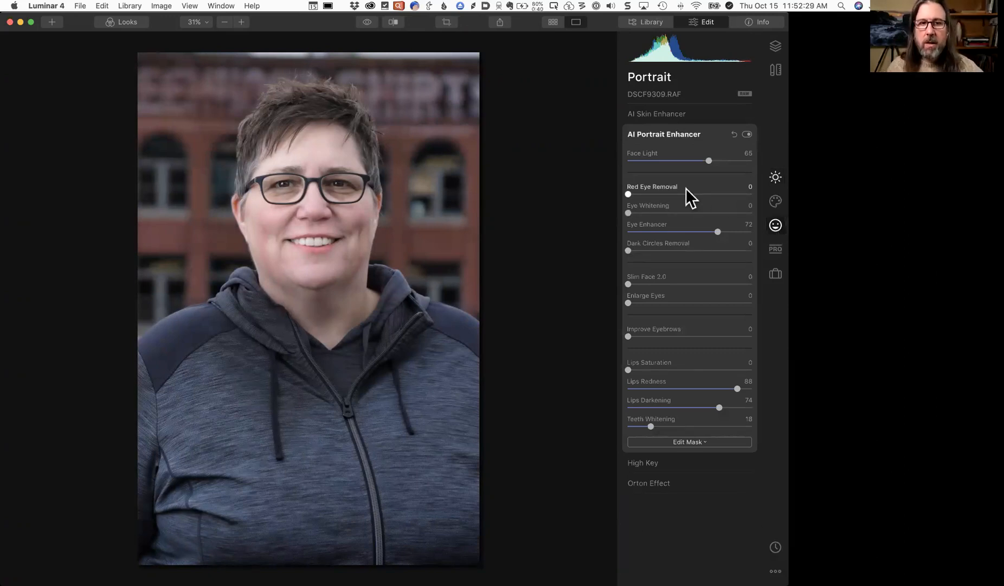
left_click(702, 114)
left_click_drag(654, 137, 690, 137)
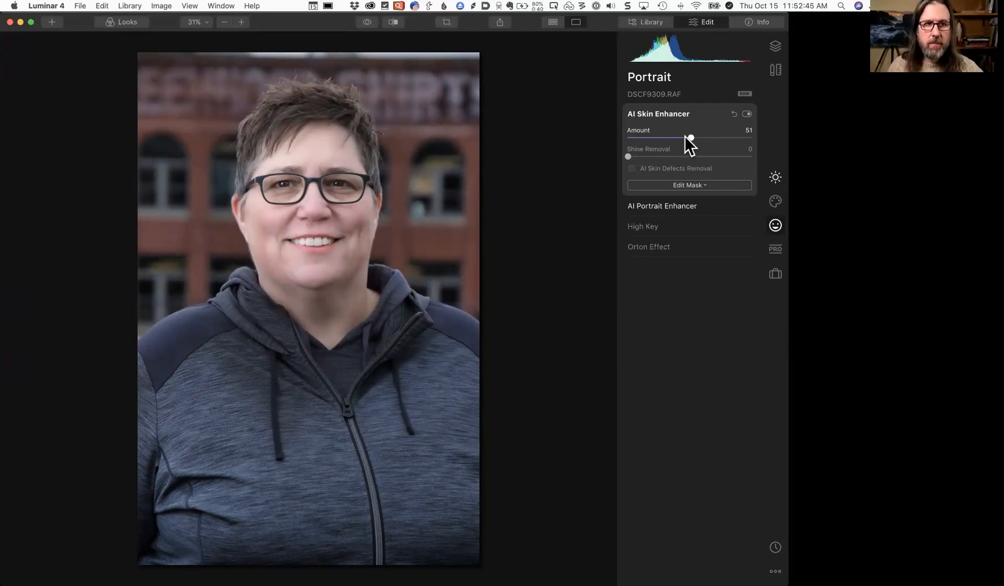
Copy the adjustments of DSCF9309.RAF and return to the Library
left_click(163, 7)
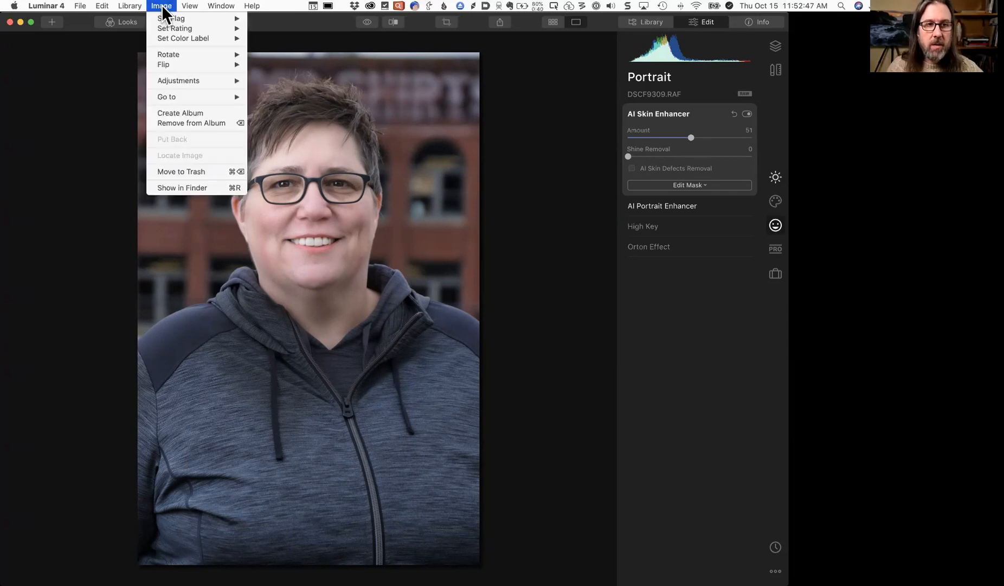
mouse_move(169, 80)
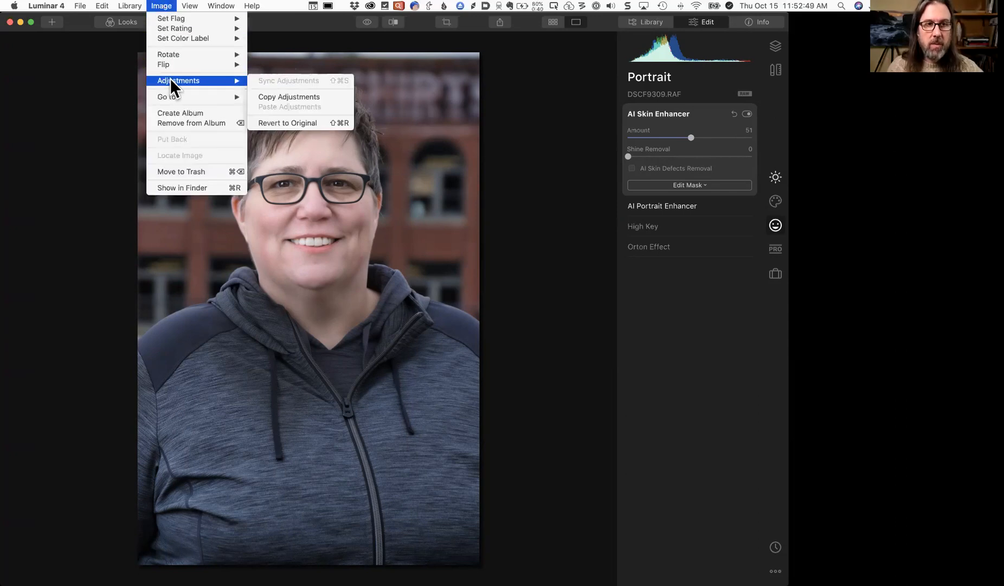
left_click(310, 97)
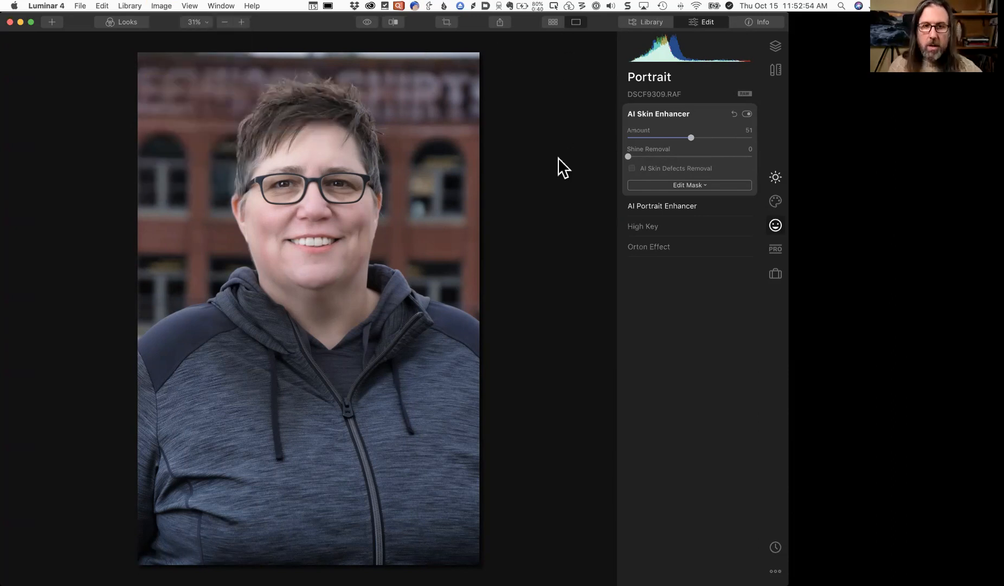
key("g")
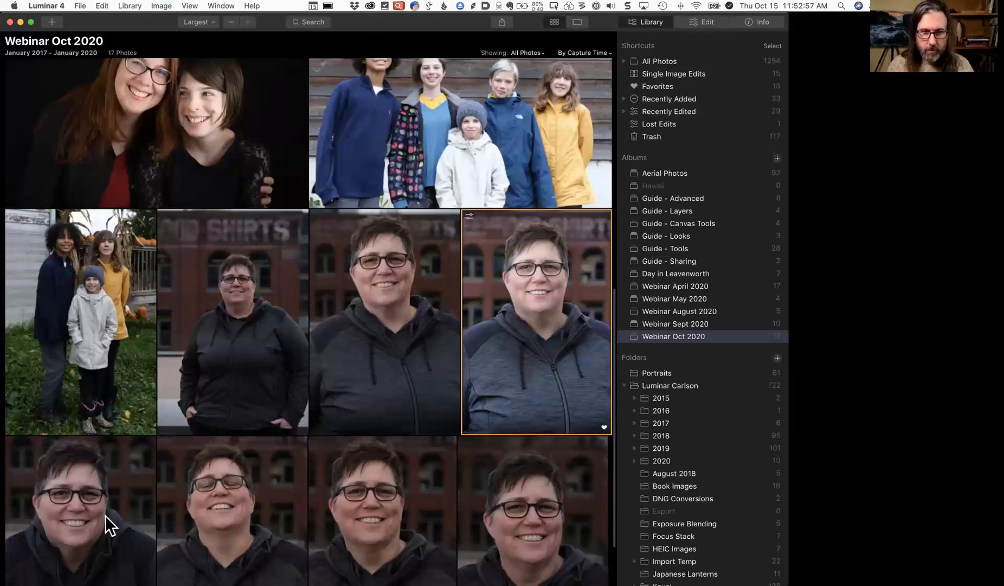
Select all seven photos of the person in the hoodie and paste the copied adjustments onto them
left_click(522, 502, "shift")
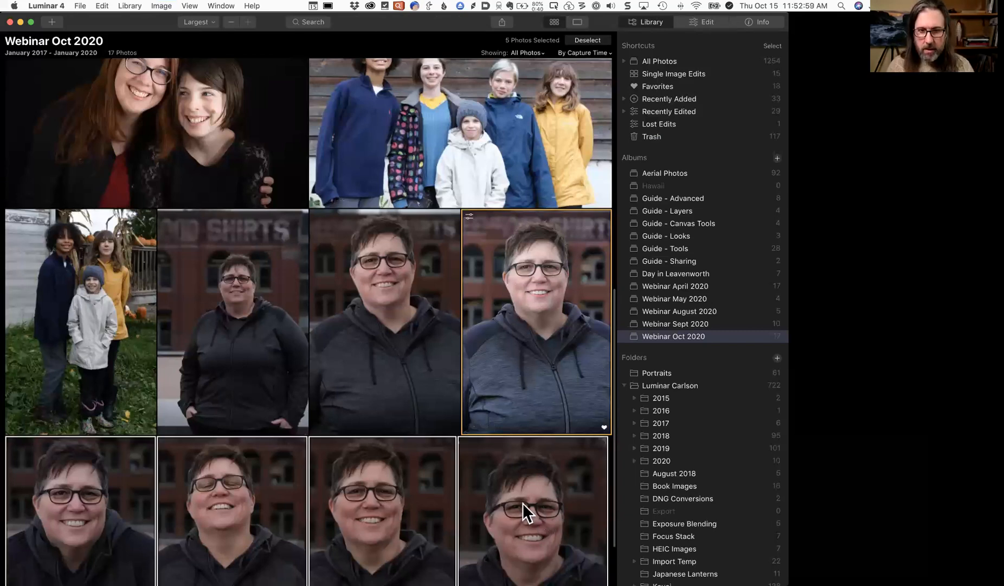
scroll(523, 503, "down", 3)
left_click(389, 307, "super")
left_click(269, 300, "super")
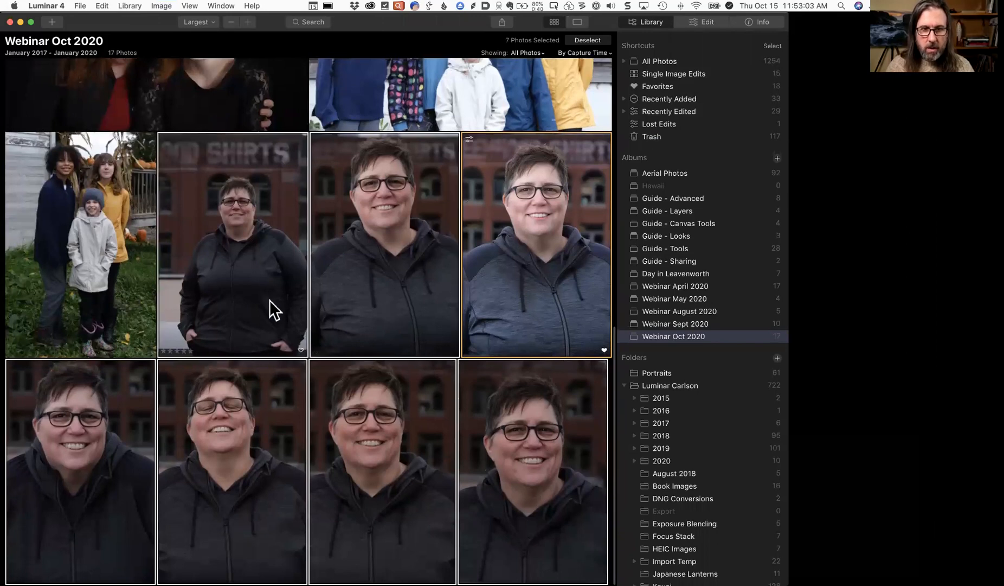
left_click(161, 6)
mouse_move(164, 76)
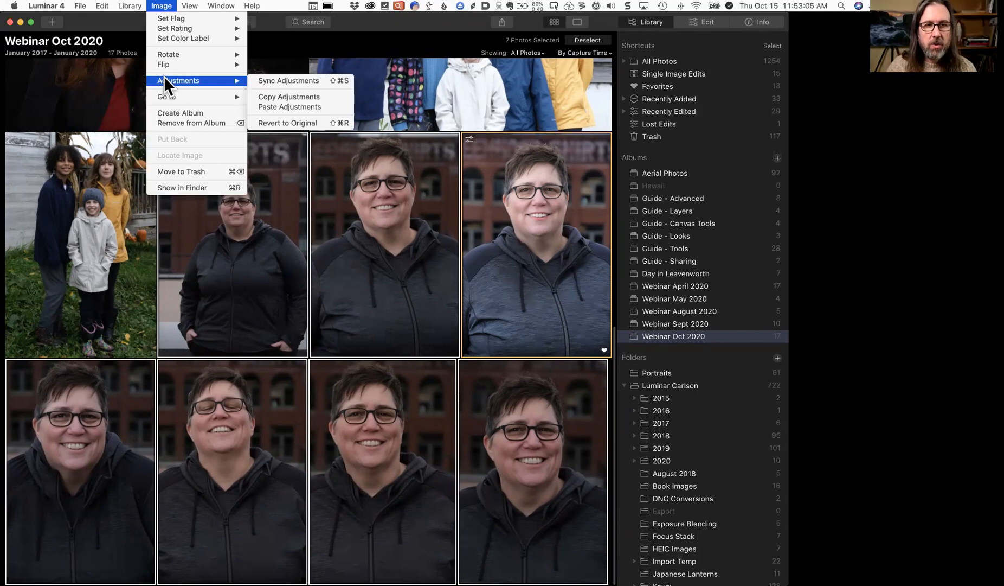
left_click(297, 102)
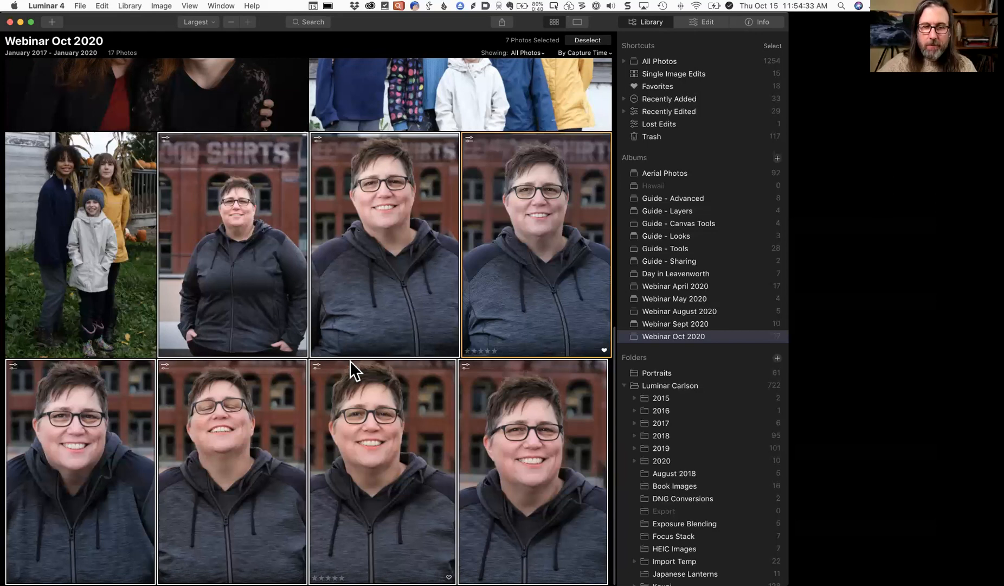
Open the Batch Processing window to view its image loading options, and close it without loading any photos
left_click(104, 219)
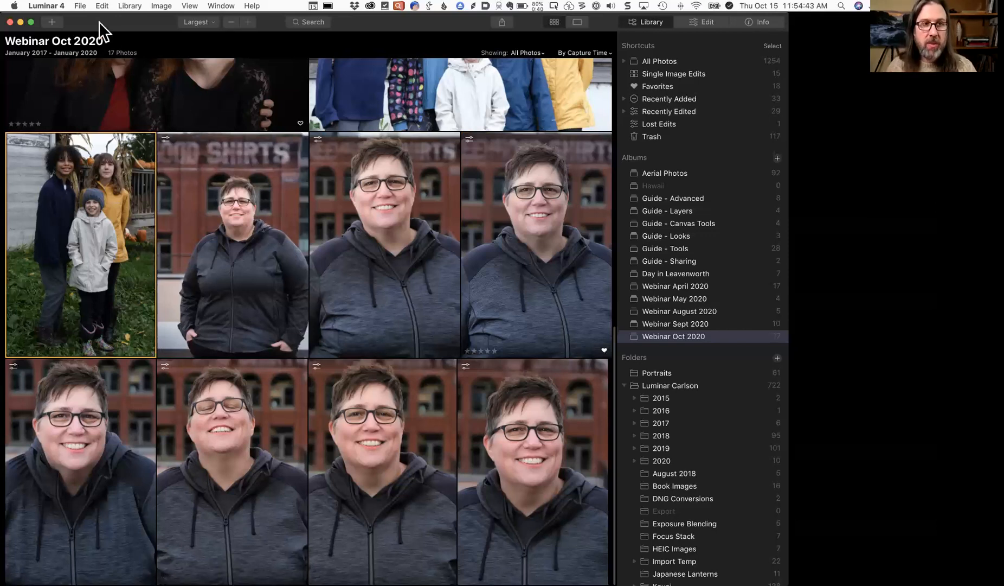
left_click(79, 6)
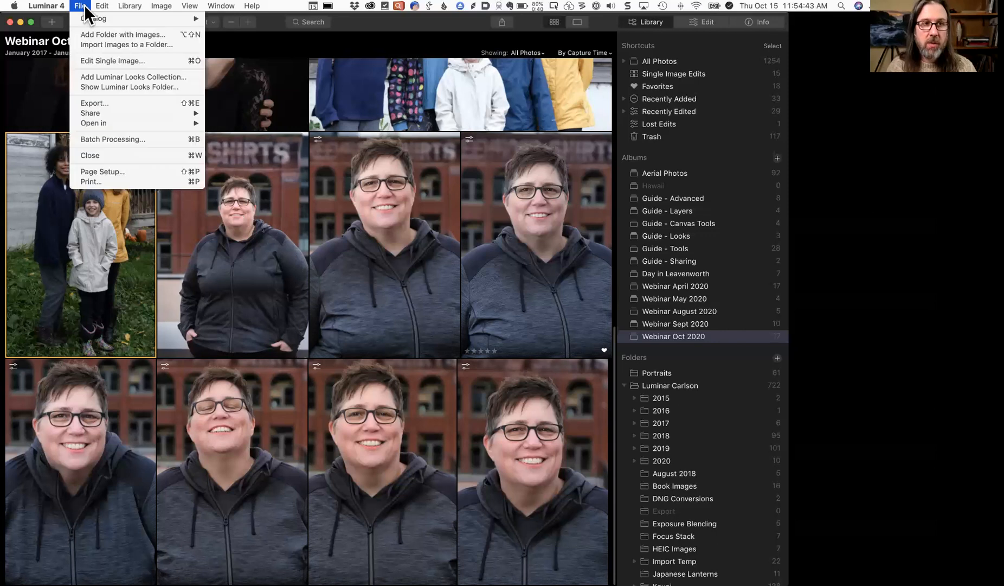
left_click(123, 139)
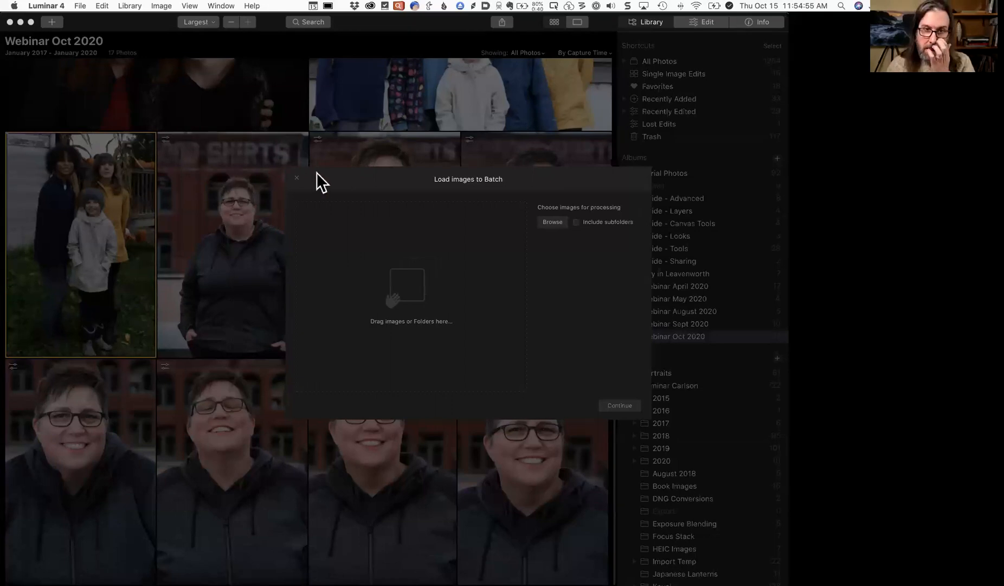
left_click(297, 177)
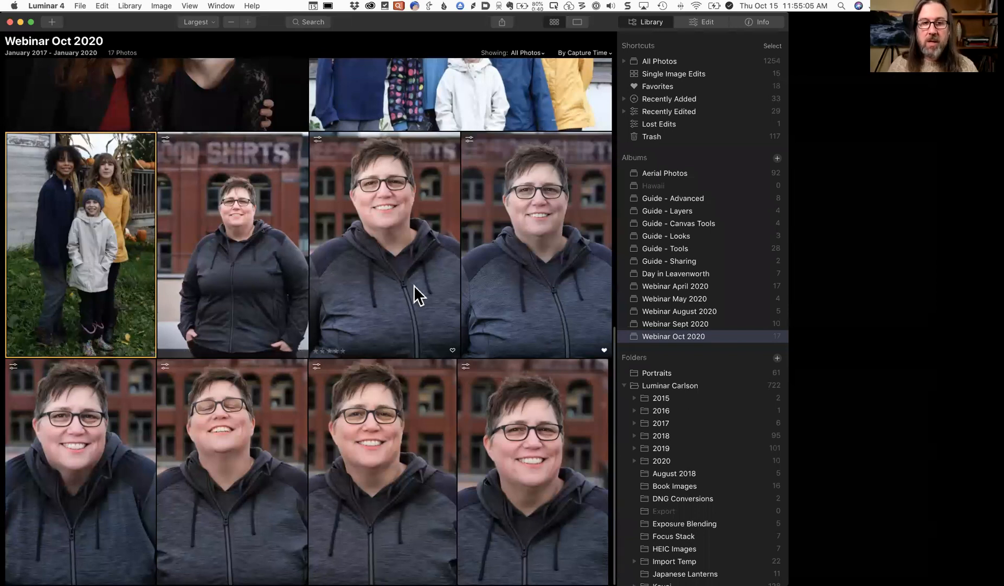
double_click(530, 282)
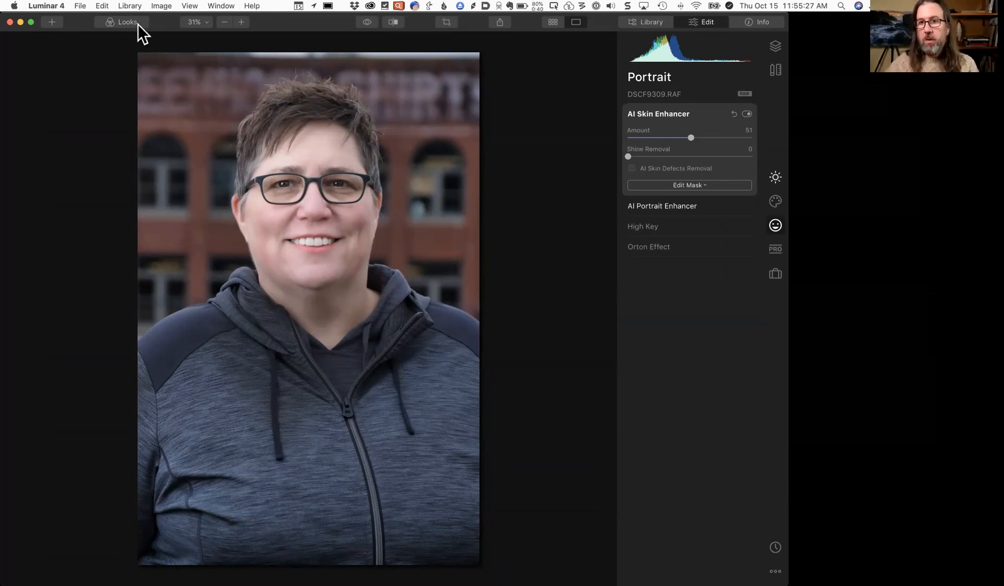
key("super+q")
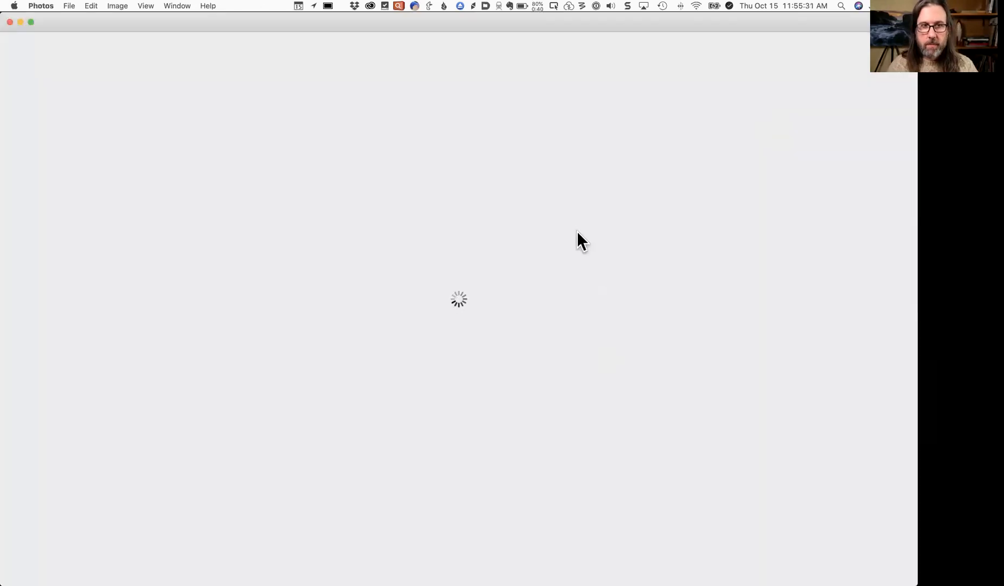
key("super+Tab")
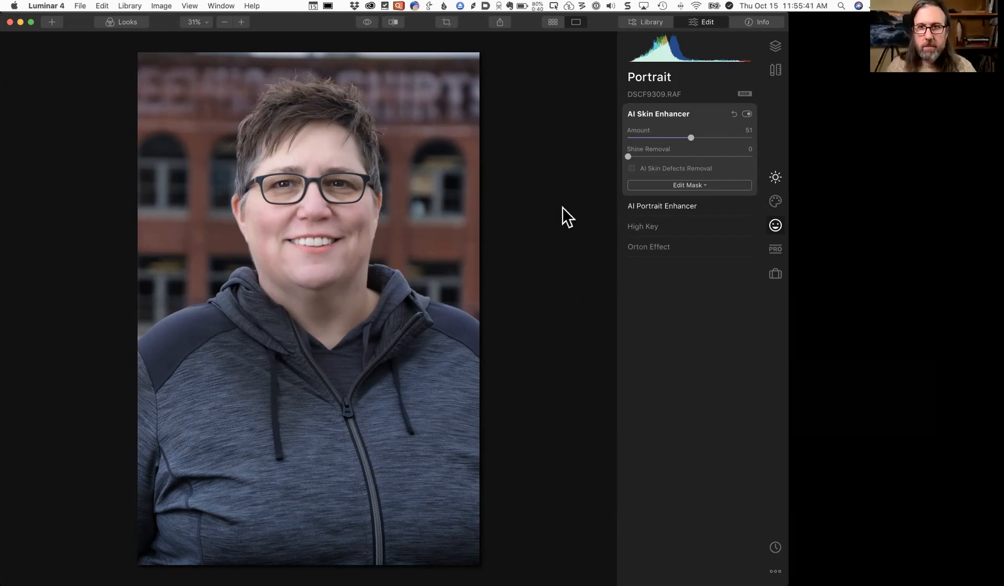
key("super+Tab")
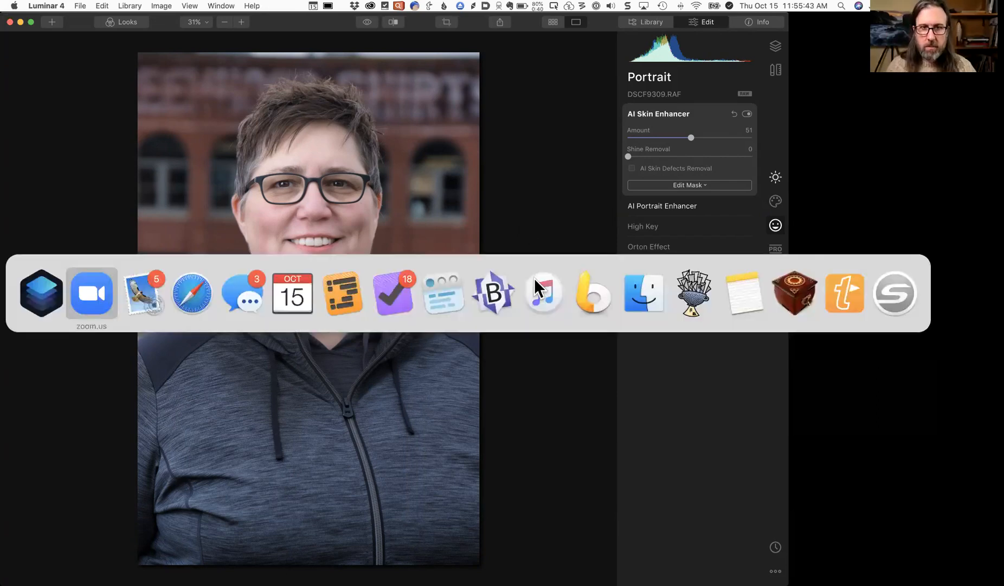
key("super+Tab")
key("super+shift+Tab")
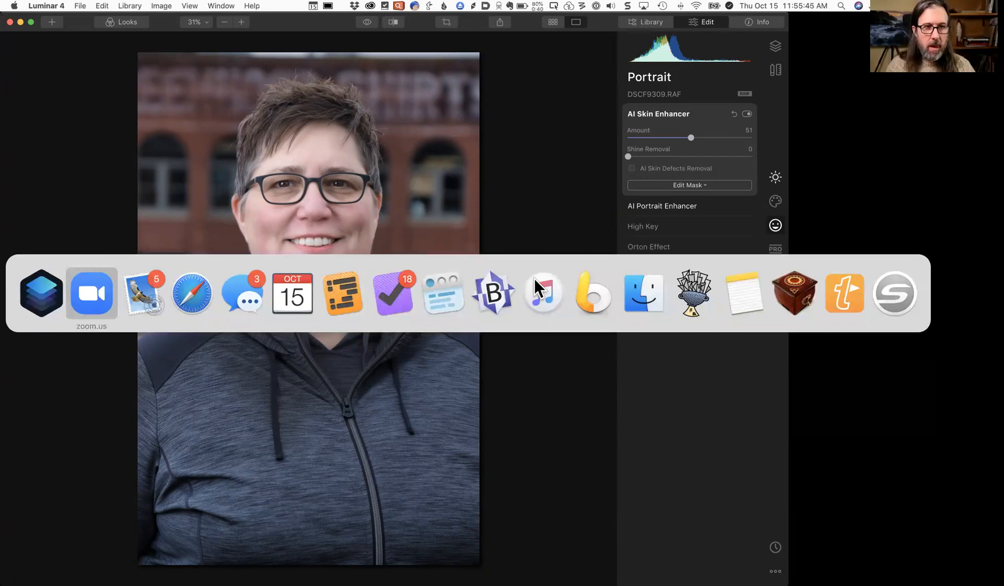
key("super+Tab")
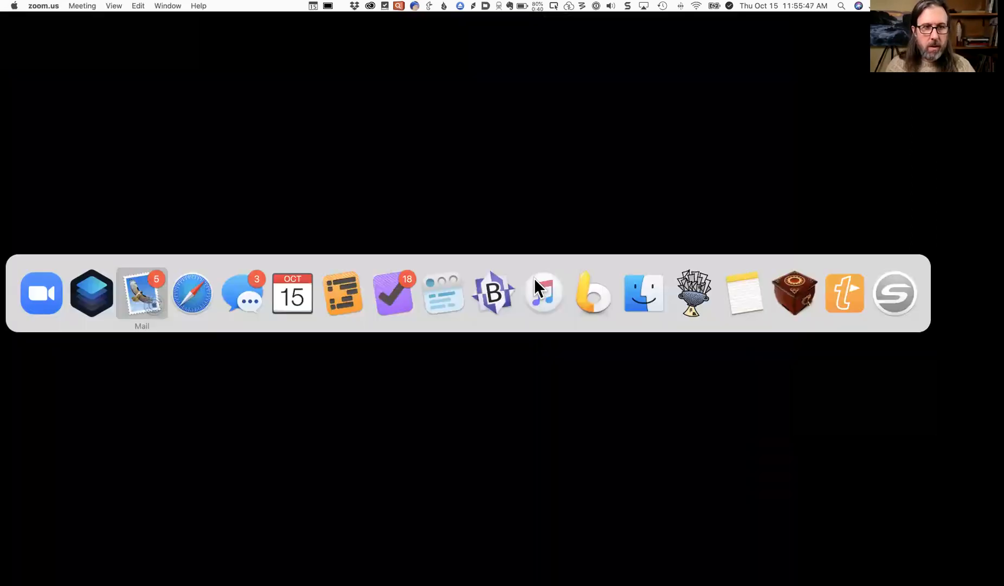
key("super+shift+Tab")
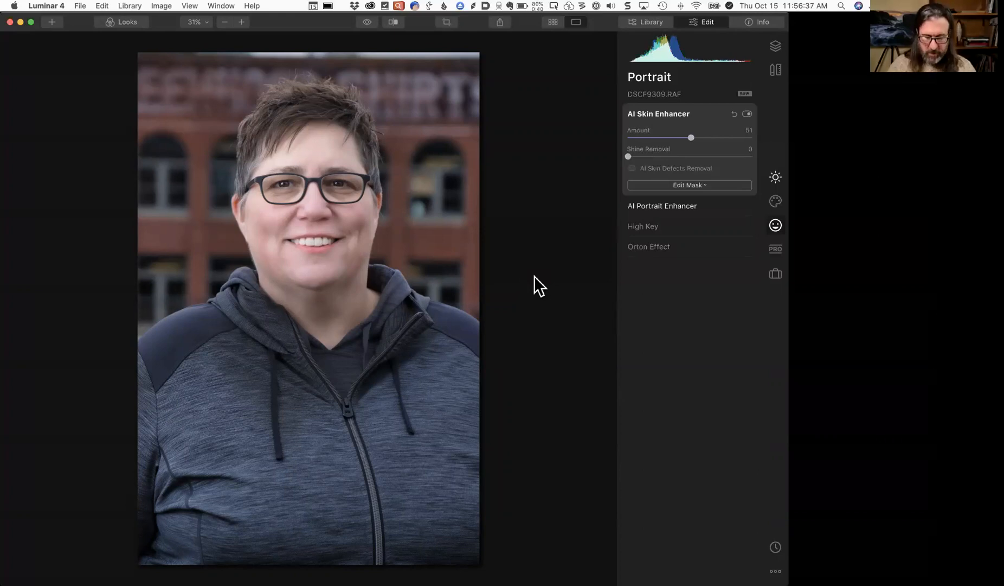
Look through the Webinar Oct 2020 album up to its first photos, and go back to the hoodie portraits in Edit
key("g")
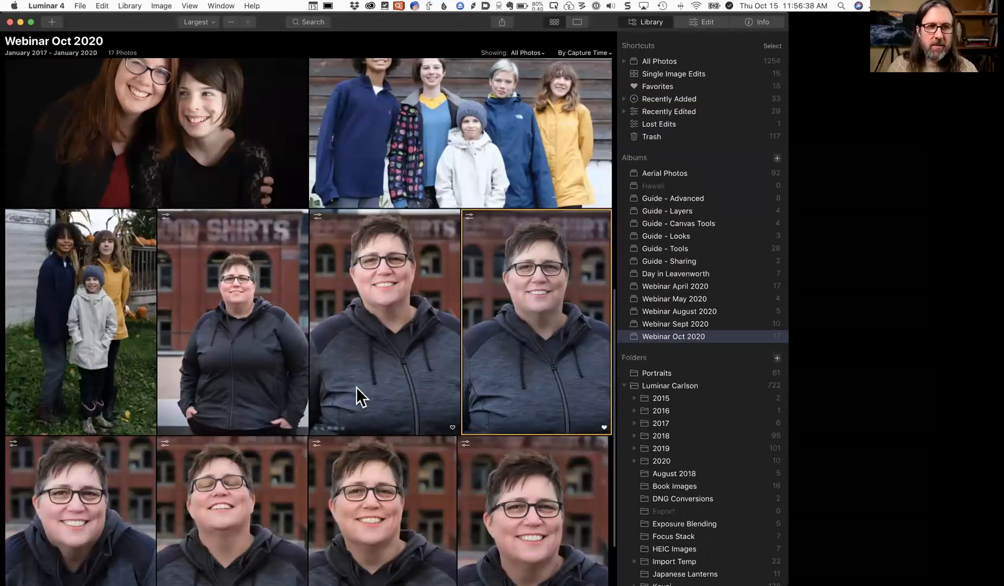
scroll(356, 386, "up", 8)
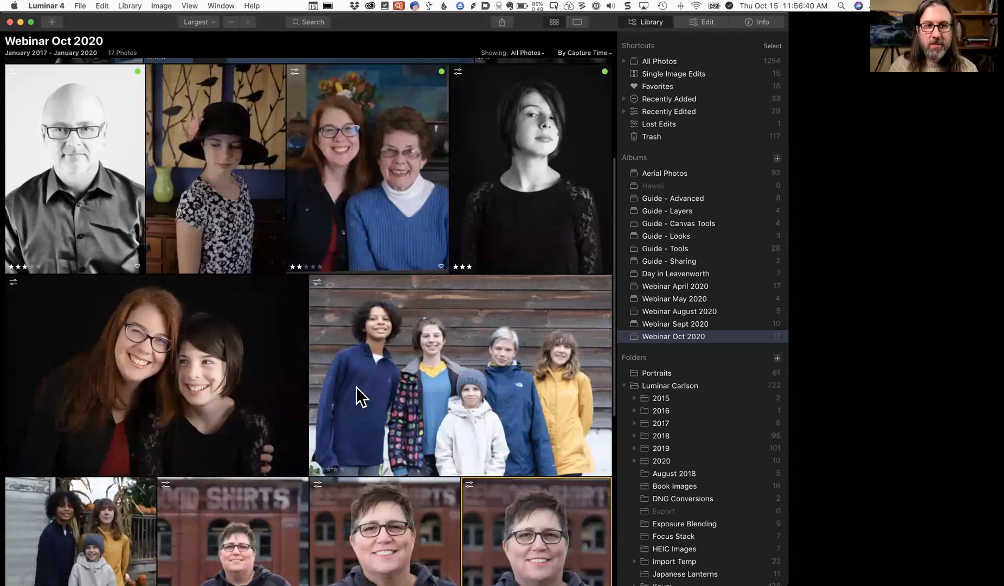
scroll(356, 387, "up", 4)
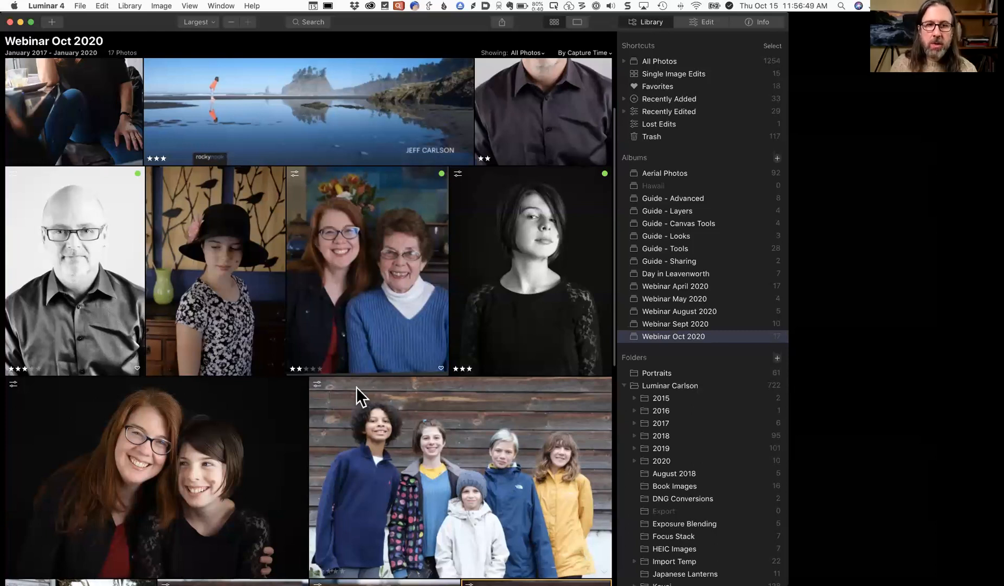
scroll(356, 387, "up", 4)
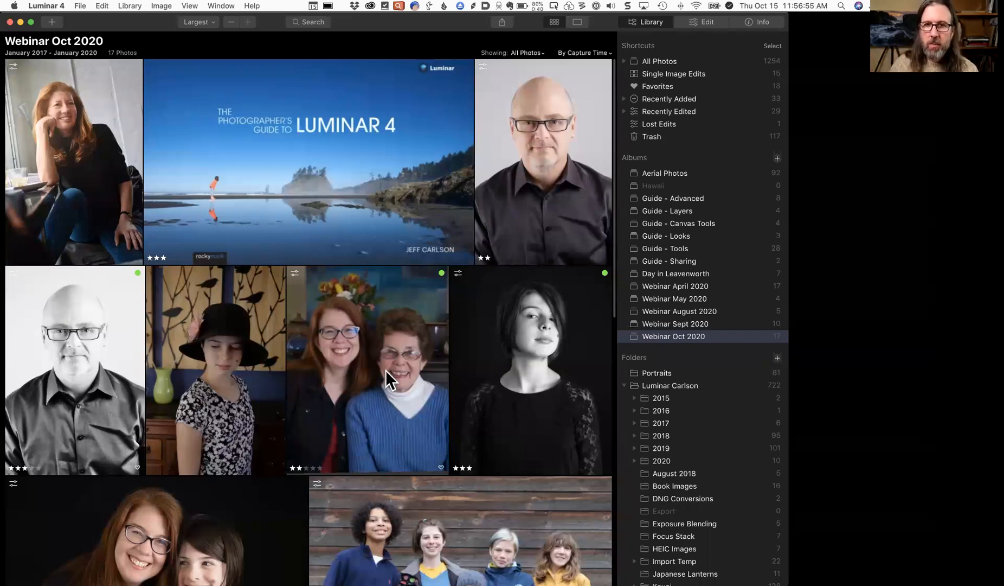
left_click(703, 23)
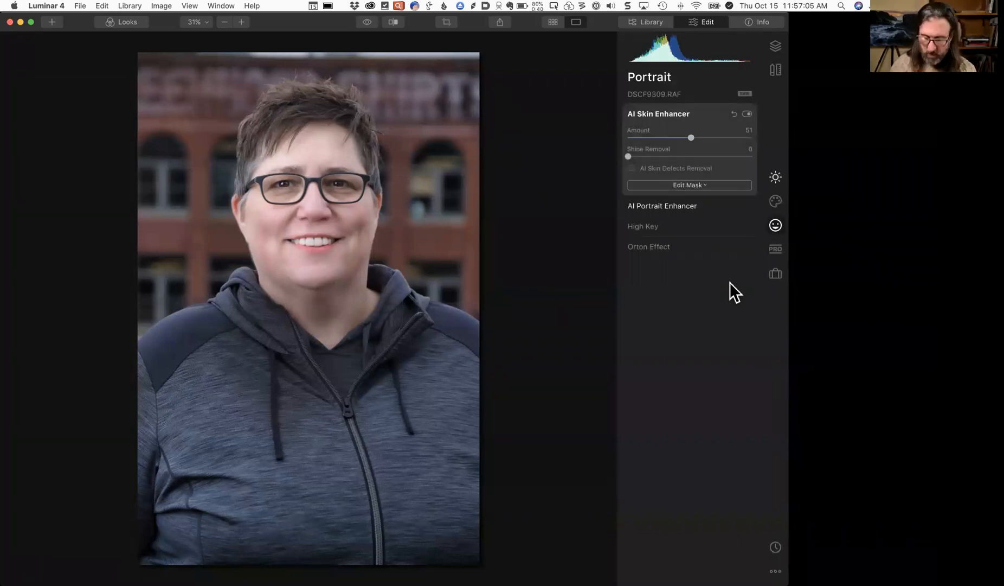
key("Right")
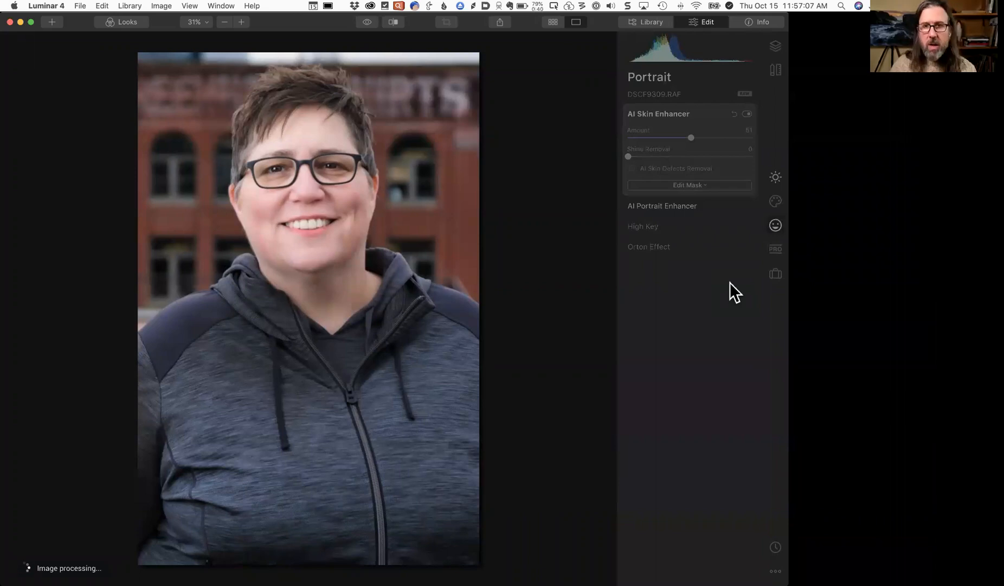
Return to the album and open its first photo, the red-haired woman leaning on her hand, for editing
key("g")
scroll(184, 143, "up", 5)
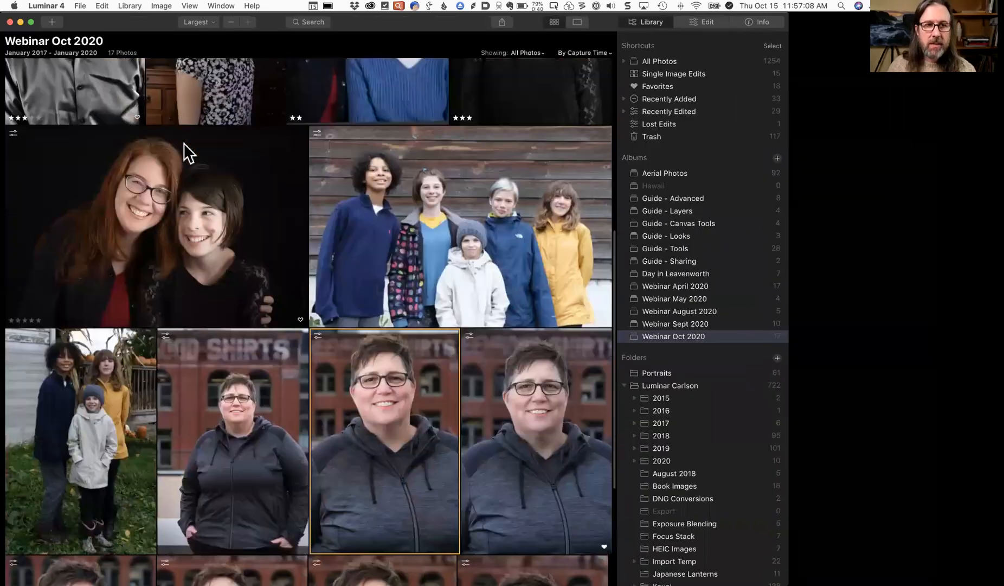
scroll(162, 201, "up", 5)
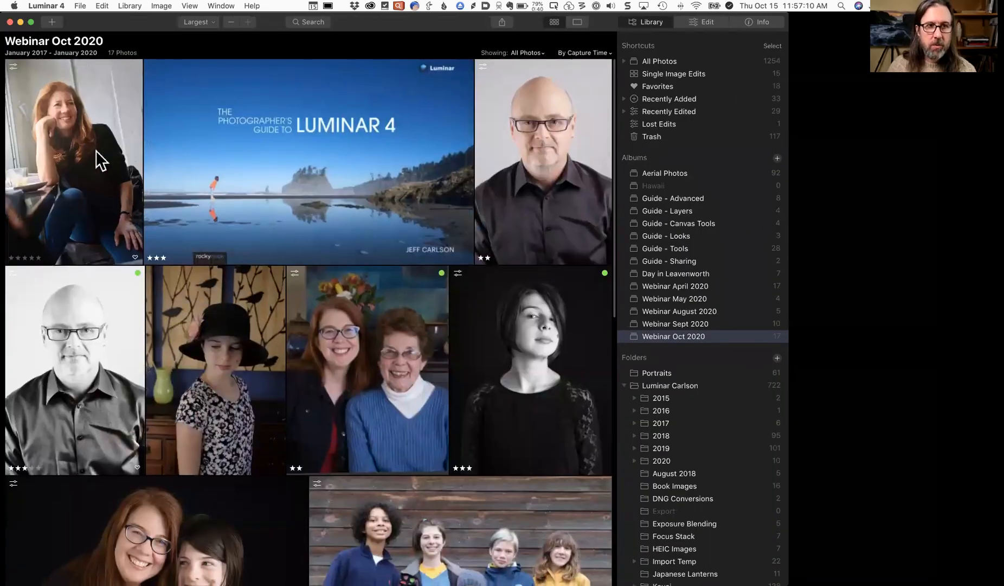
double_click(96, 150)
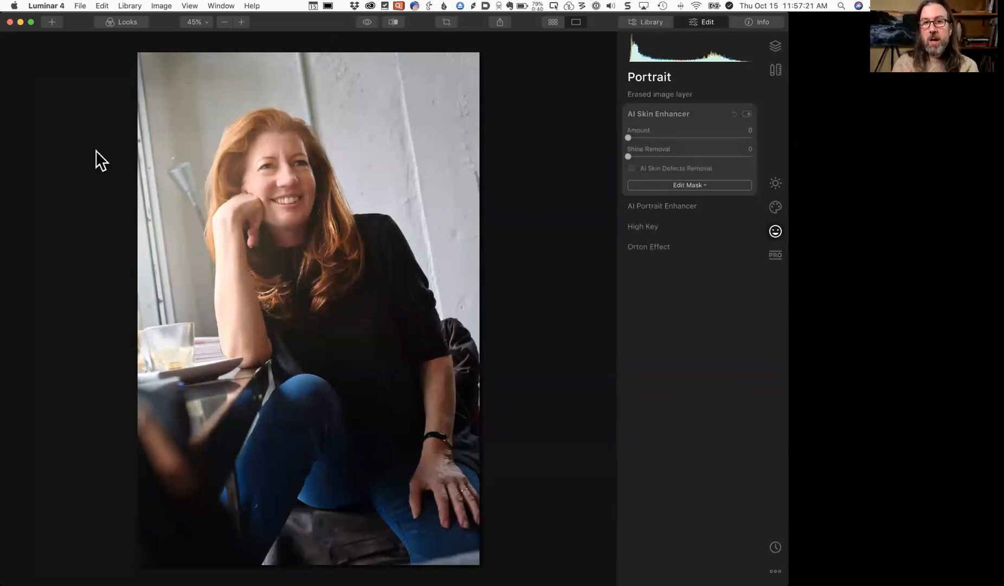
scroll(96, 149, "down", 1)
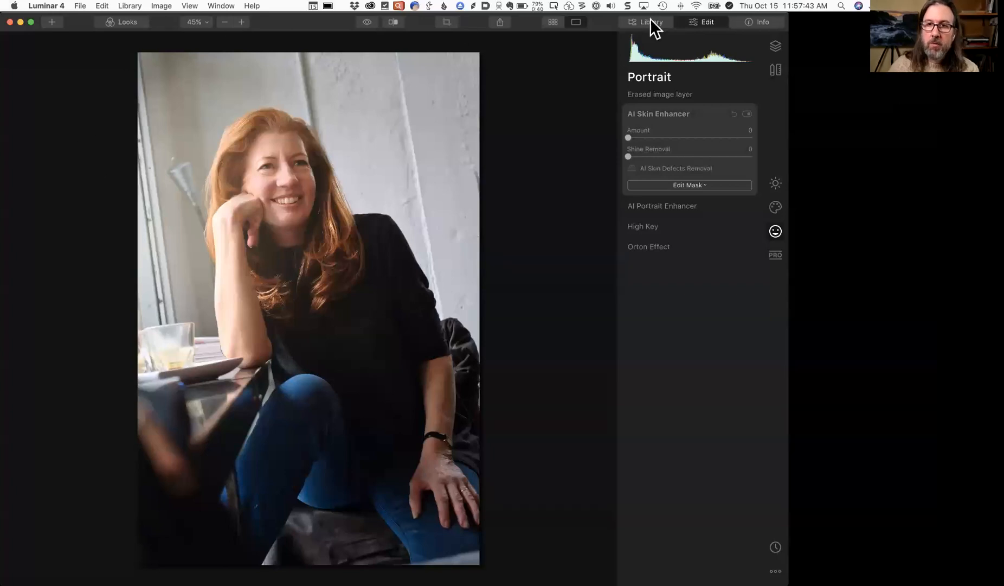
Show the layers of the red-haired woman's portrait and examine the options for creating a new layer
left_click(775, 46)
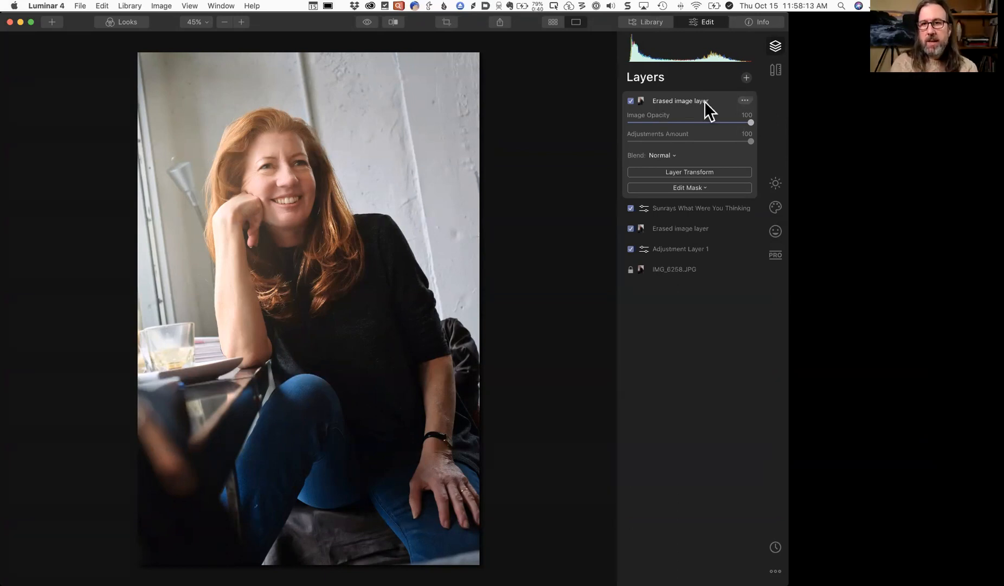
left_click(747, 77)
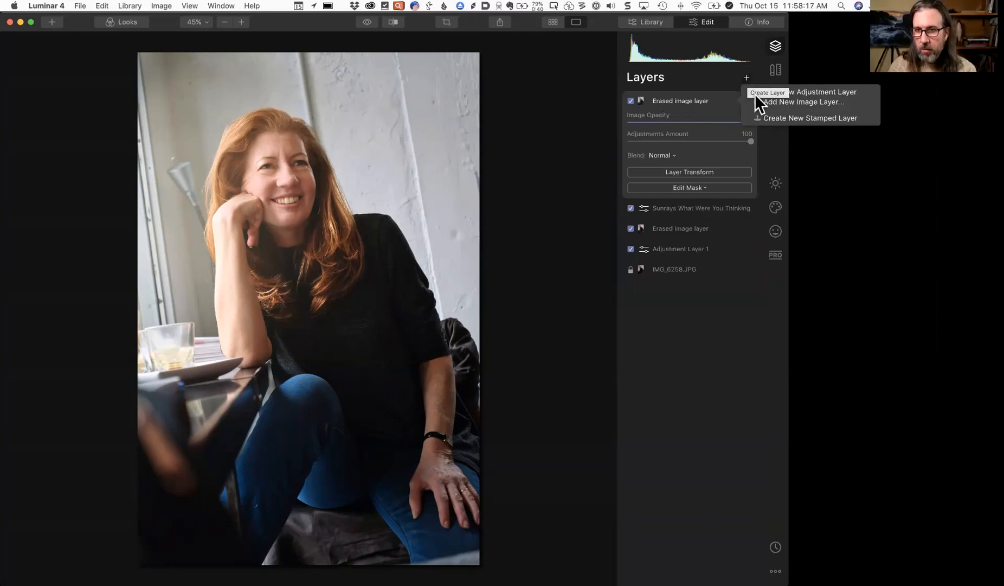
left_click(722, 77)
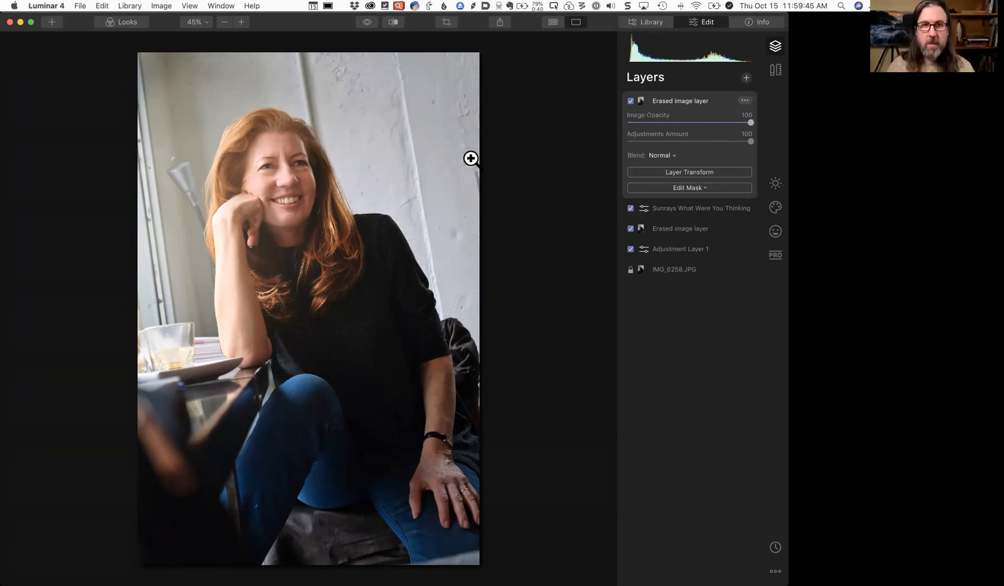
Reopen the hoodie portrait DSCF9309.RAF and set Lips Redness and Lips Darkening to 0 in AI Portrait Enhancer
key("g")
scroll(433, 385, "down", 3)
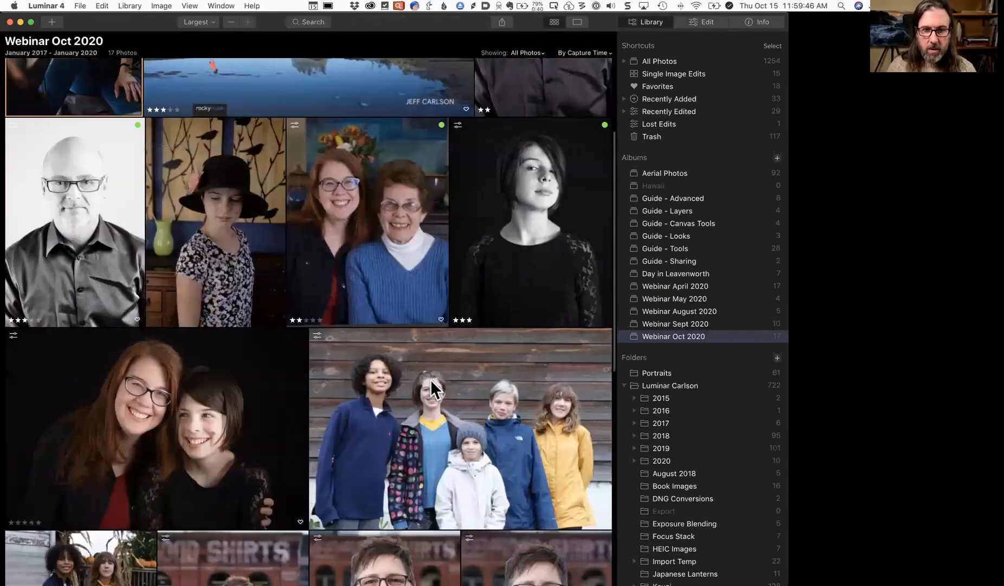
scroll(432, 386, "down", 10)
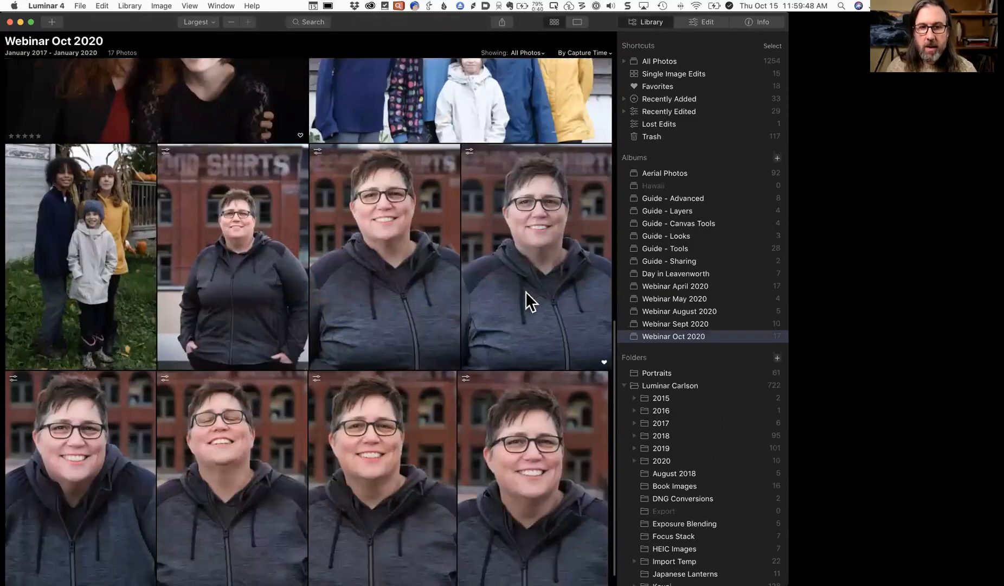
double_click(525, 274)
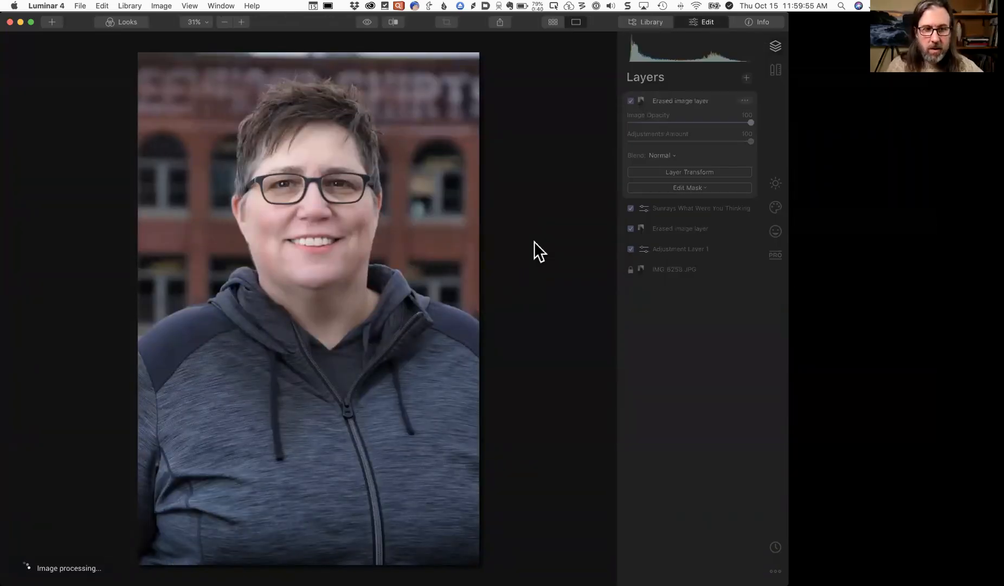
left_click(776, 201)
left_click(775, 222)
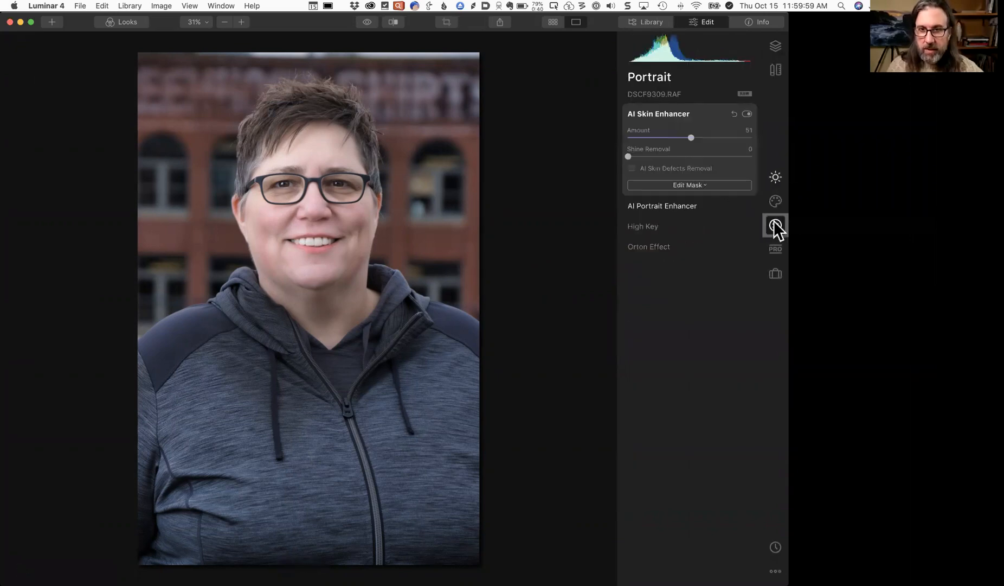
left_click(717, 206)
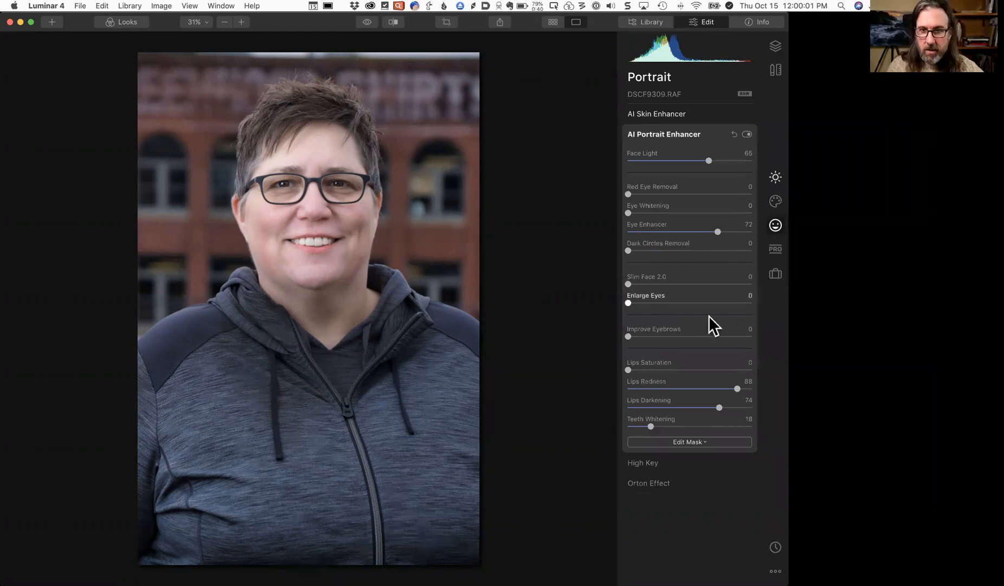
left_click_drag(735, 388, 605, 391)
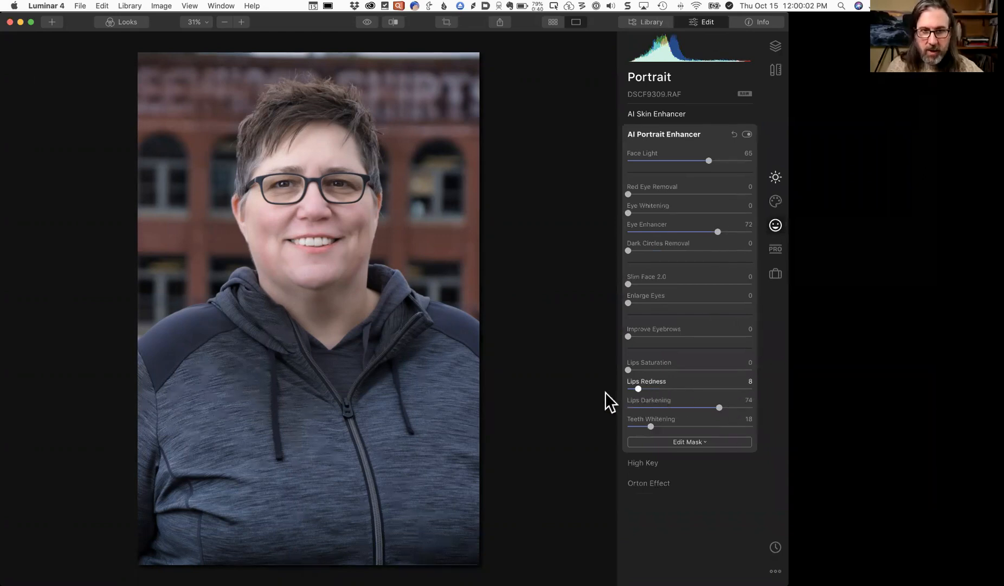
left_click_drag(720, 408, 617, 407)
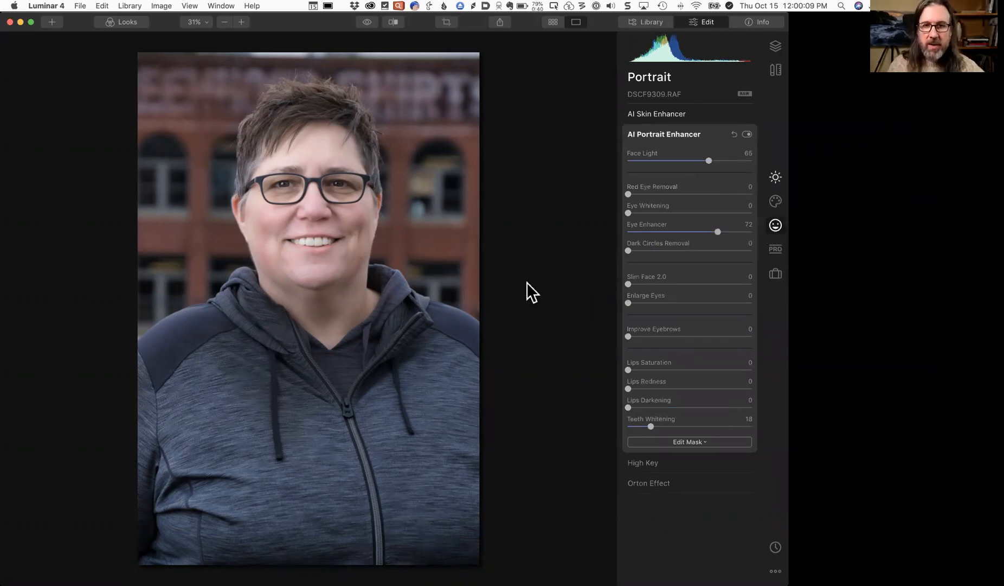
Convert DSCF9309.RAF to black and white with B&W Conversion and return to the Library
left_click(774, 175)
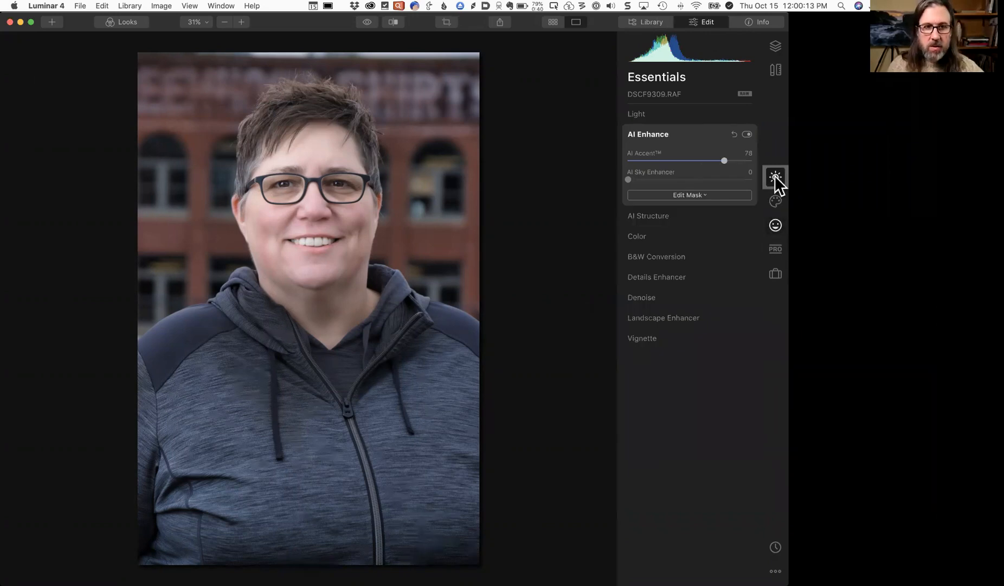
left_click(703, 255)
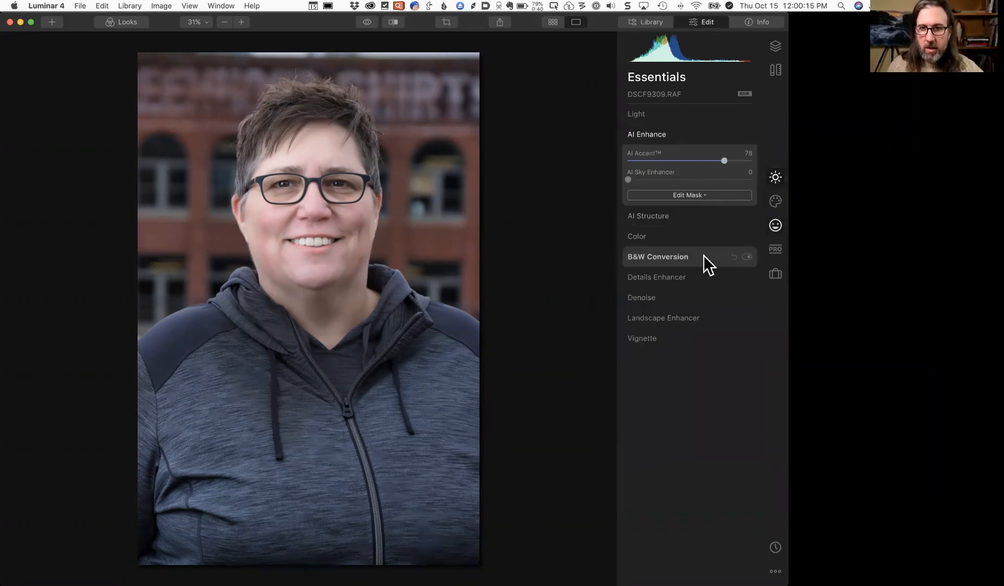
left_click(704, 214)
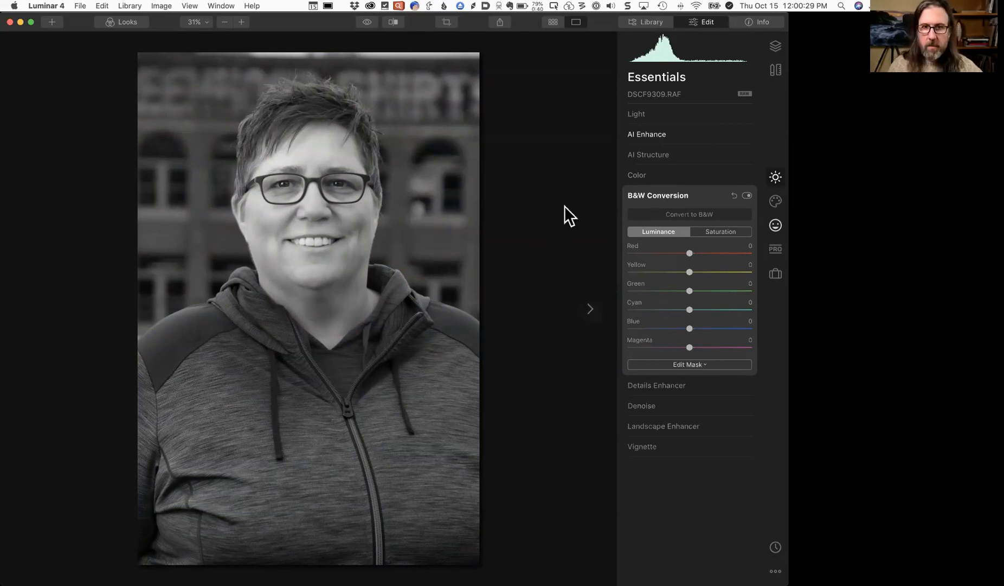
key("g")
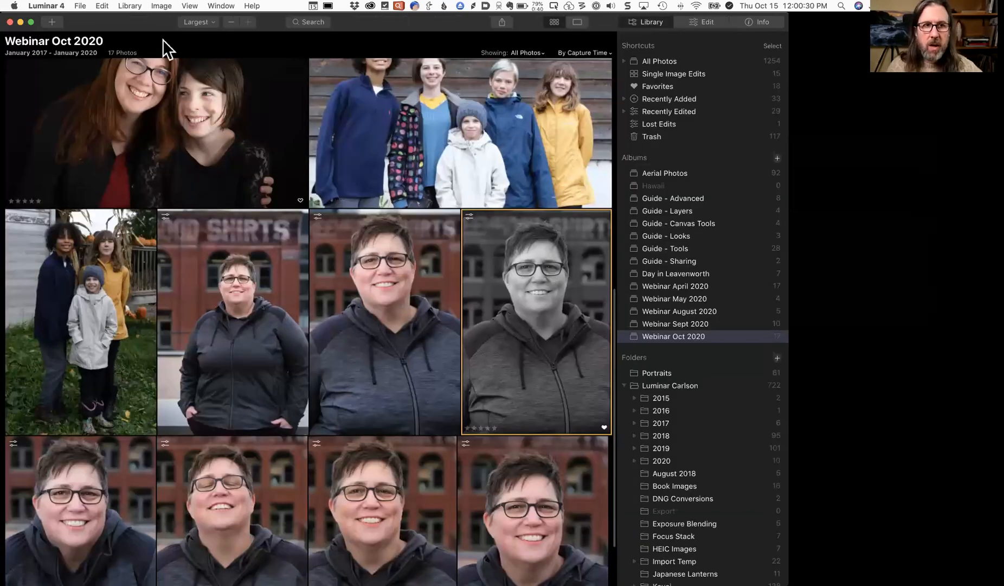
Copy the adjustments of the black-and-white hoodie portrait and paste them onto the album's last four hoodie portraits
left_click(161, 7)
mouse_move(172, 80)
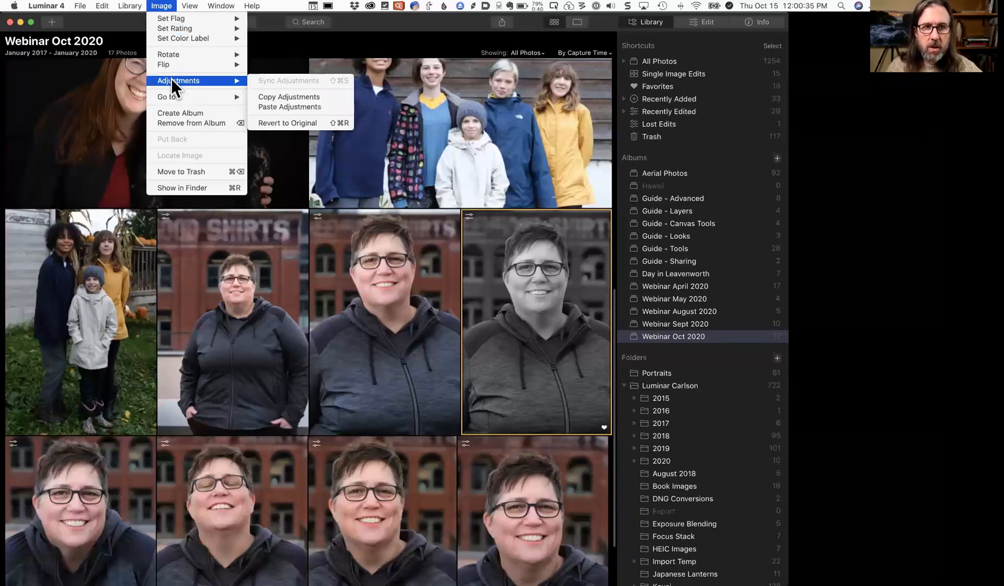
left_click(332, 96)
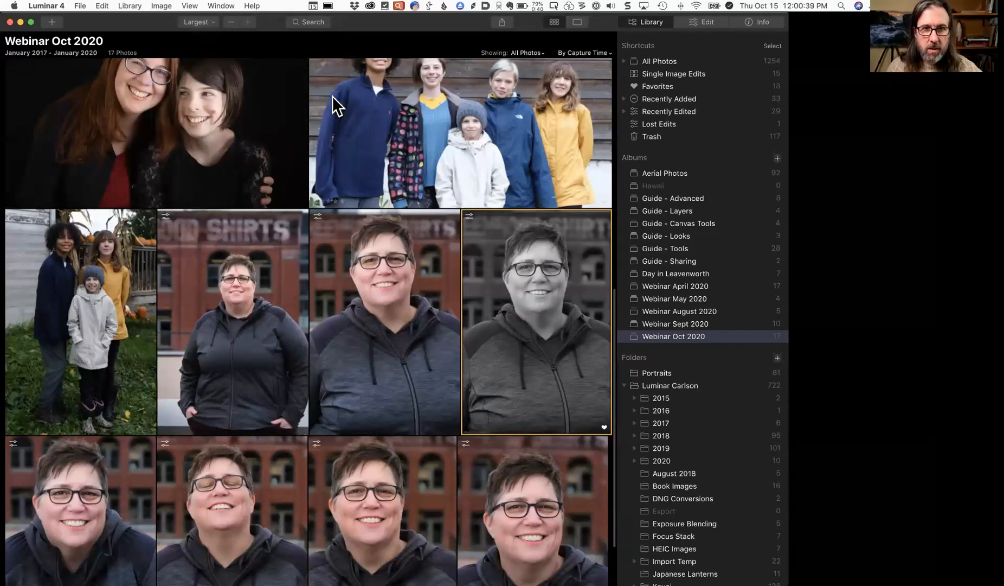
left_click(80, 528)
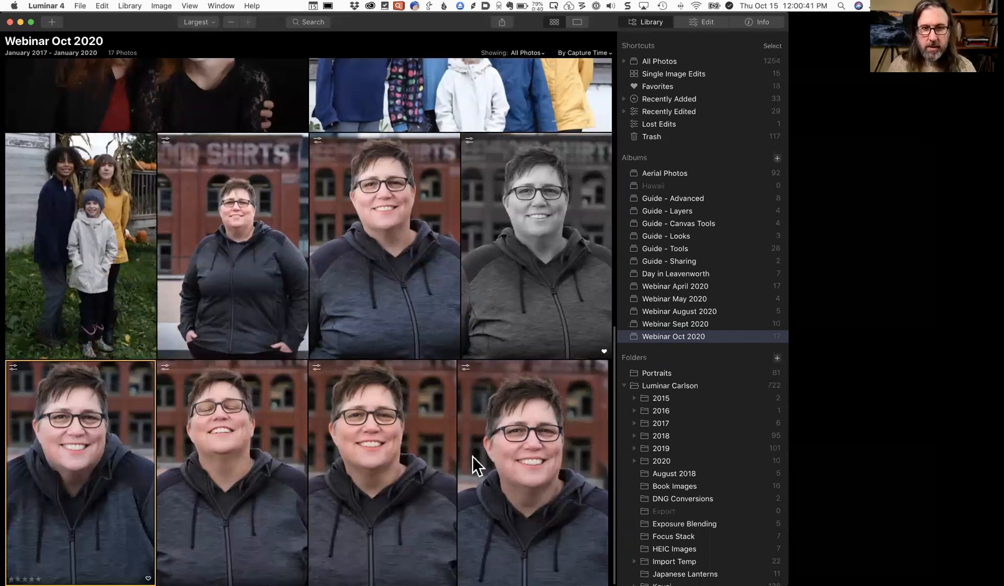
left_click(477, 465, "shift")
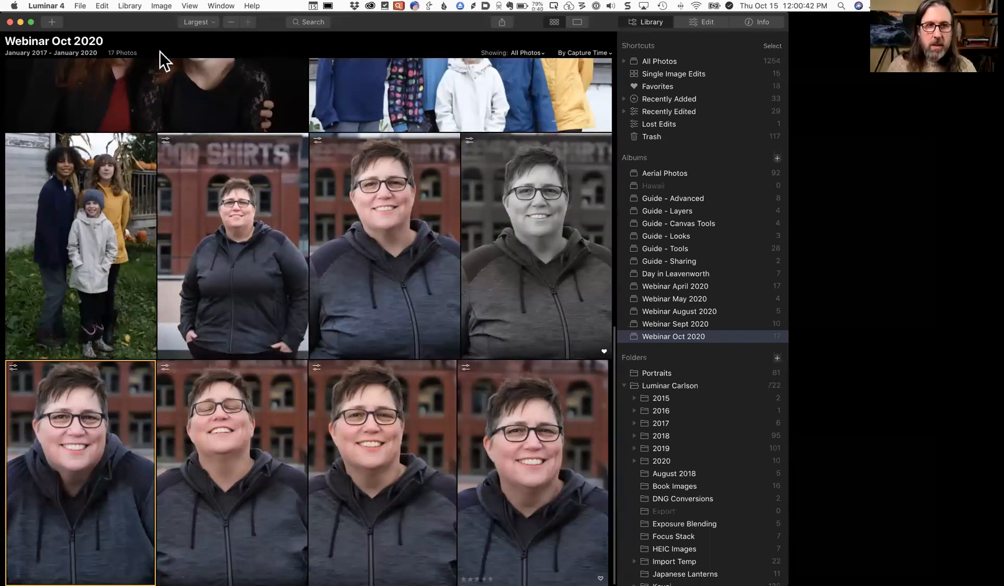
left_click(162, 7)
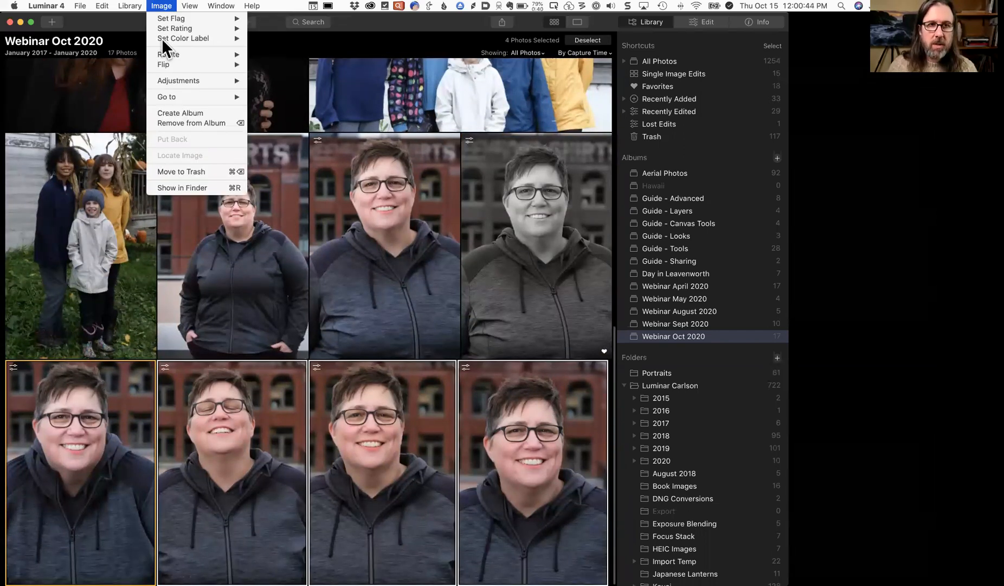
mouse_move(164, 80)
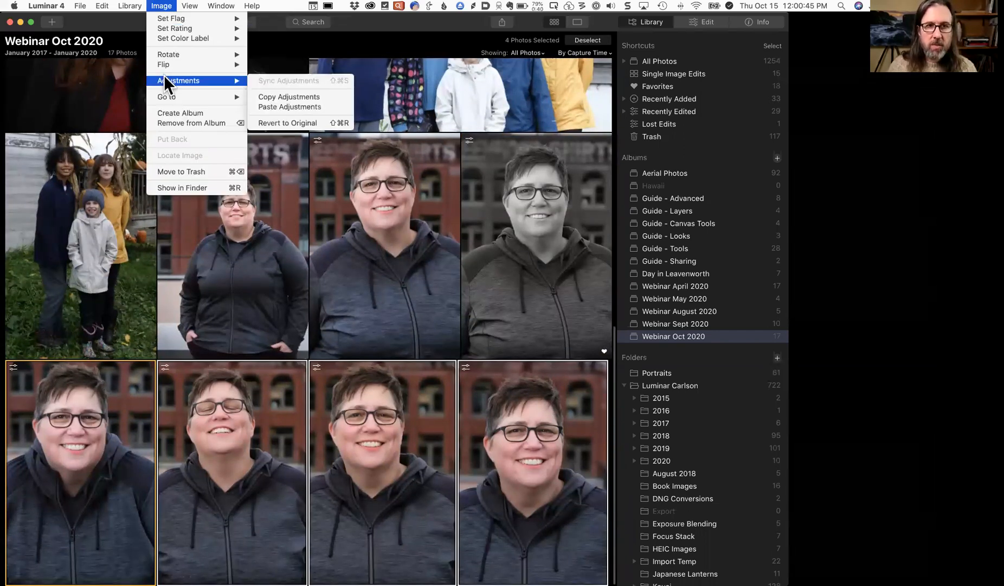
left_click(288, 106)
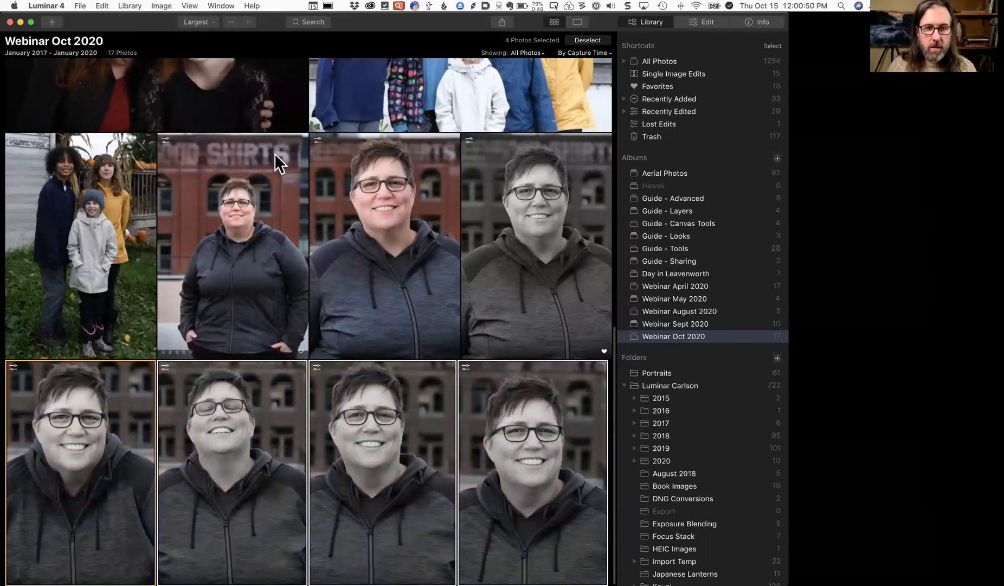
Undo the pasted adjustments and sync the black-and-white hoodie portrait's adjustments to the last four portraits instead
left_click(501, 226)
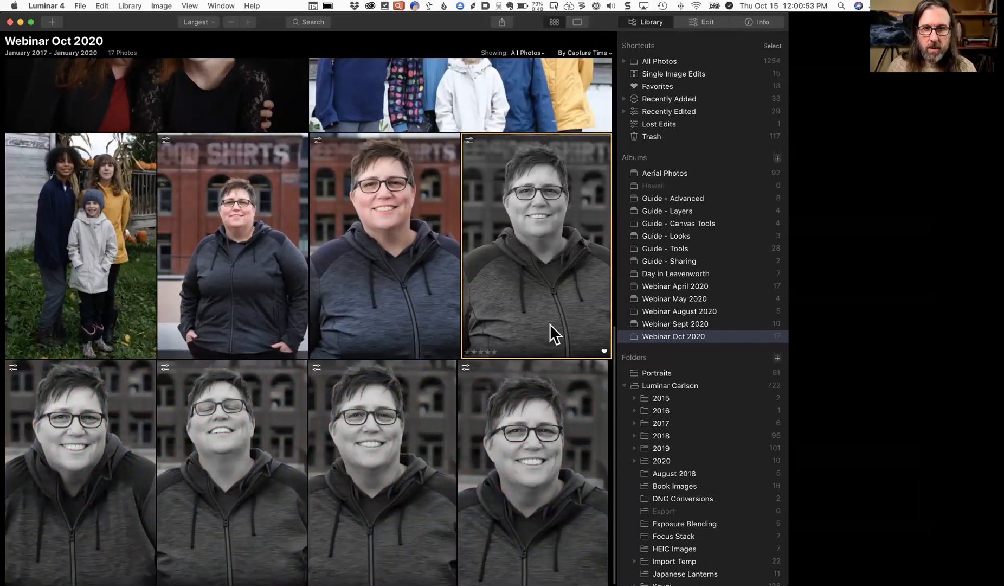
left_click(549, 413, "shift")
left_click(162, 6)
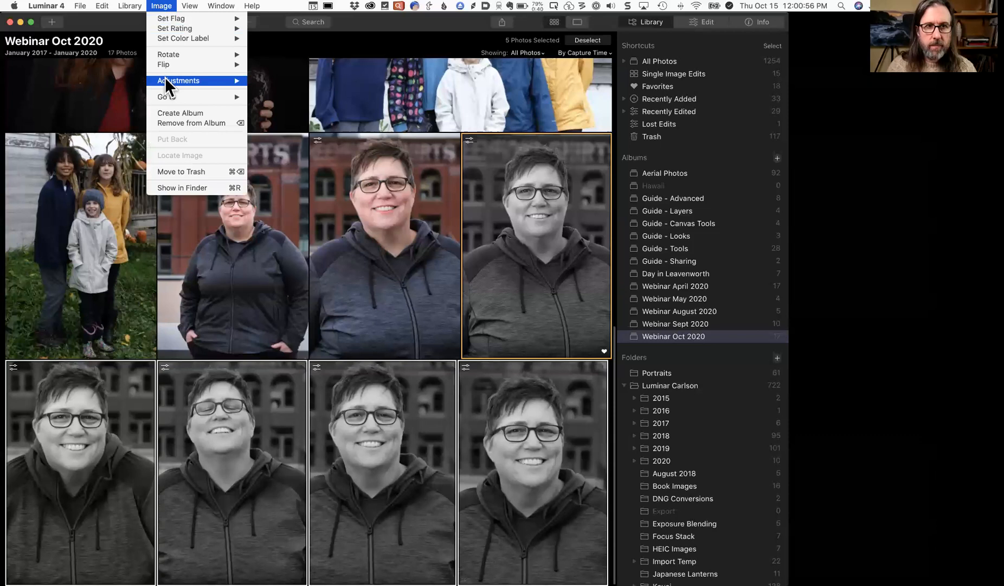
left_click(161, 6)
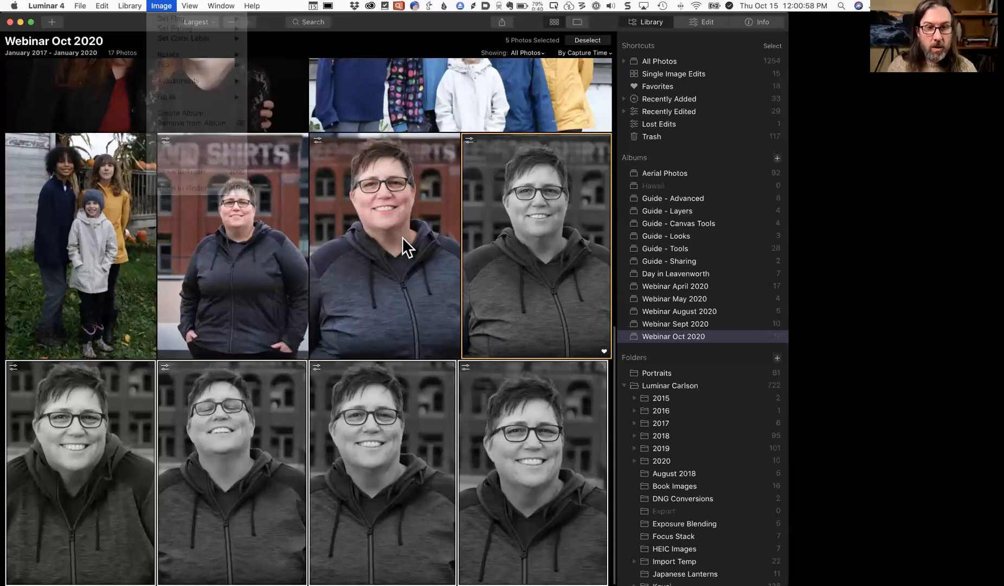
key("super+z")
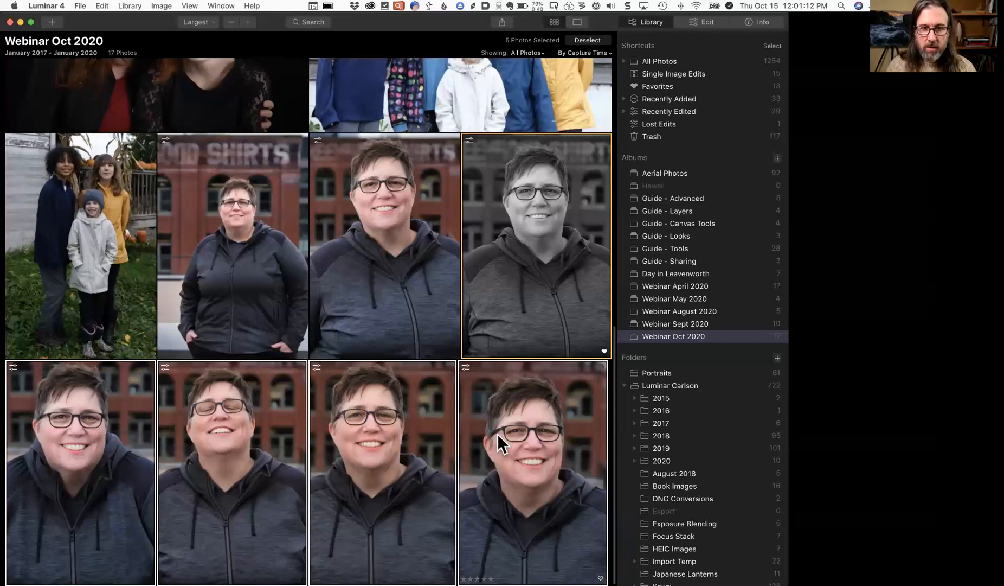
left_click(161, 6)
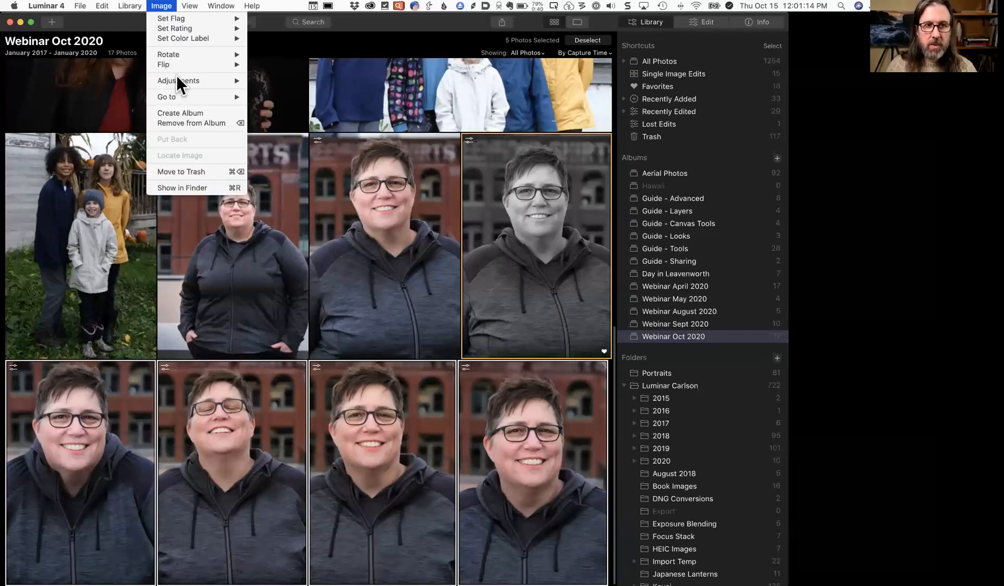
mouse_move(177, 79)
left_click(301, 79)
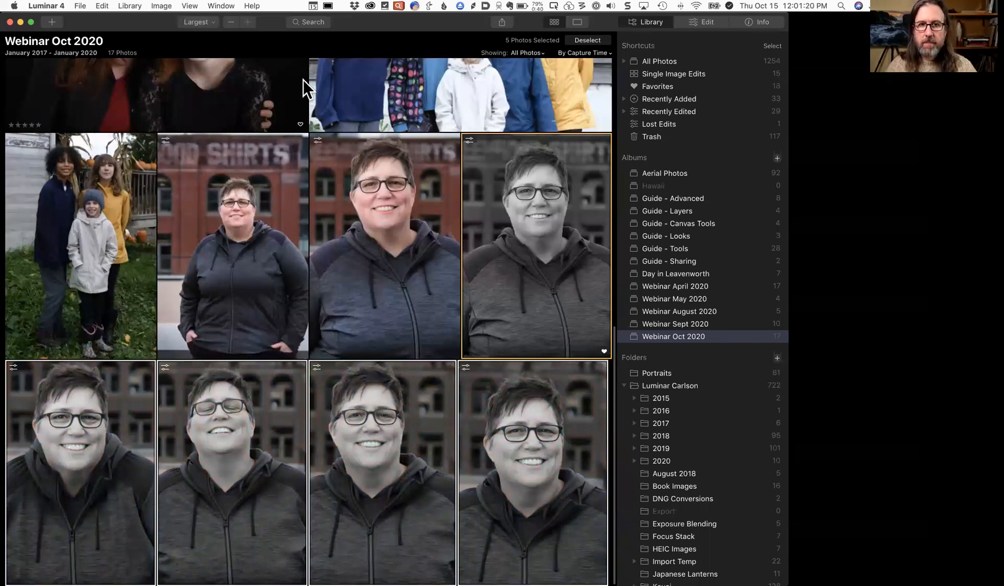
Show the Batch Processing image loader and close it without loading any images
left_click(402, 317)
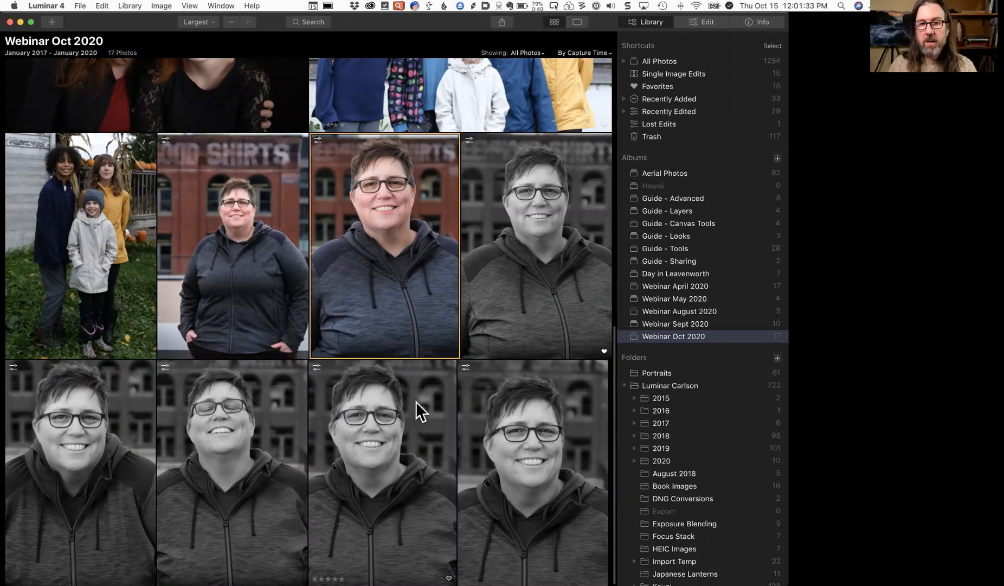
left_click(80, 6)
left_click(111, 139)
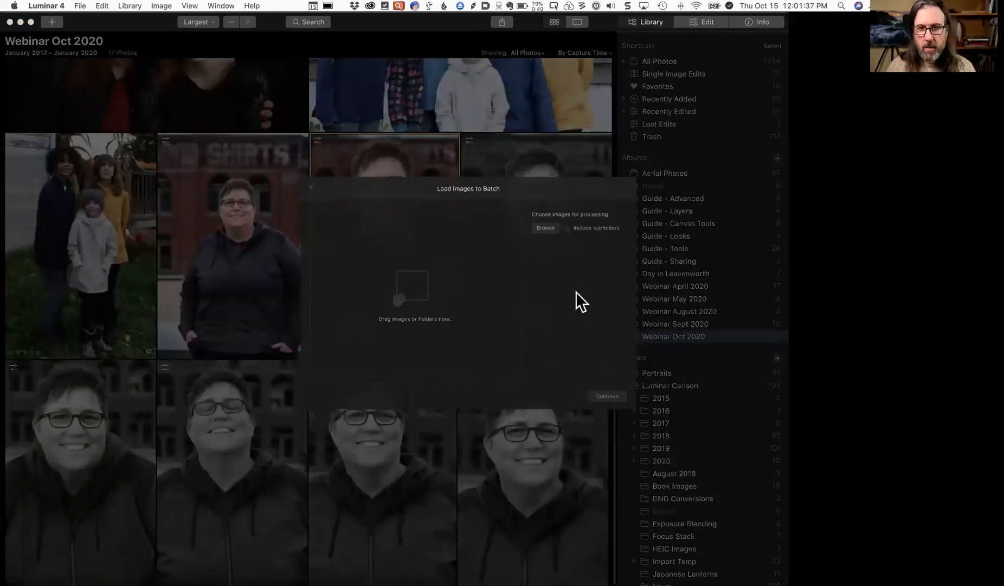
left_click(296, 177)
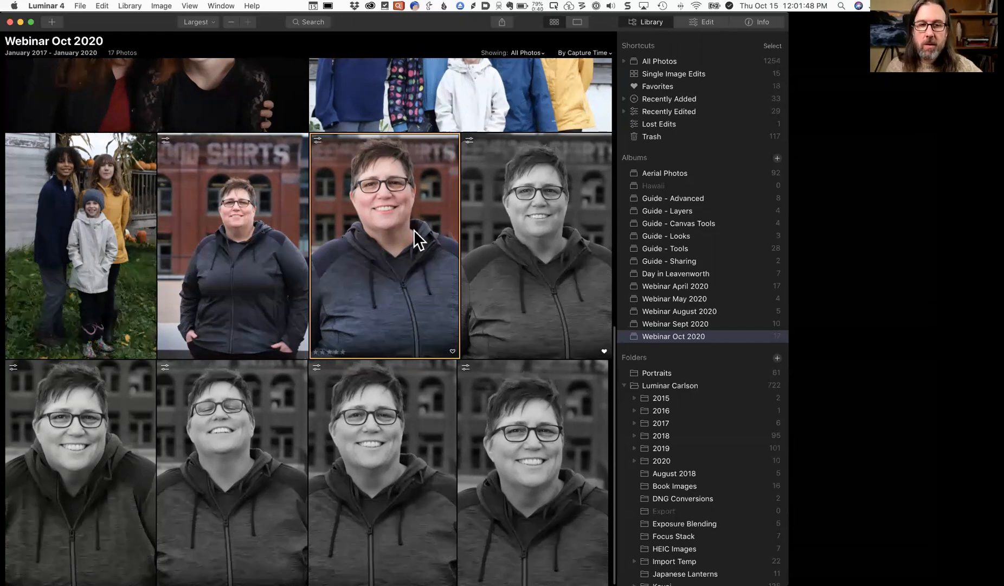
Open the portrait of the red-haired woman leaning on her hand for editing
scroll(368, 260, "up", 5)
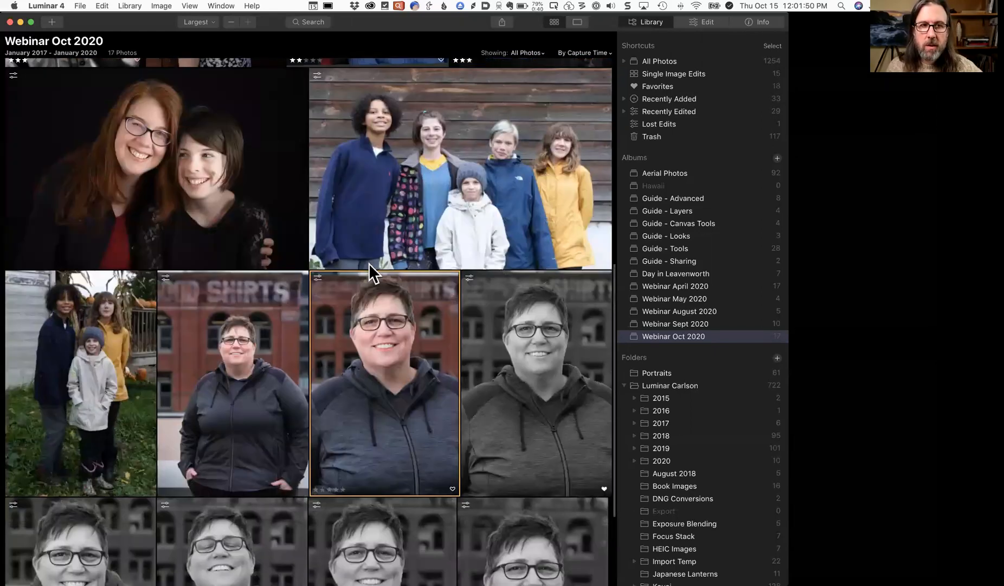
scroll(81, 140, "up", 7)
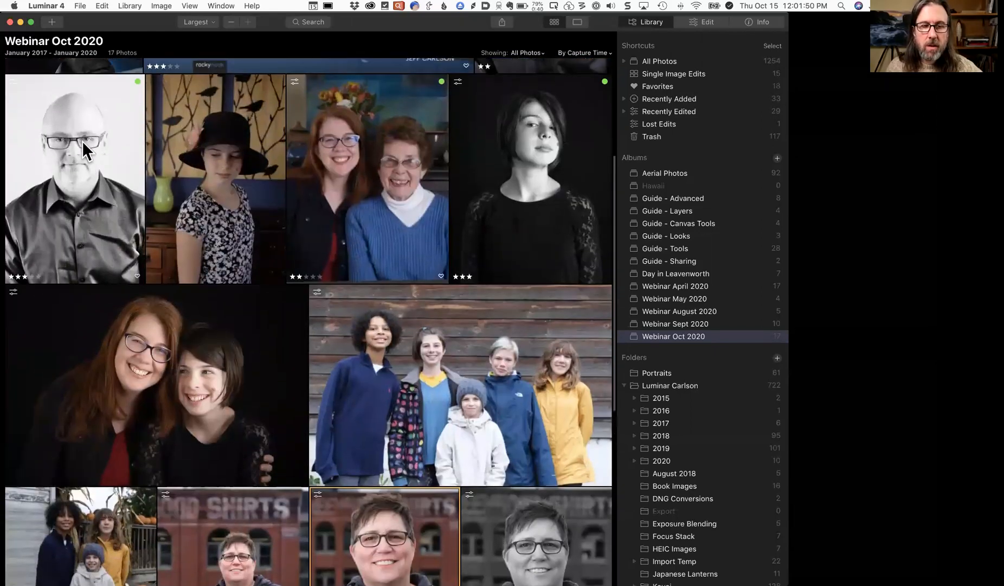
left_click(81, 141)
double_click(81, 141)
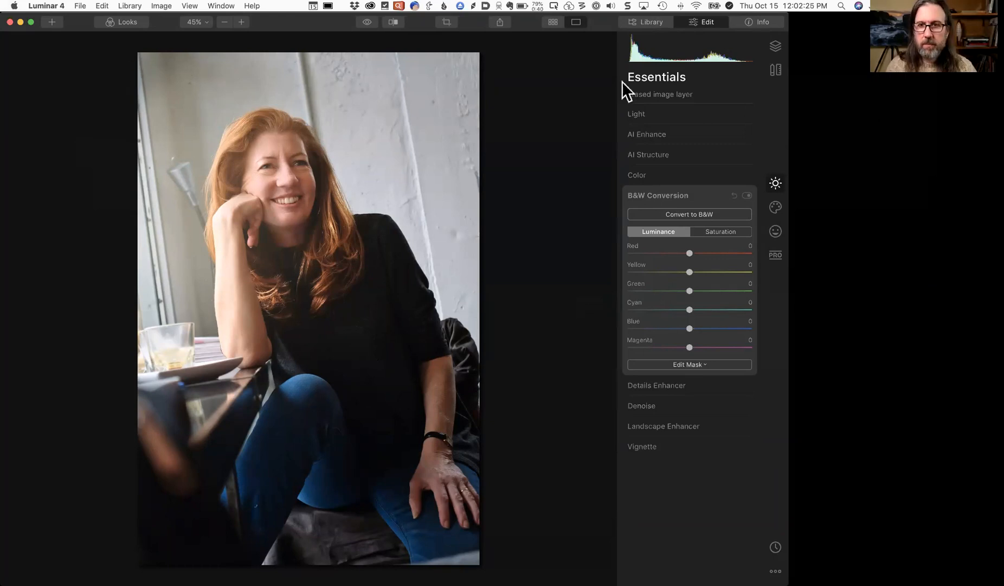
Reveal the portrait's original file IMG_6258.JPG in Finder, view its file info and return to Luminar 4
left_click(647, 20)
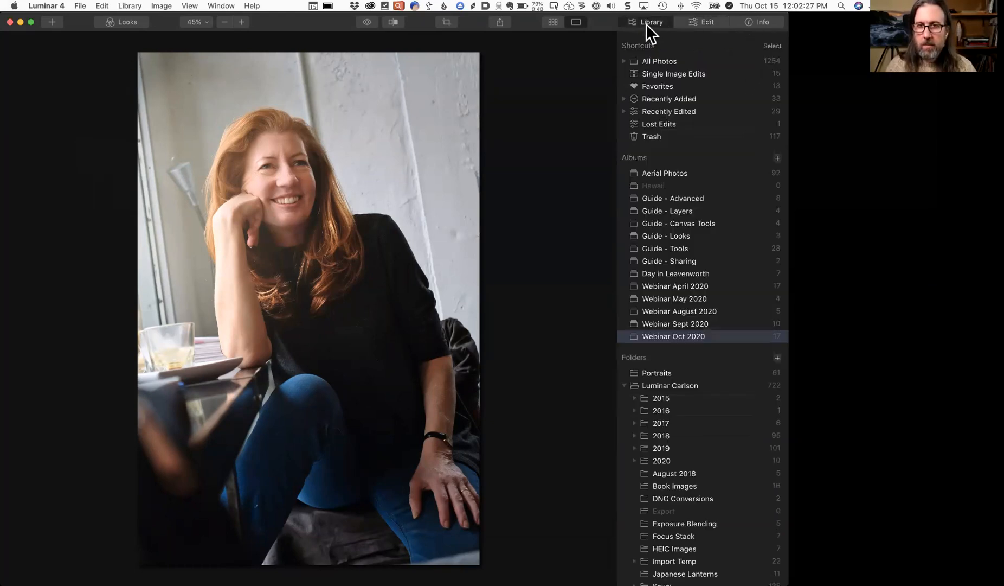
right_click(271, 316)
left_click(327, 484)
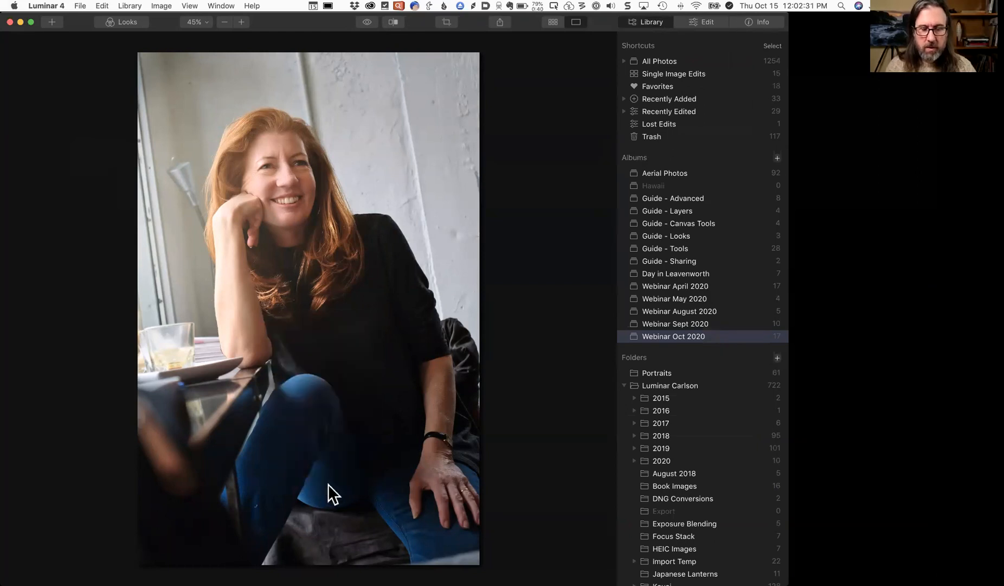
key("super+i")
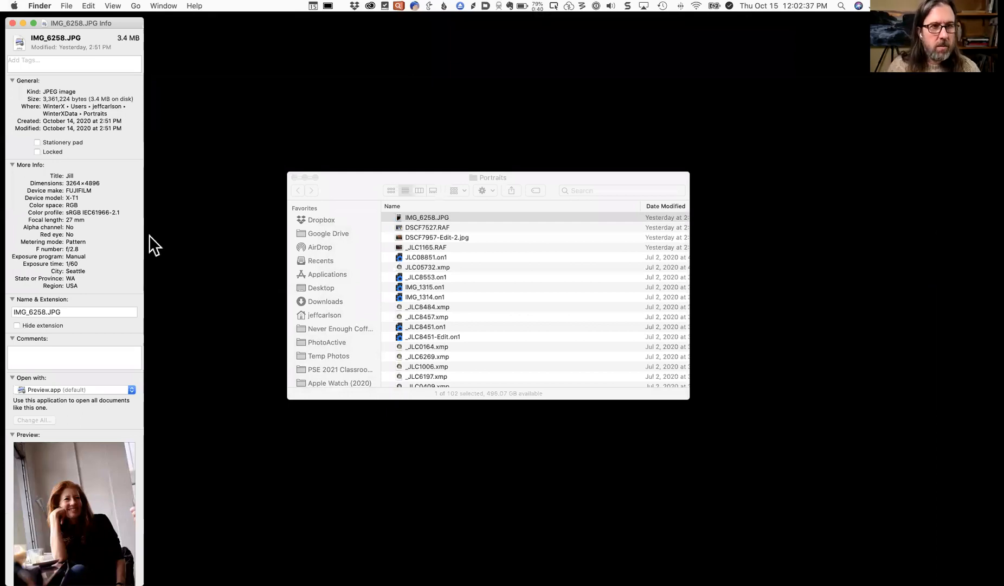
left_click(13, 22)
key("super+Tab")
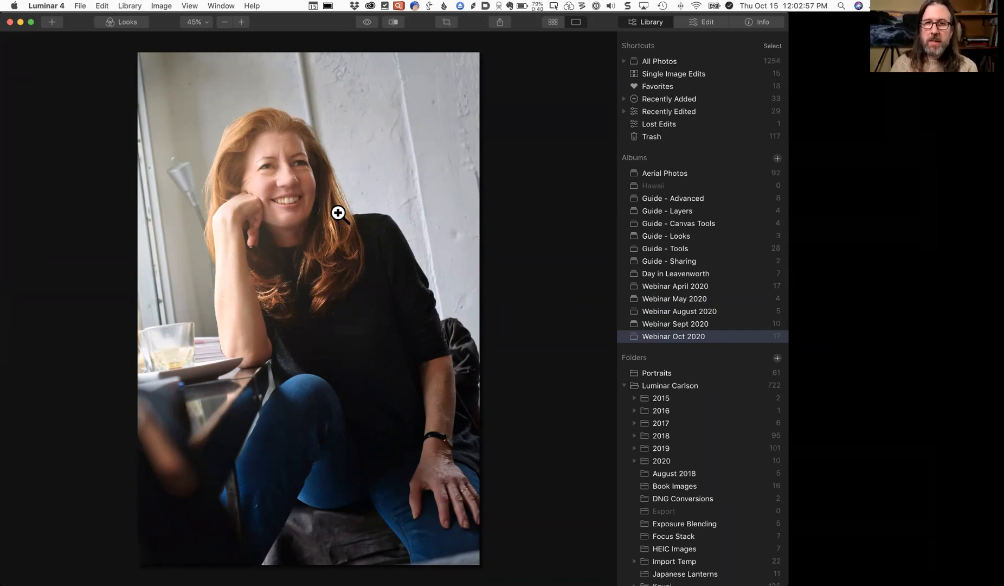
Show the portrait's edit history, preview the original IMG_6258.JPG in Finder and return to Luminar 4
left_click(701, 22)
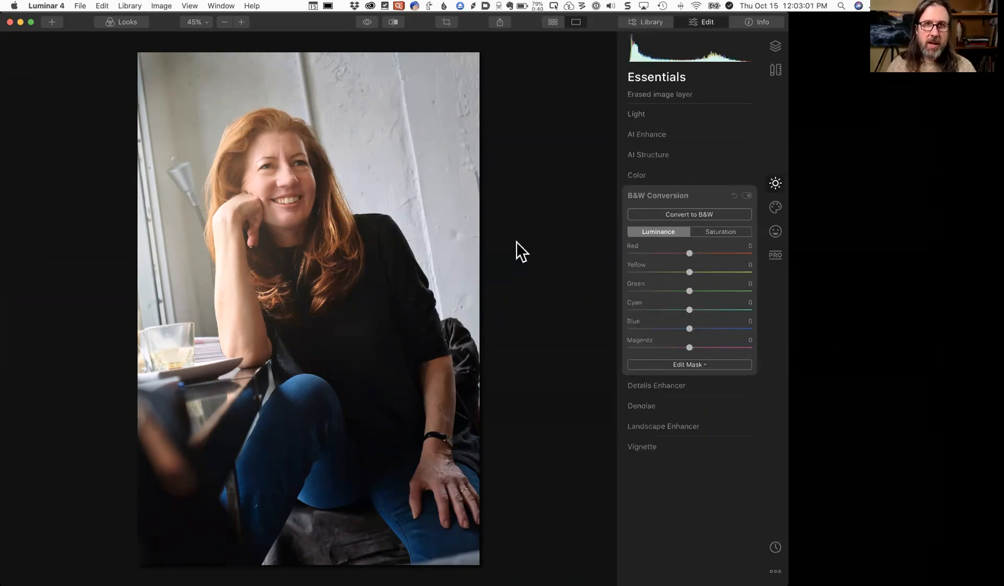
left_click(778, 549)
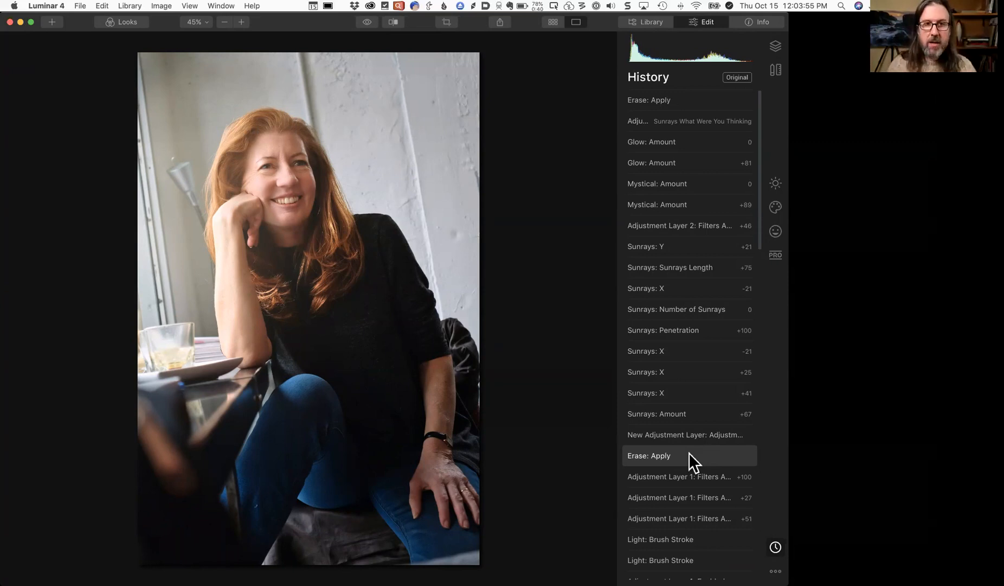
key("super+h")
key("space")
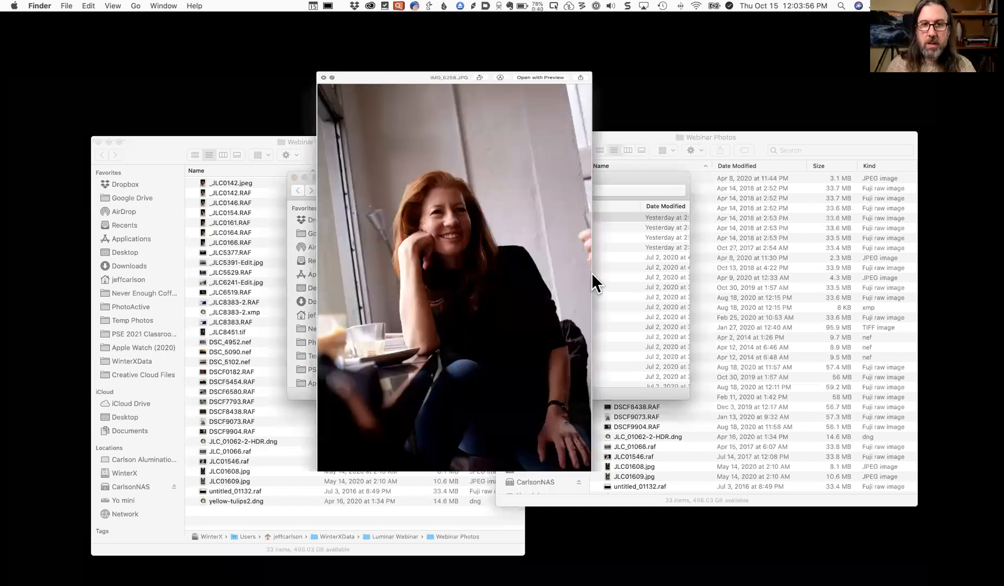
key("space")
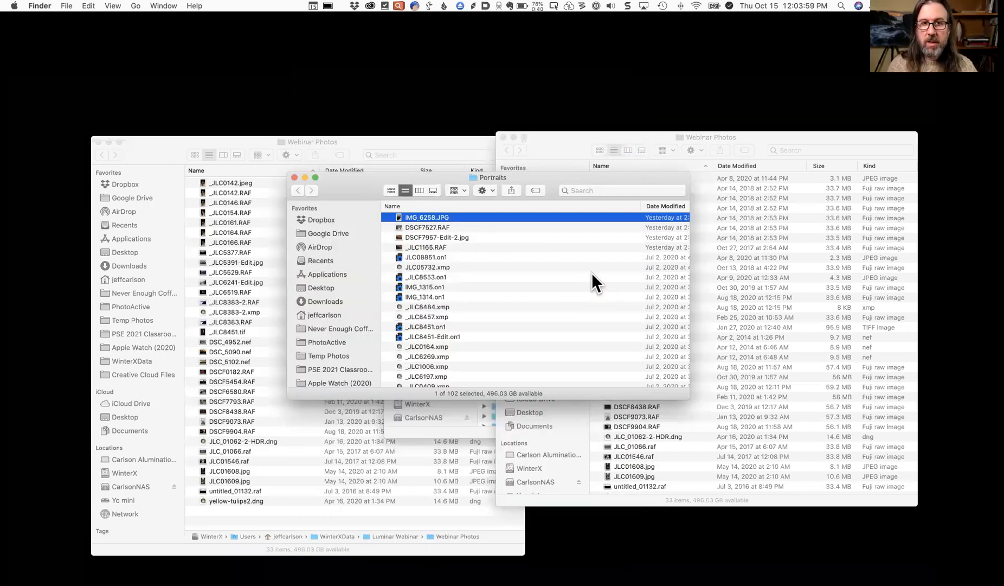
key("super+Tab")
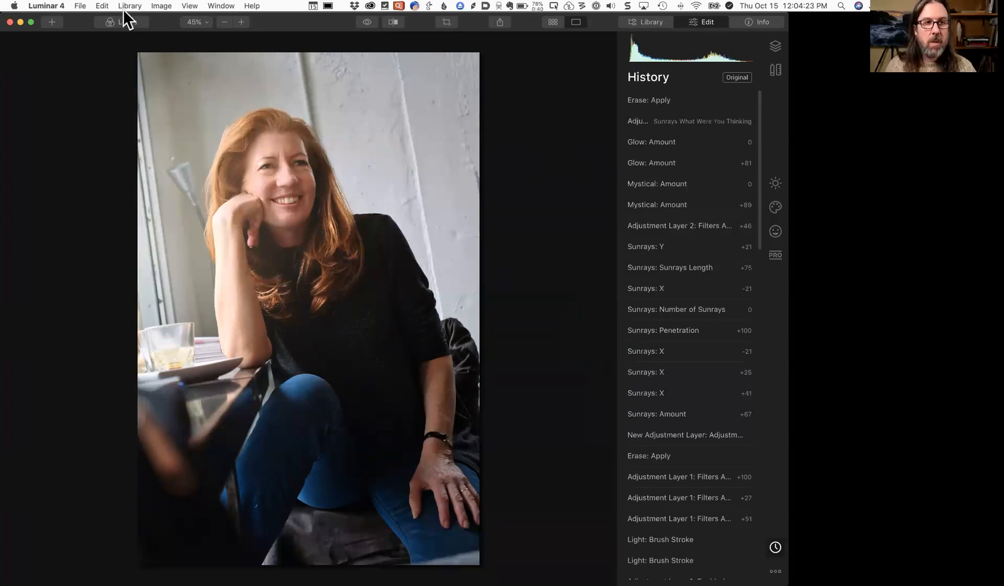
Try to print the red-haired woman's portrait, cancelling during the export
left_click(82, 7)
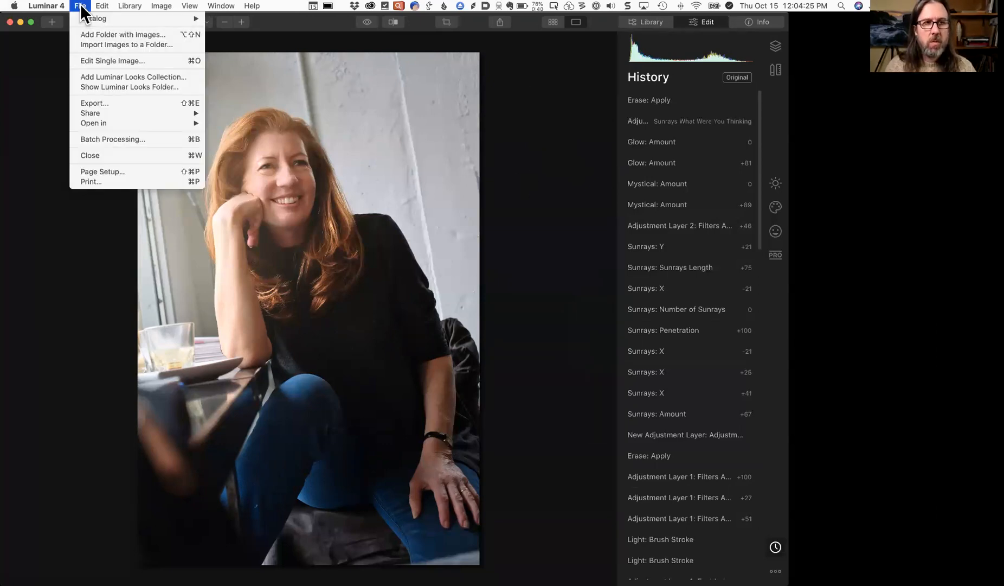
left_click(81, 6)
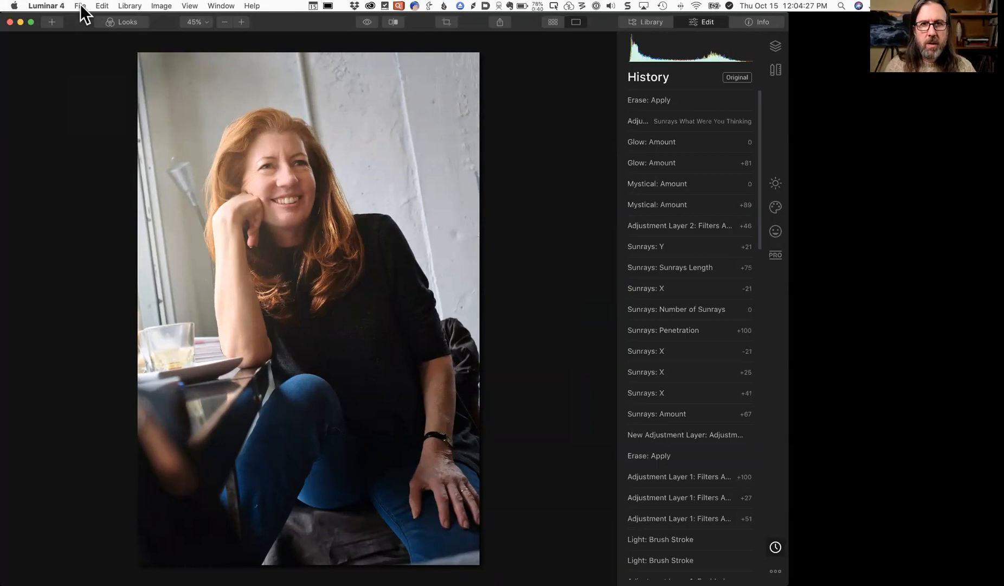
left_click(81, 7)
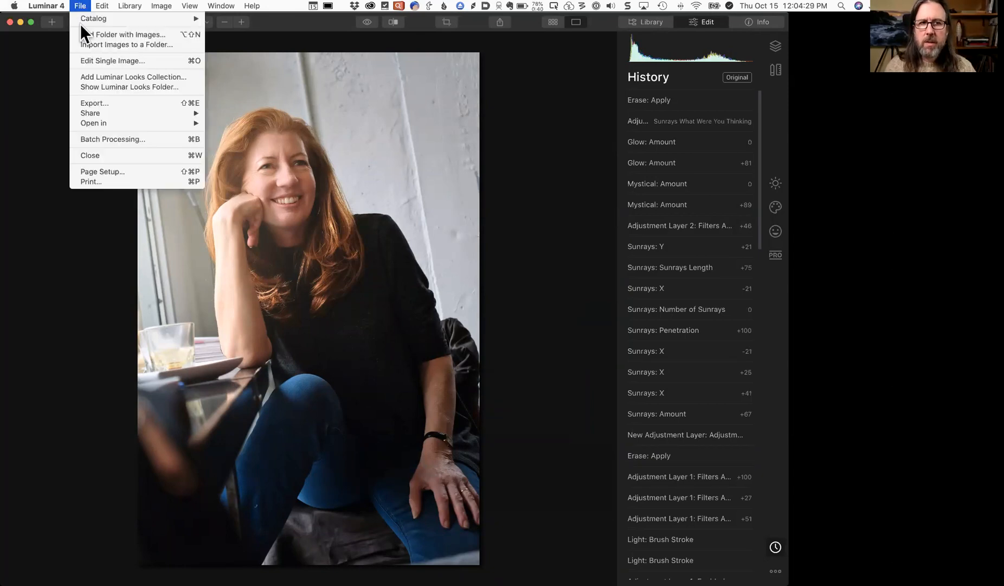
left_click(110, 182)
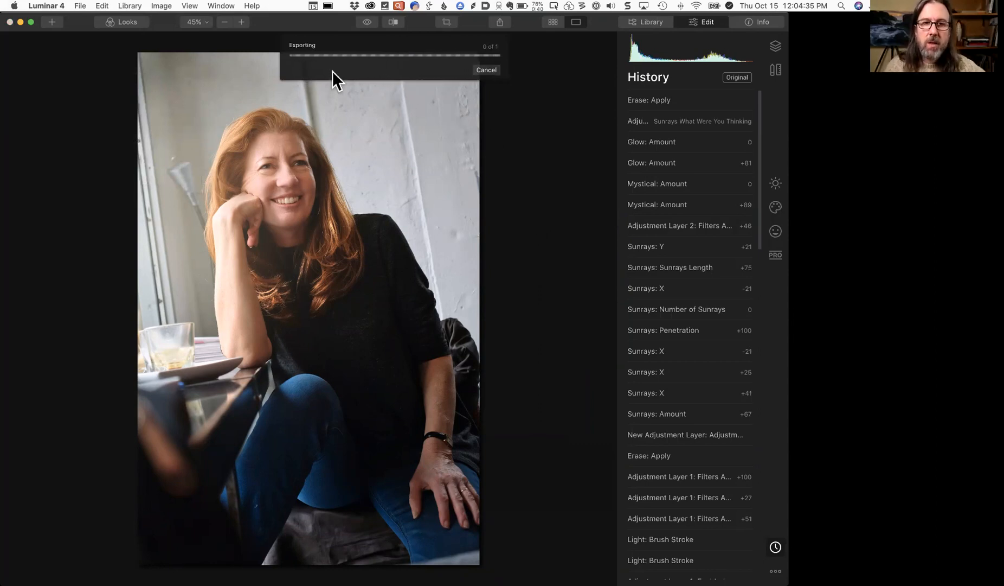
left_click(486, 70)
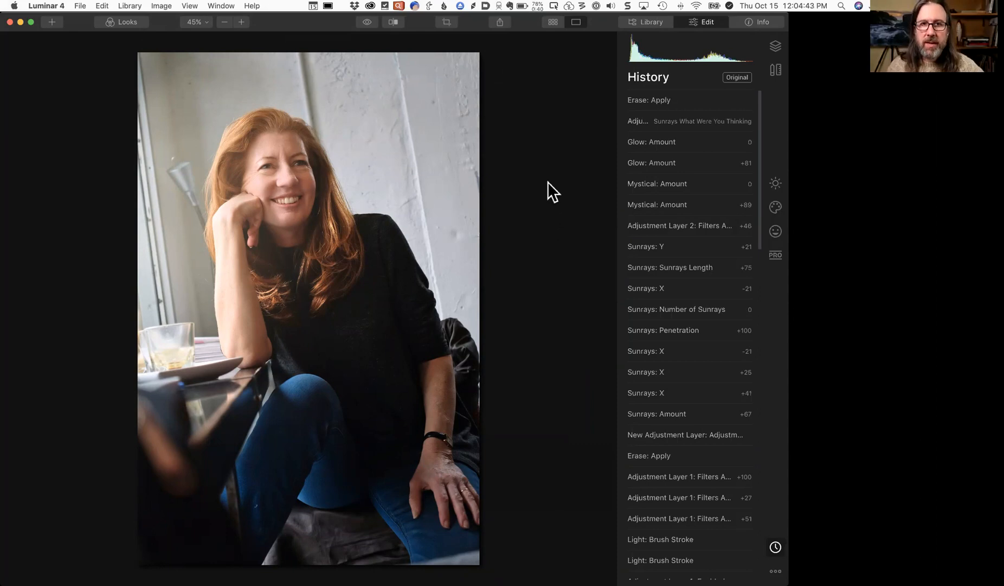
Examine the portrait's export and sharing options and bring up the Photographer's Guide to Luminar 4 cover image
left_click(500, 23)
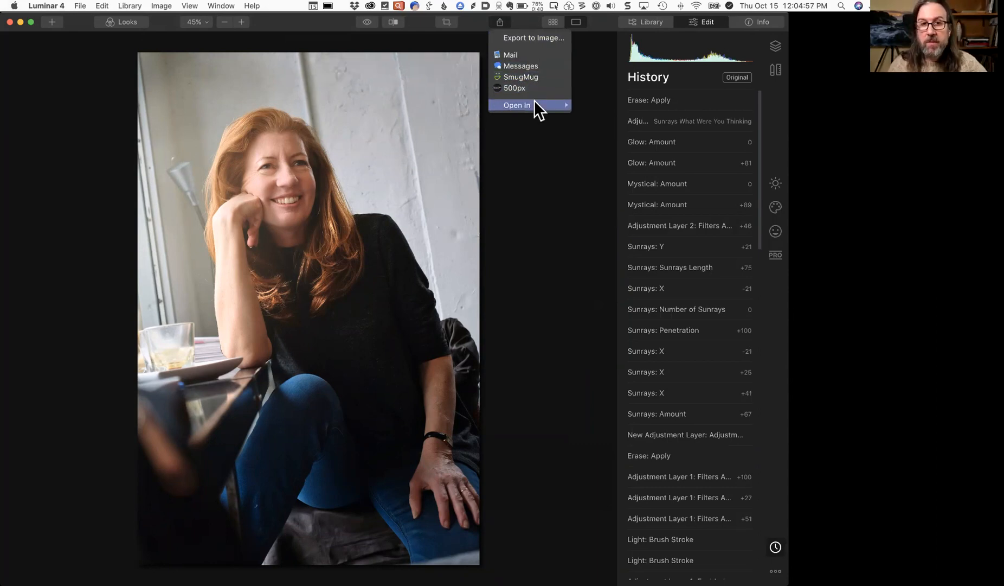
mouse_move(534, 103)
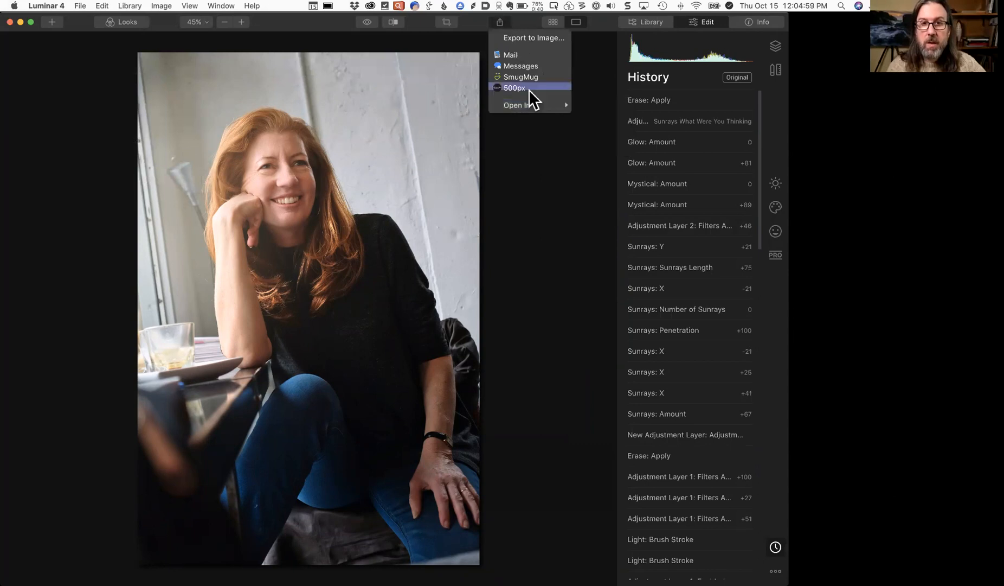
left_click(529, 173)
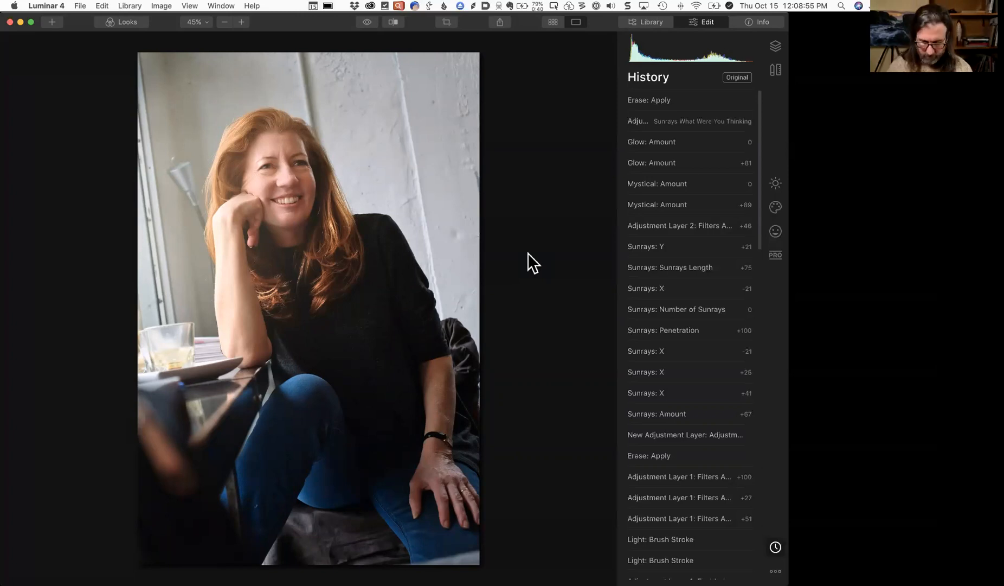
key("Left")
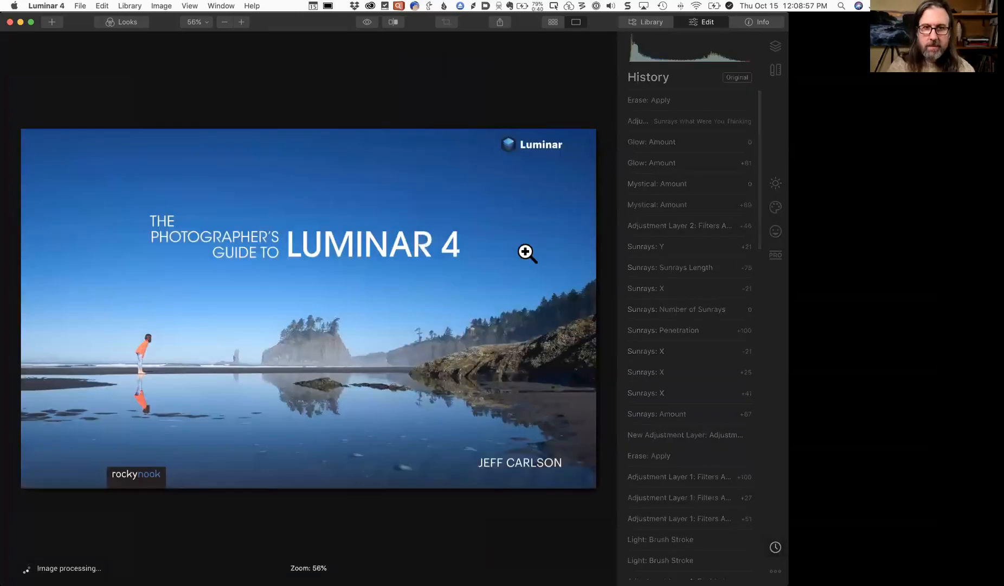